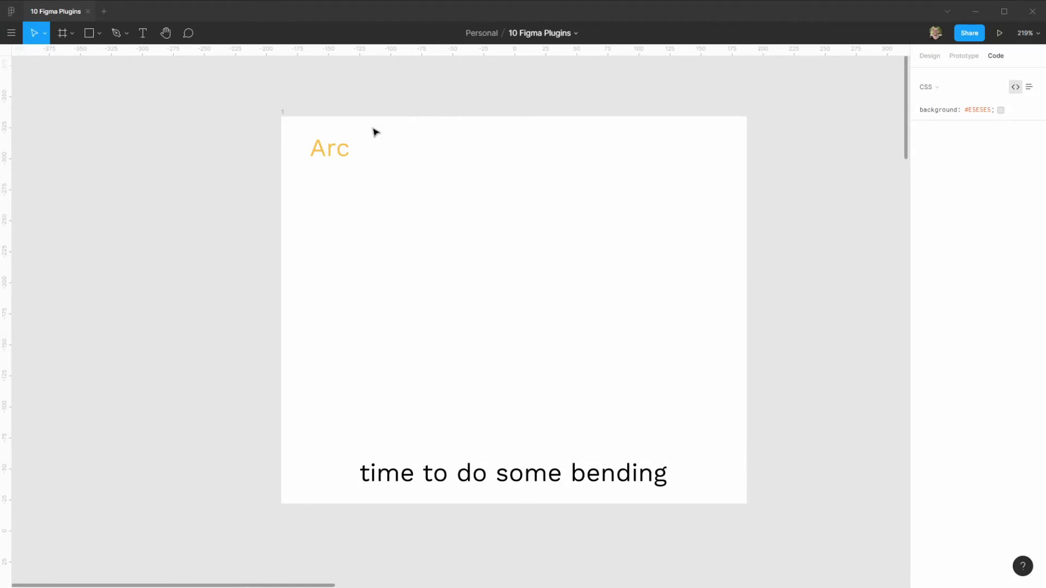
Use the Arc plugin to bend a copy of 'time to do some bending' at 20% strength.
left_click(504, 480)
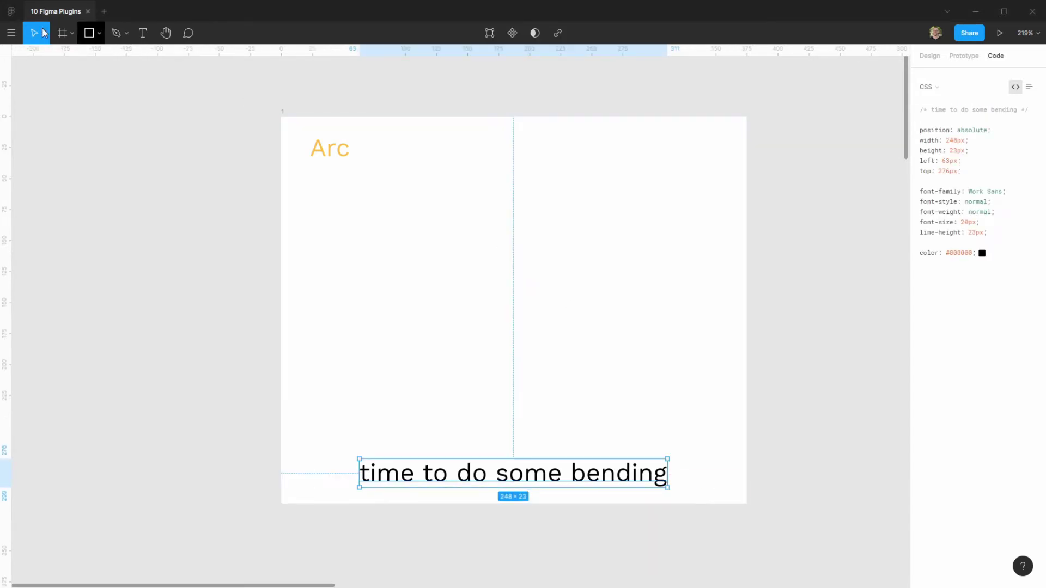
left_click(11, 34)
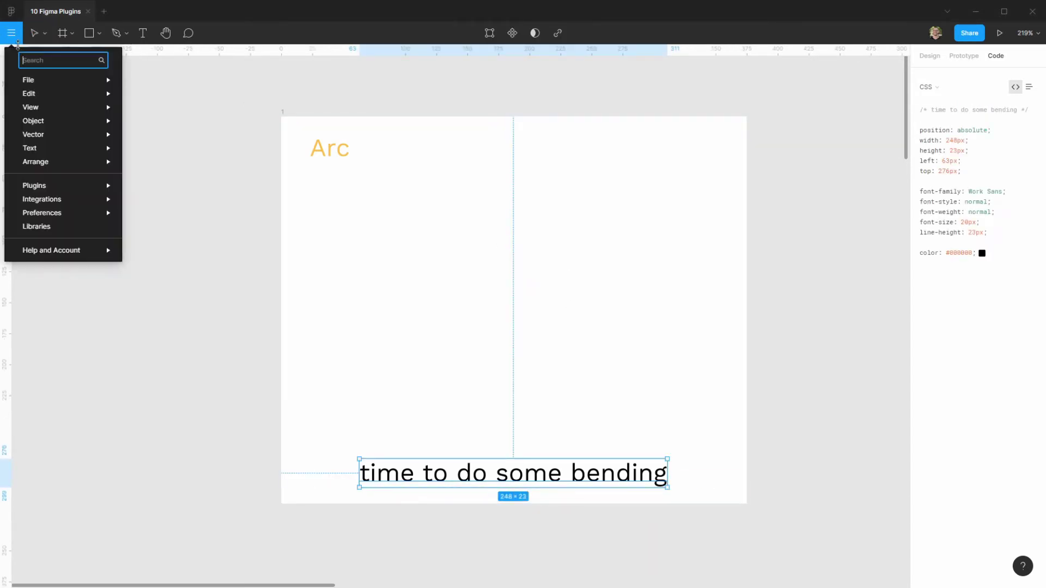
mouse_move(62, 187)
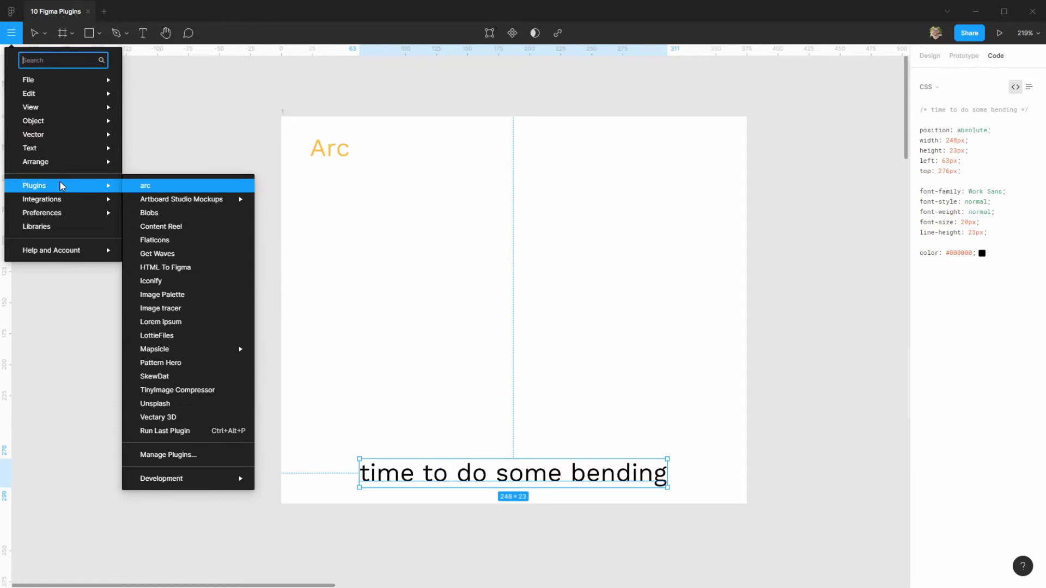
left_click(195, 188)
left_click_drag(560, 136, 759, 140)
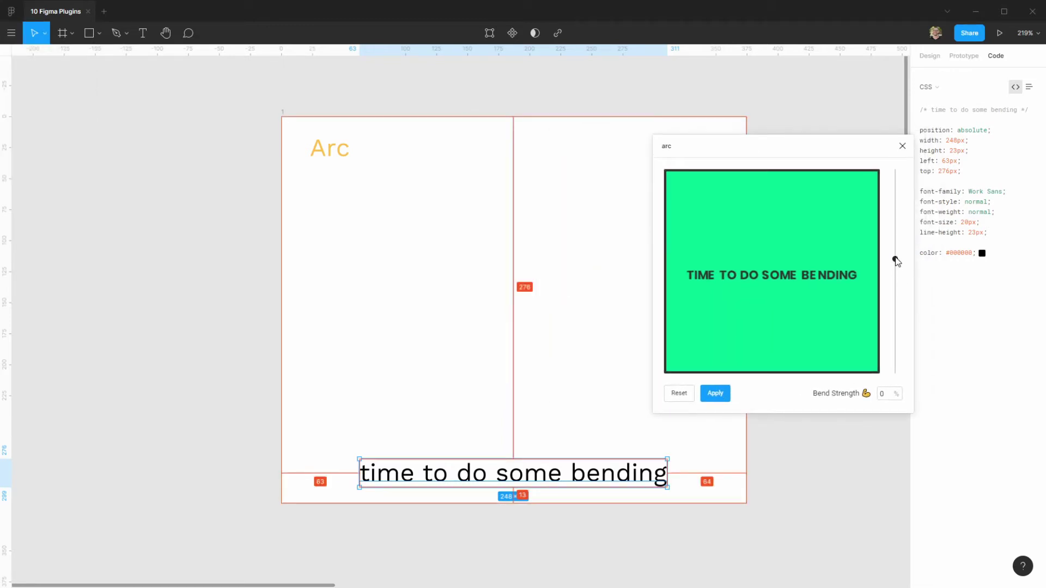
left_click_drag(896, 260, 896, 262)
left_click_drag(891, 394, 879, 398)
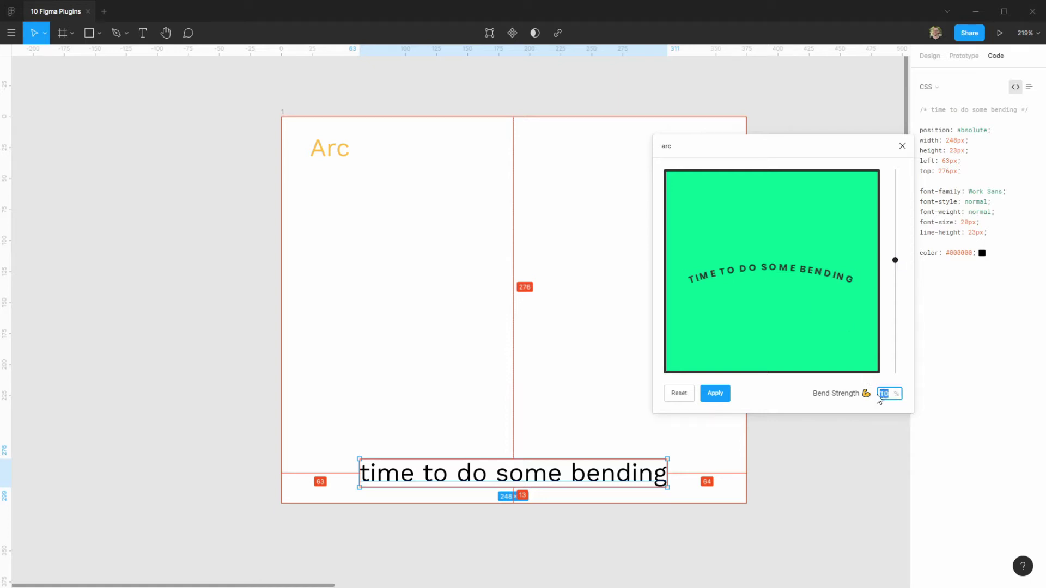
type("20")
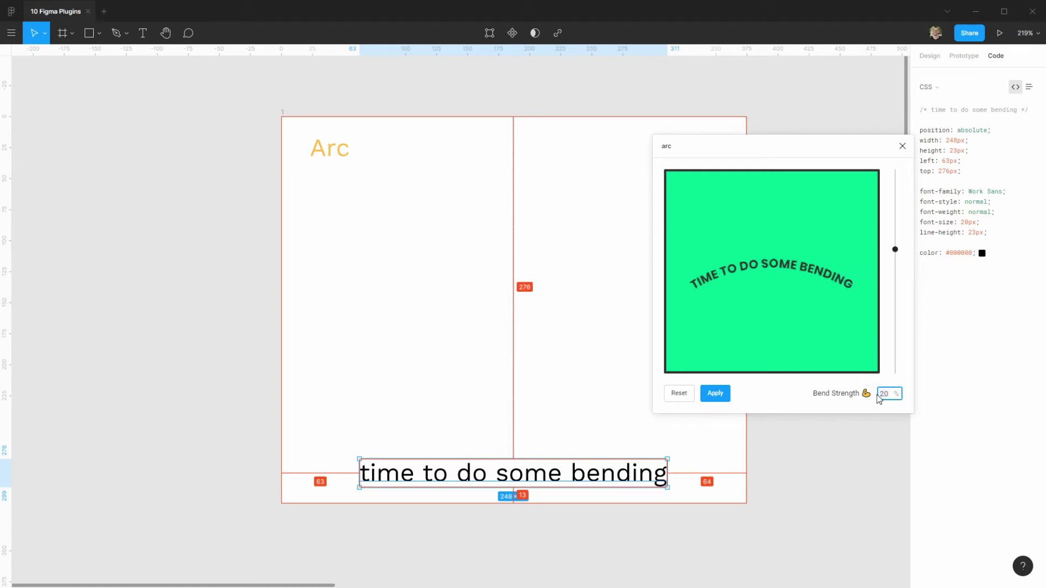
left_click(715, 393)
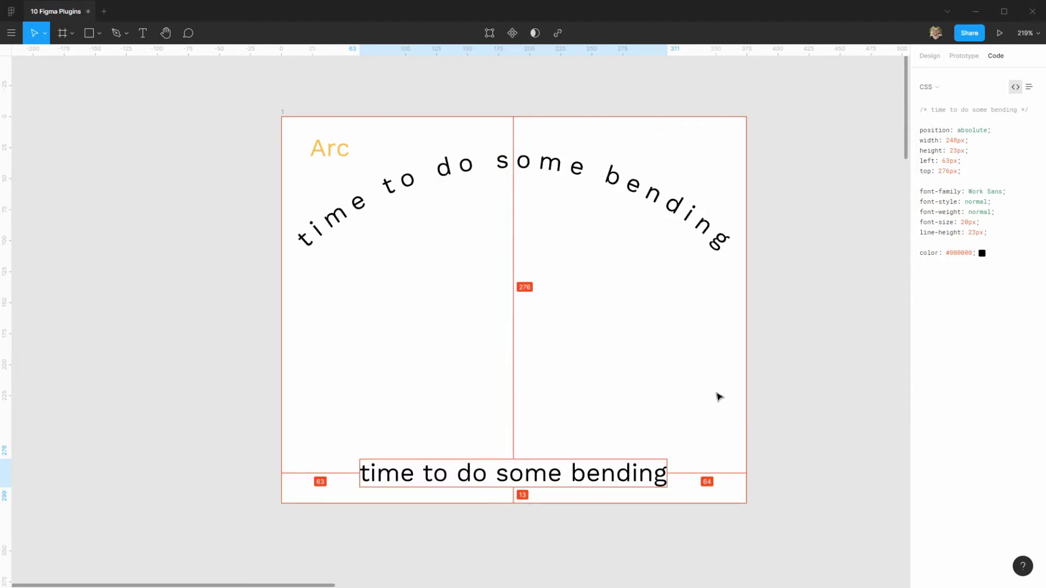
Move the arced text group down to mid-frame above the straight caption.
left_click(592, 177)
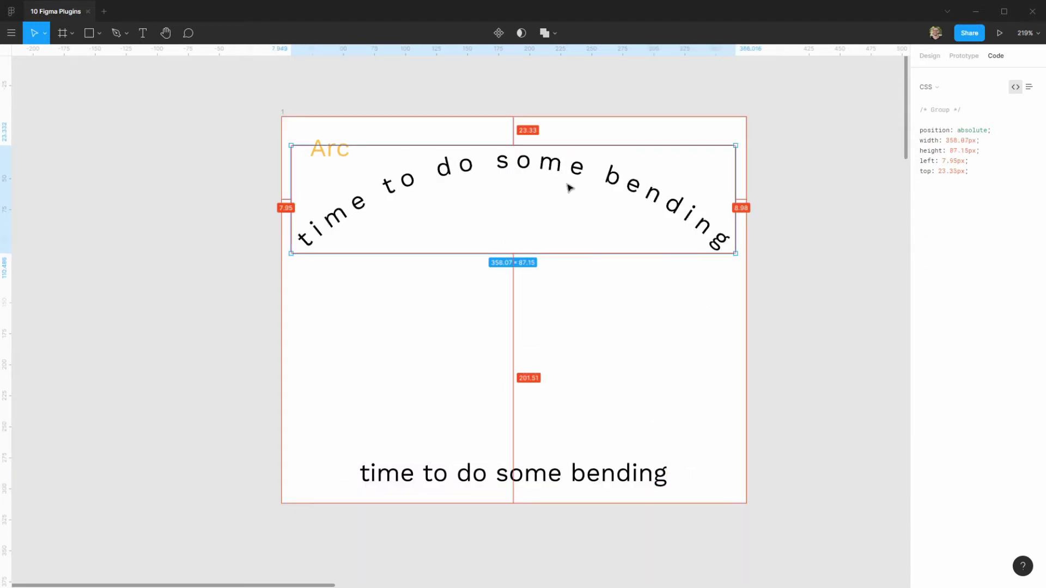
left_click_drag(567, 182, 563, 228)
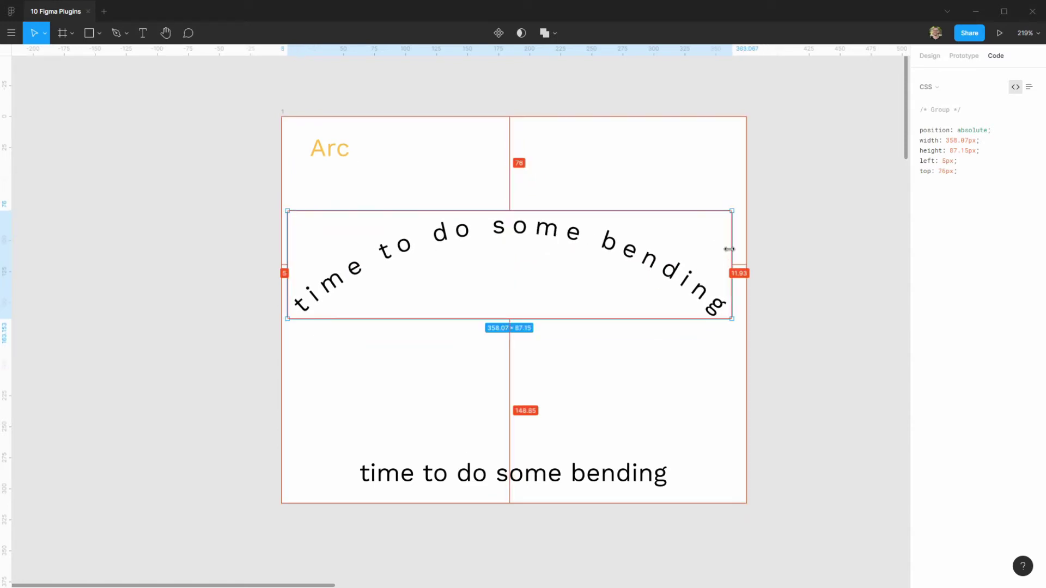
left_click_drag(729, 249, 648, 238)
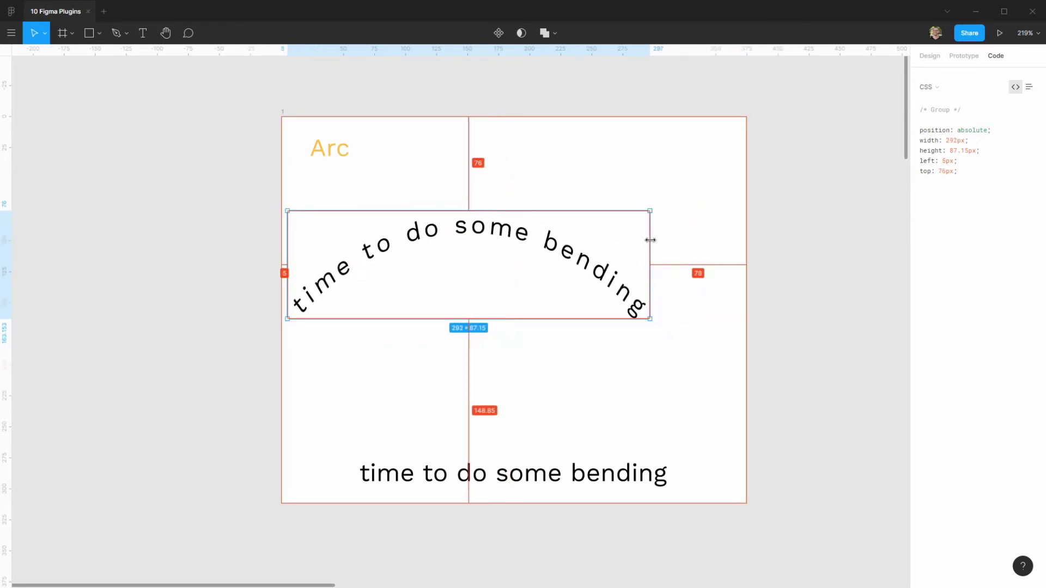
key("ctrl+z")
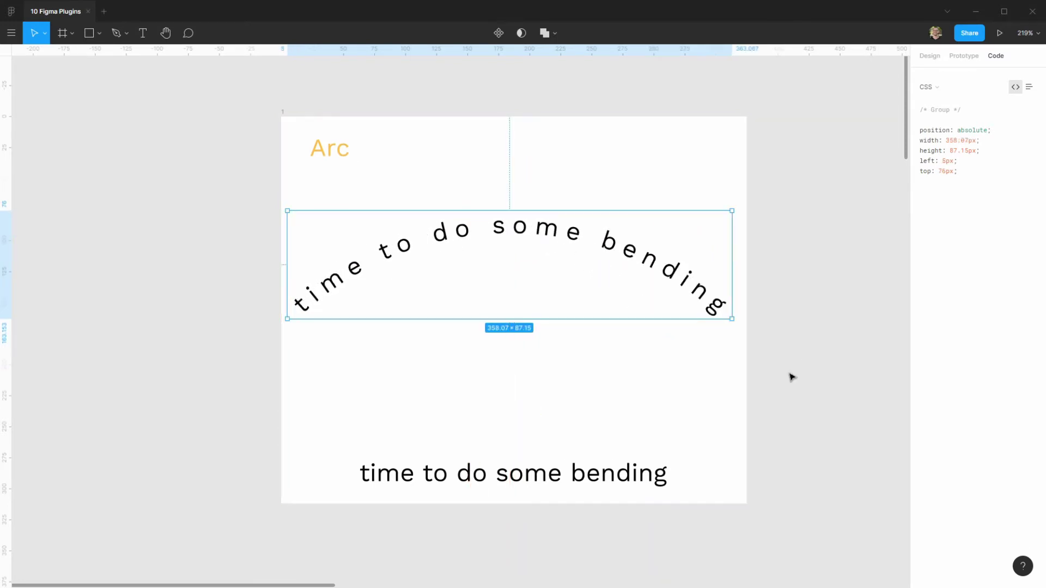
left_click_drag(486, 455, 502, 80)
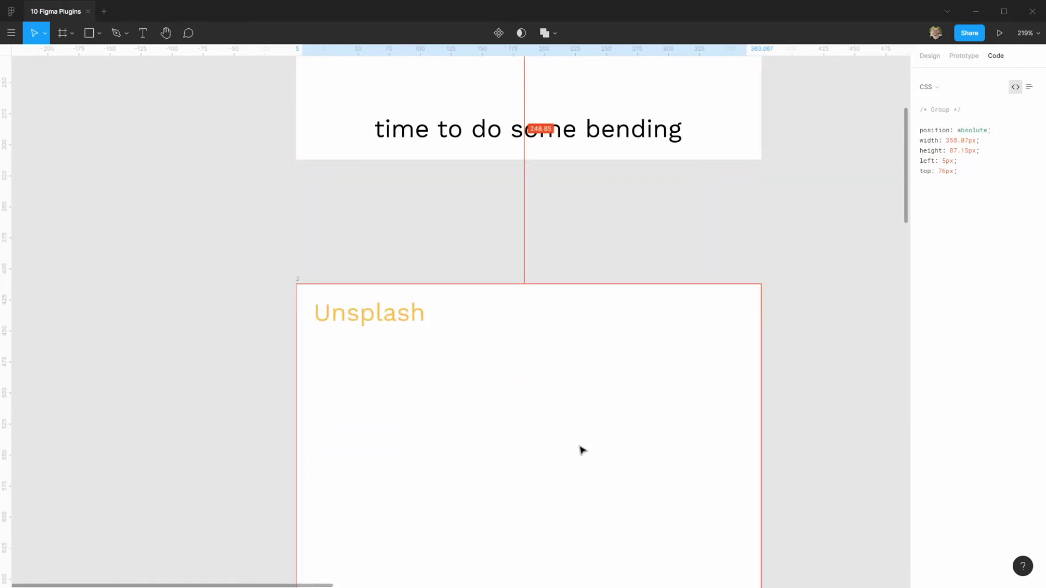
Launch the Unsplash plugin beside the frame and start a photo search for 'youtube'.
left_click_drag(582, 450, 556, 301)
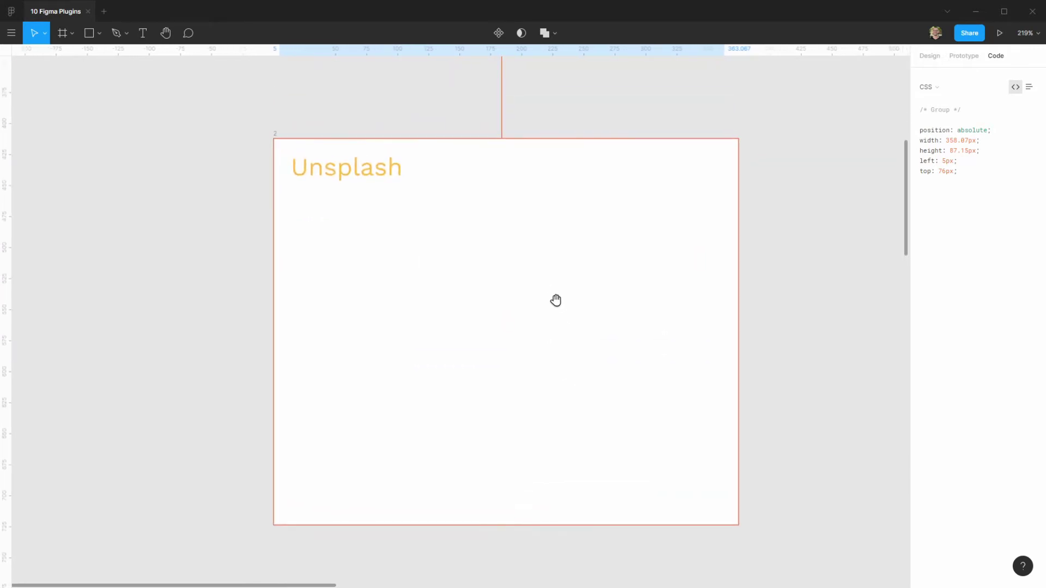
left_click(401, 291)
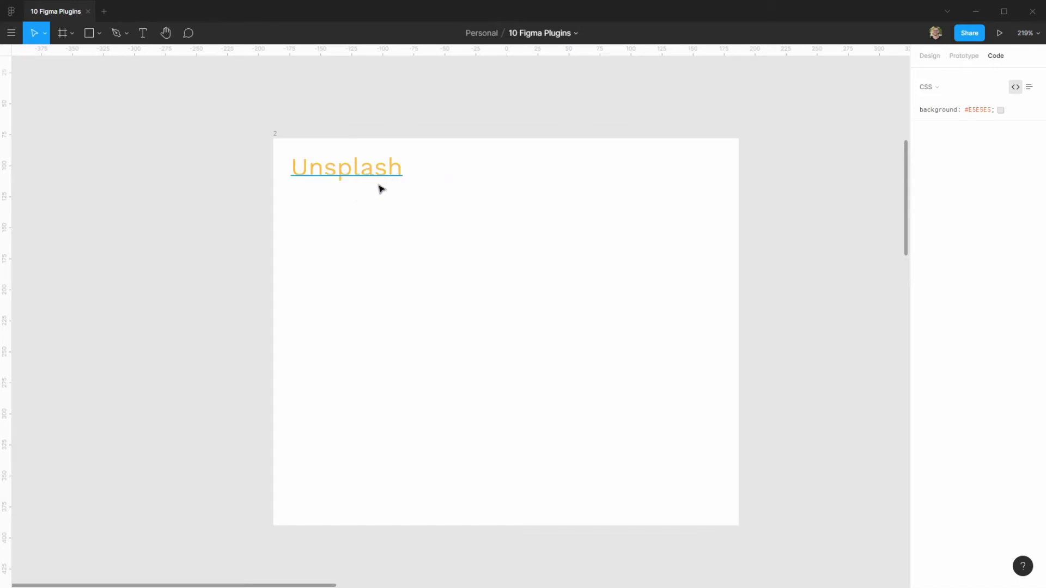
left_click(11, 32)
mouse_move(54, 187)
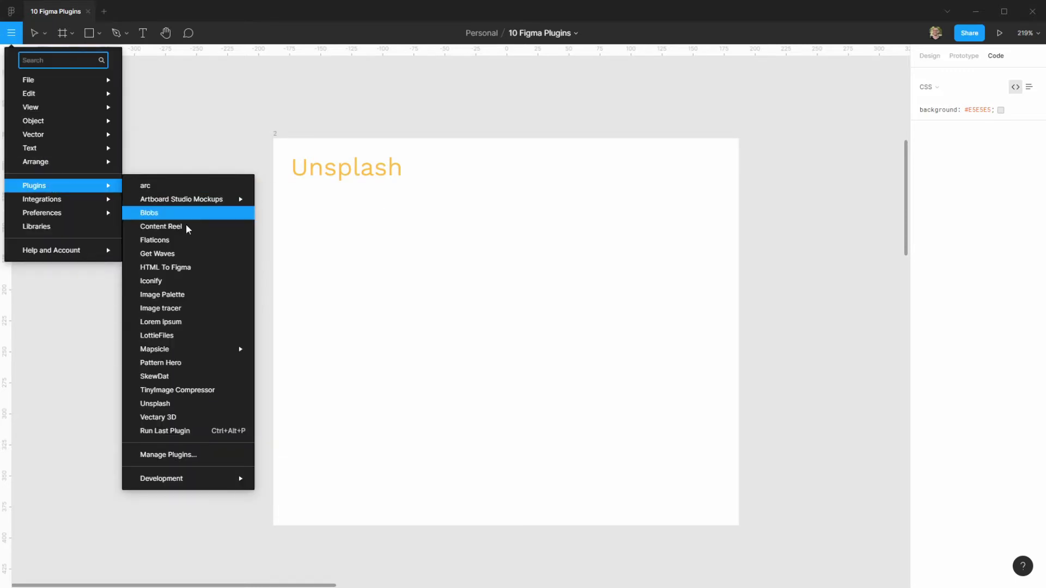
left_click(174, 404)
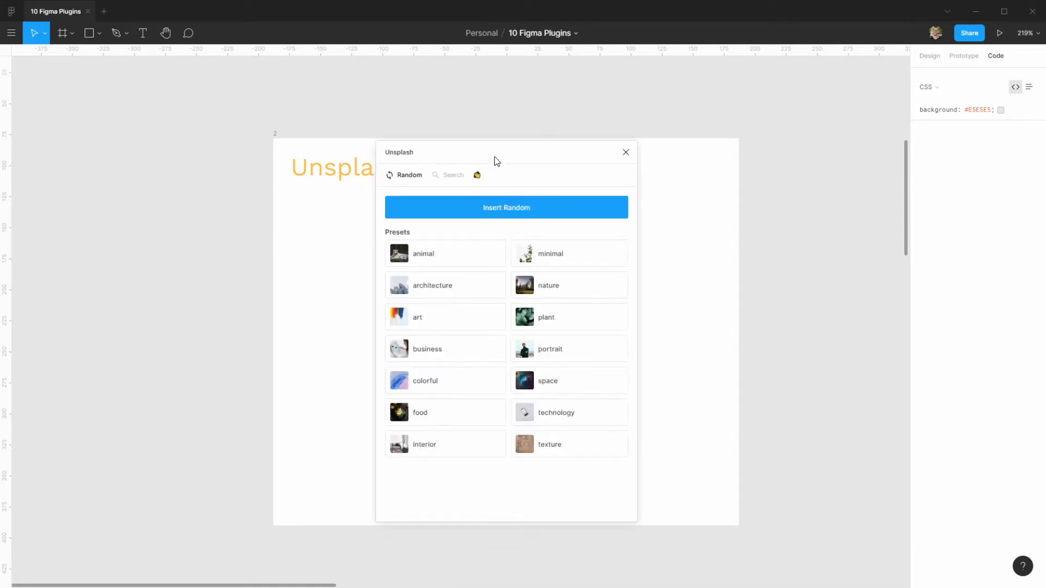
left_click_drag(502, 158, 185, 211)
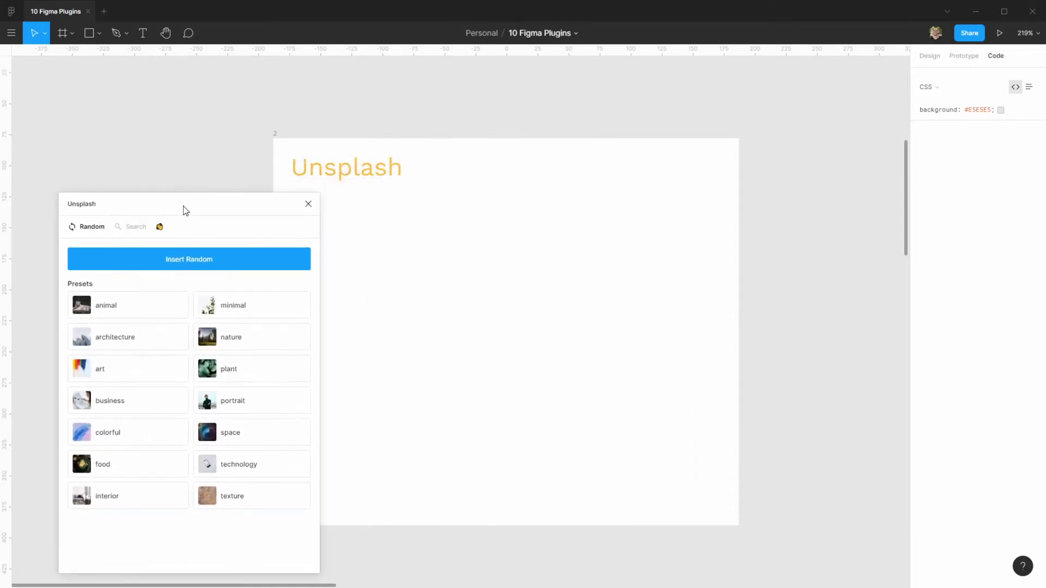
left_click(133, 230)
left_click(144, 263)
type("youtube")
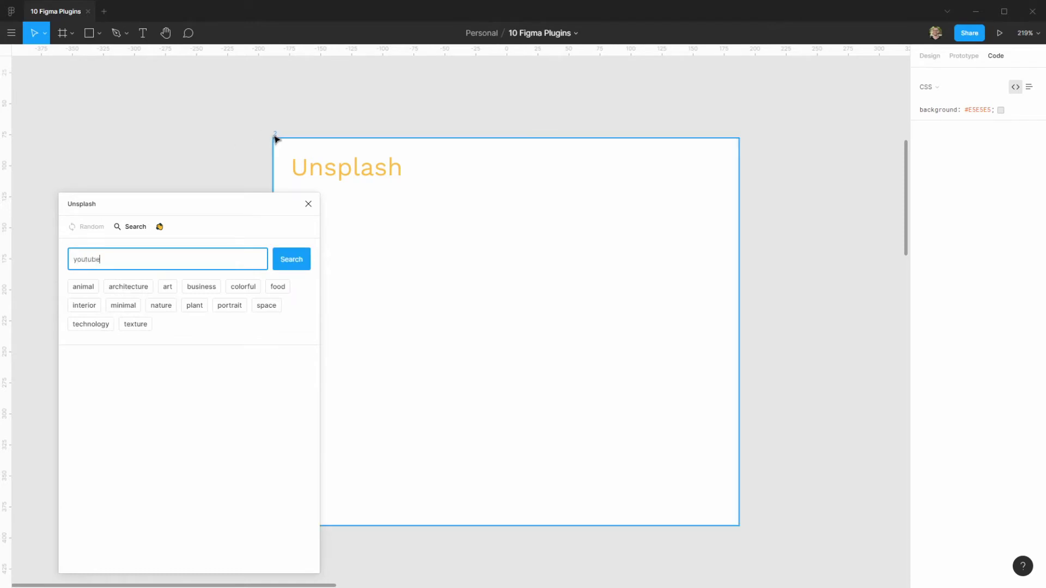
Fill the Unsplash frame with the hand-holding-phone YouTube photo and close the plugin.
left_click(274, 135)
left_click(266, 261)
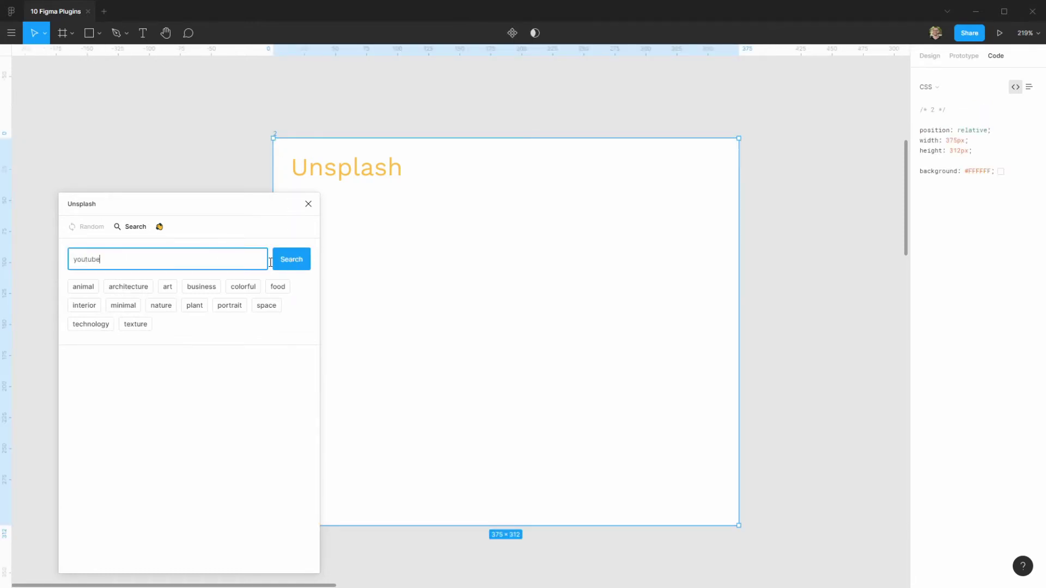
left_click(301, 267)
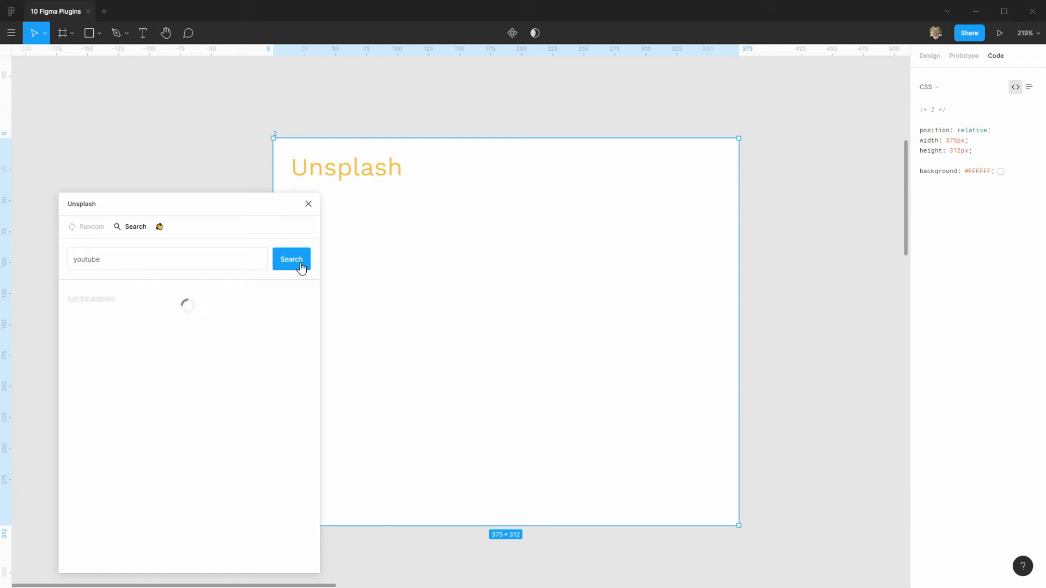
left_click_drag(220, 206, 222, 165)
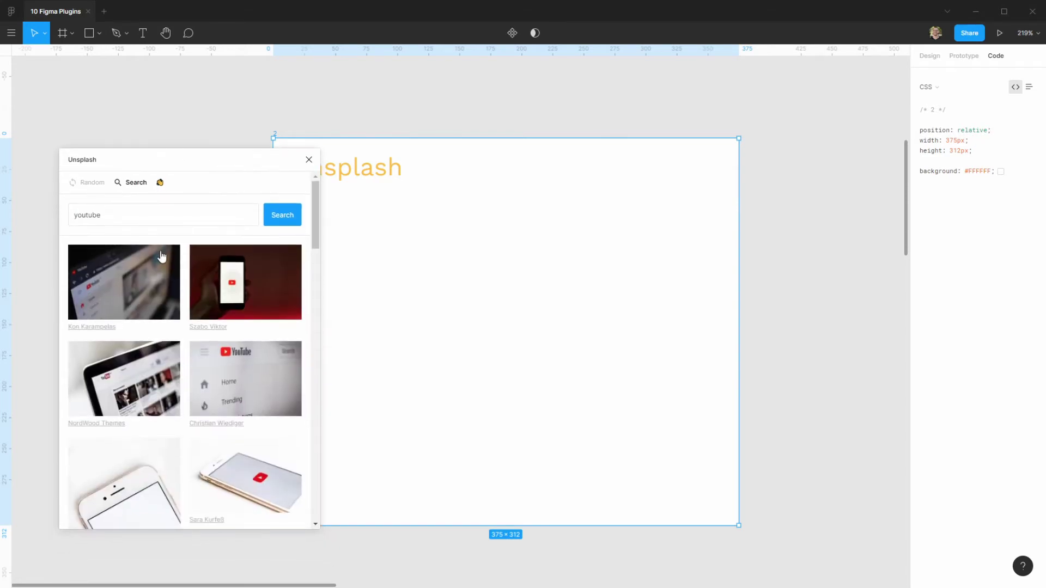
left_click(244, 278)
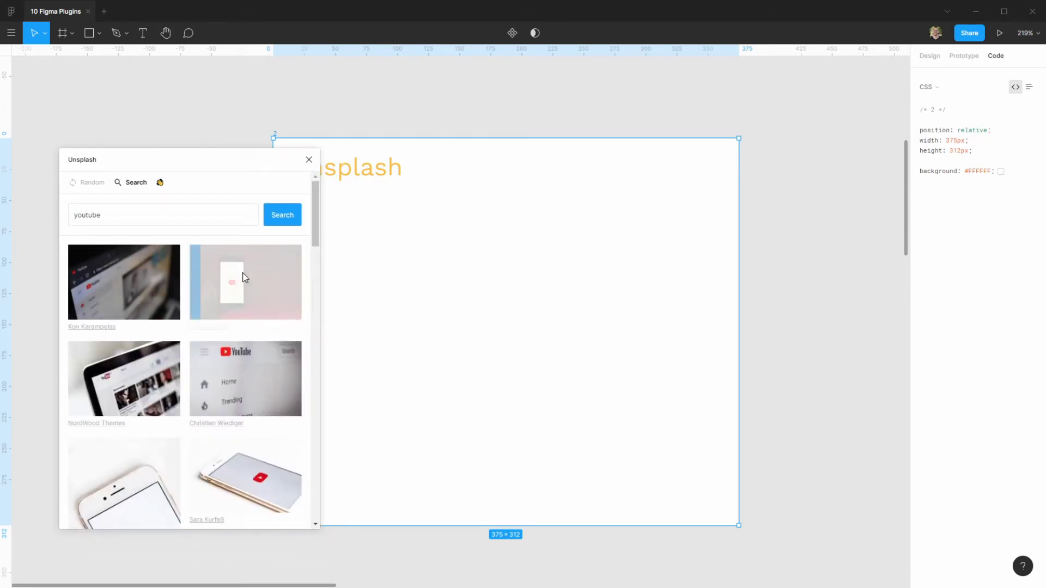
left_click(309, 160)
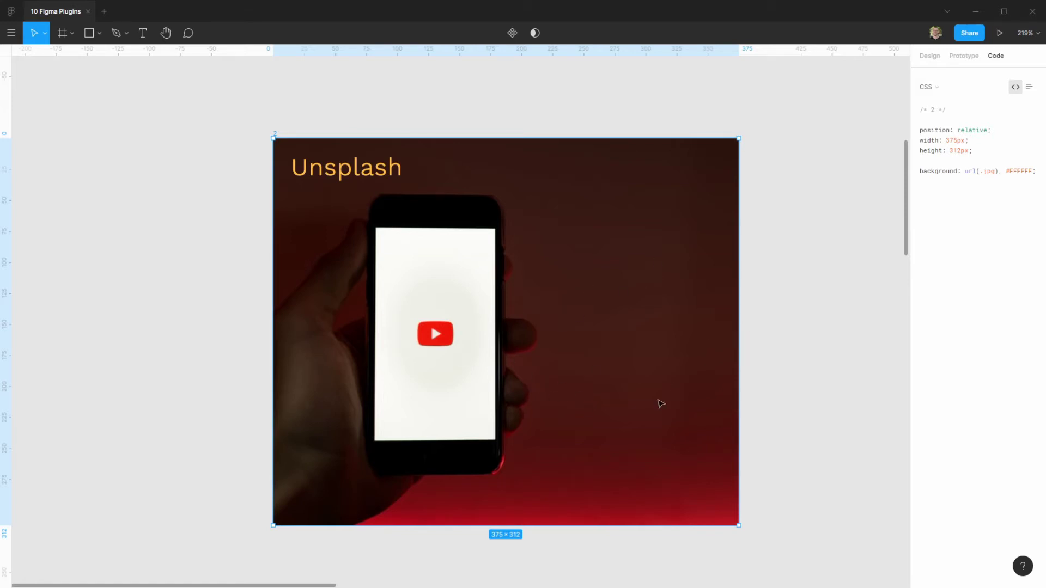
mouse_move(661, 403)
left_mouse_down()
mouse_move(635, 362)
mouse_move(649, 409)
left_mouse_up()
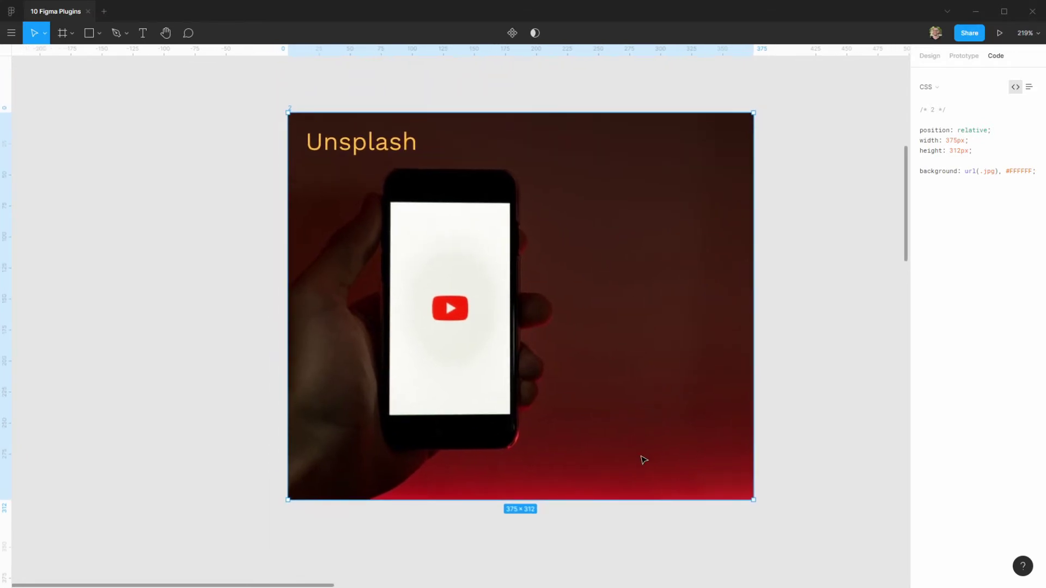
left_click_drag(635, 474, 647, 170)
Draw a closed six-point blob outline with the Pen tool in the Blob frame.
scroll(677, 369, "down", 3)
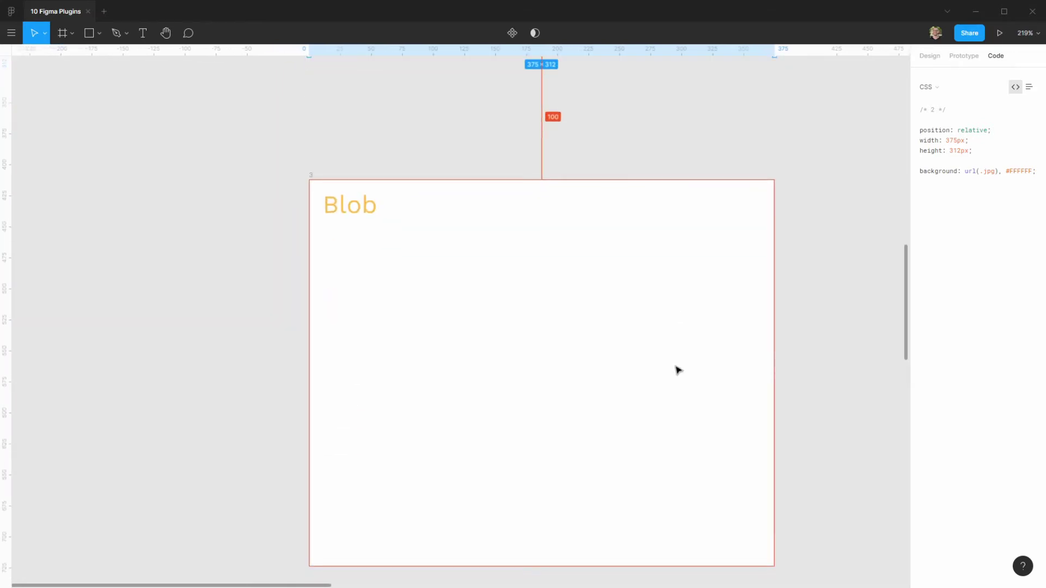
left_click_drag(677, 369, 665, 309)
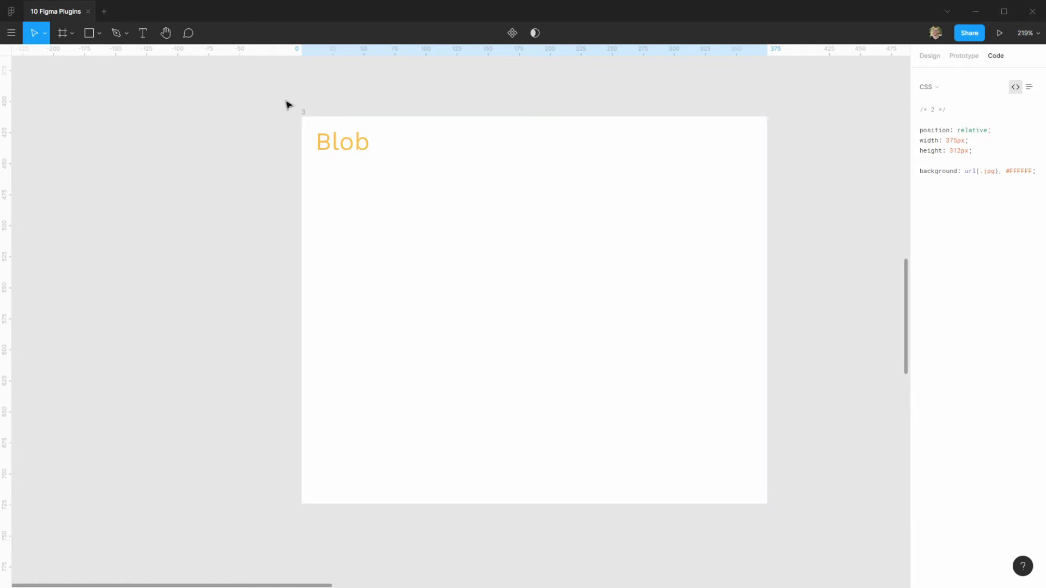
key("alt")
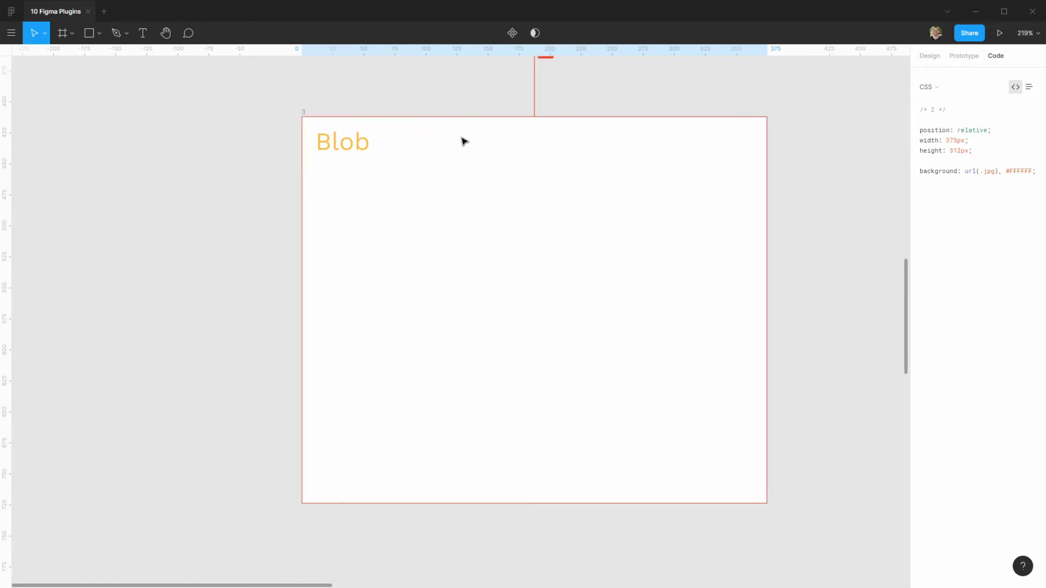
left_click(119, 33)
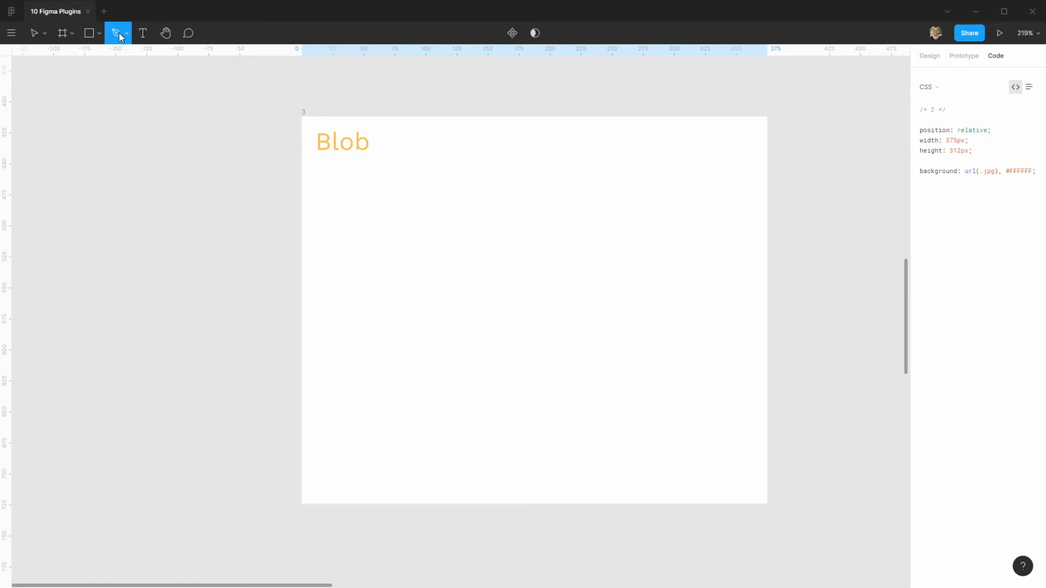
left_click(122, 31)
left_click(112, 58)
left_click(437, 215)
left_click(513, 197)
left_click(597, 252)
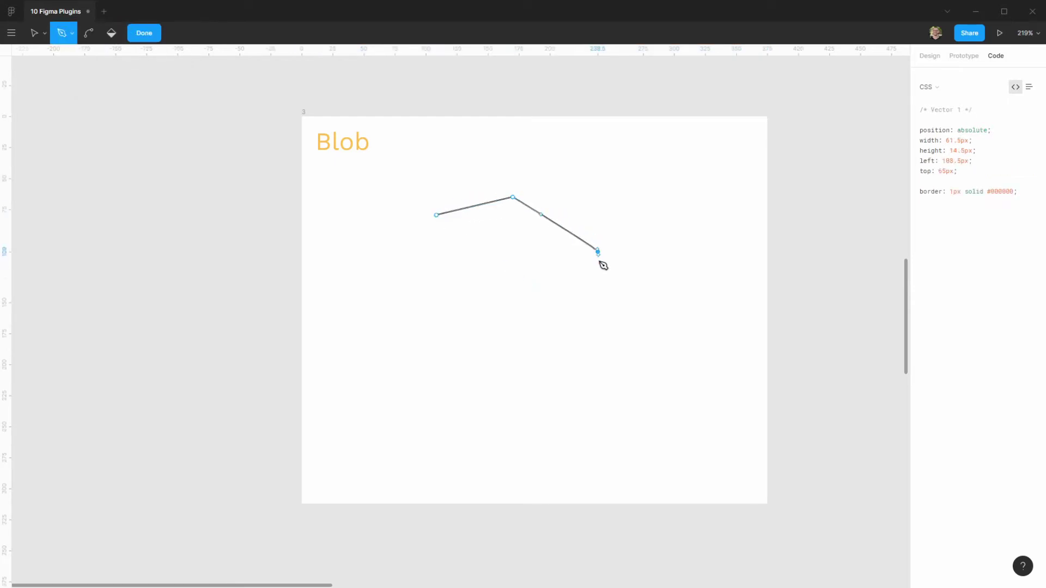
left_click(590, 354)
left_click_drag(468, 400, 455, 386)
left_click_drag(385, 334, 385, 323)
left_click(437, 215)
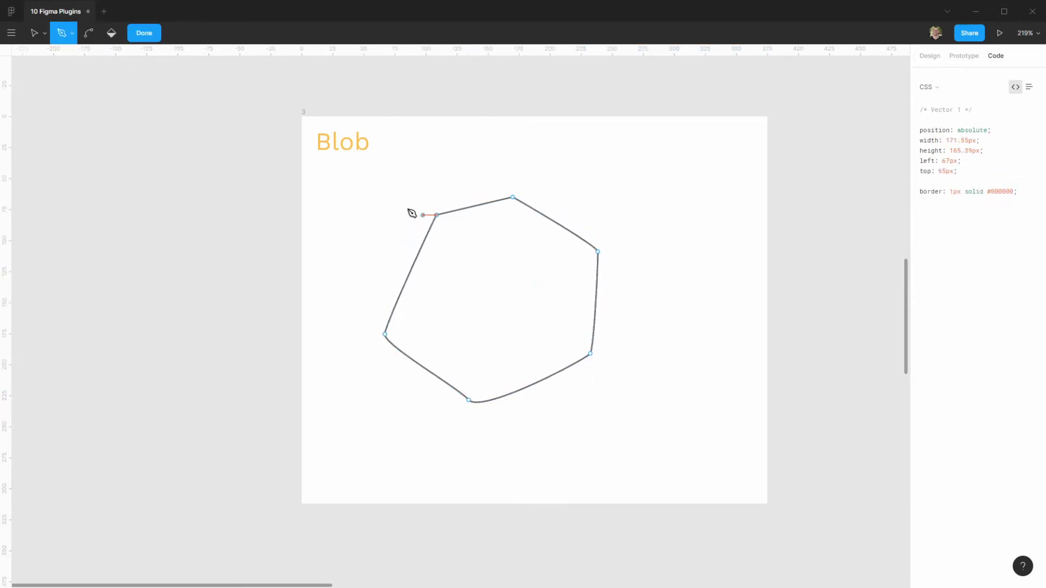
Exit vector editing and delete the hand-drawn outline shape.
left_click(35, 33)
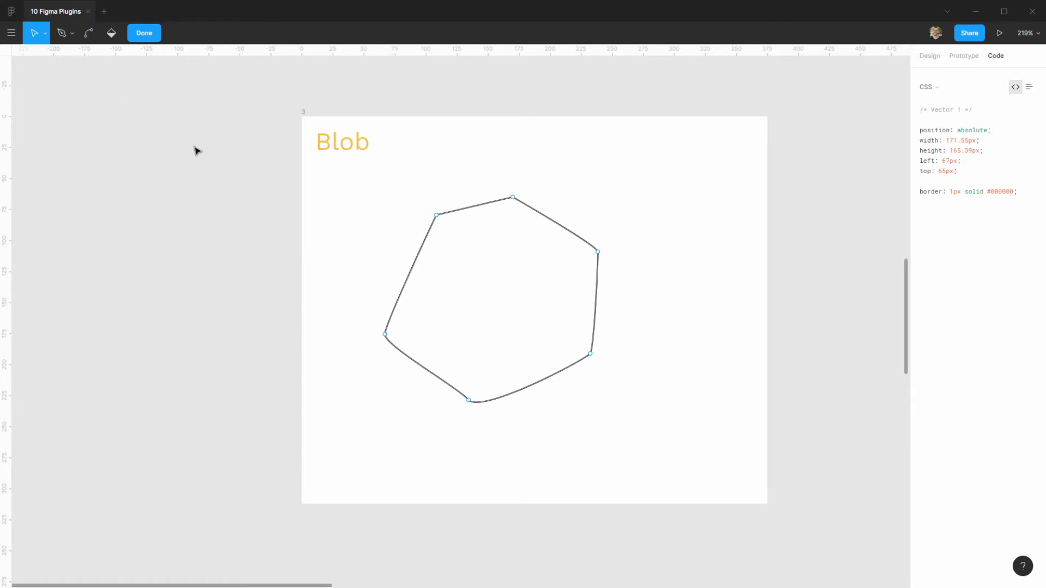
left_click(543, 218)
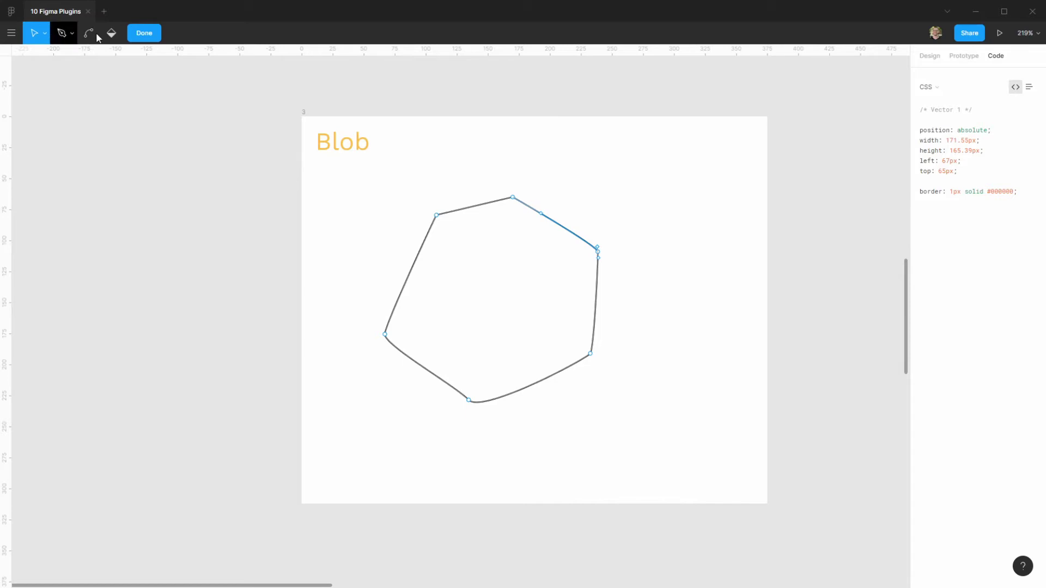
left_click(144, 33)
key("alt")
key("Delete")
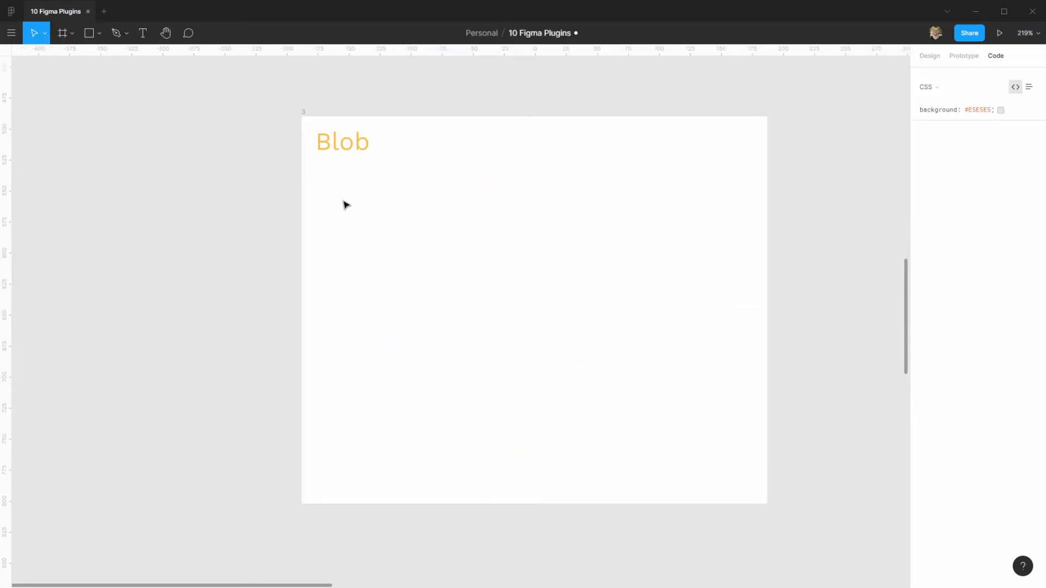
Launch the Blobs plugin and generate a blob with Complexity 4 and Contrast 2.
left_click(11, 32)
mouse_move(68, 186)
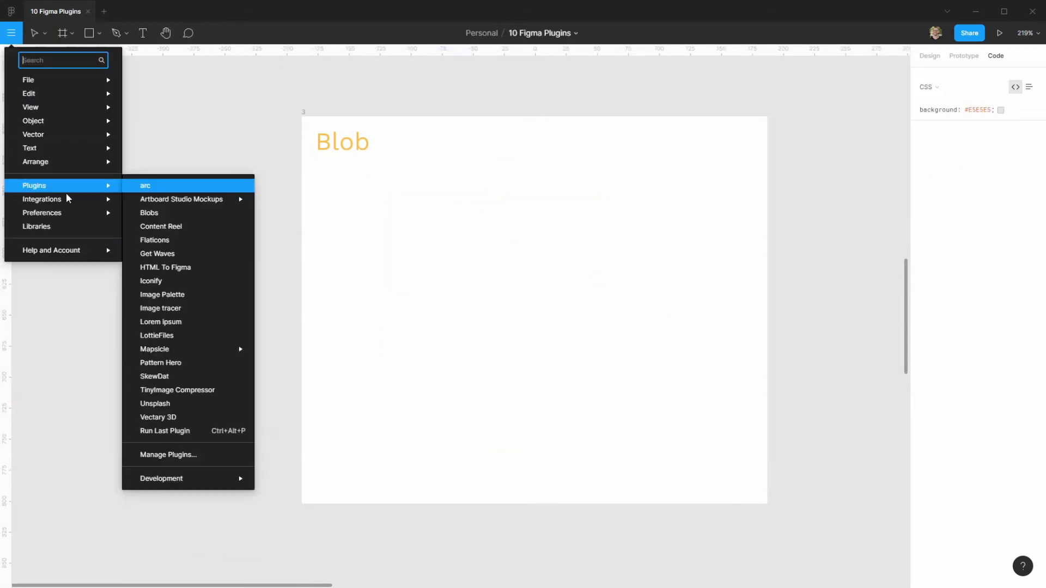
left_click(149, 212)
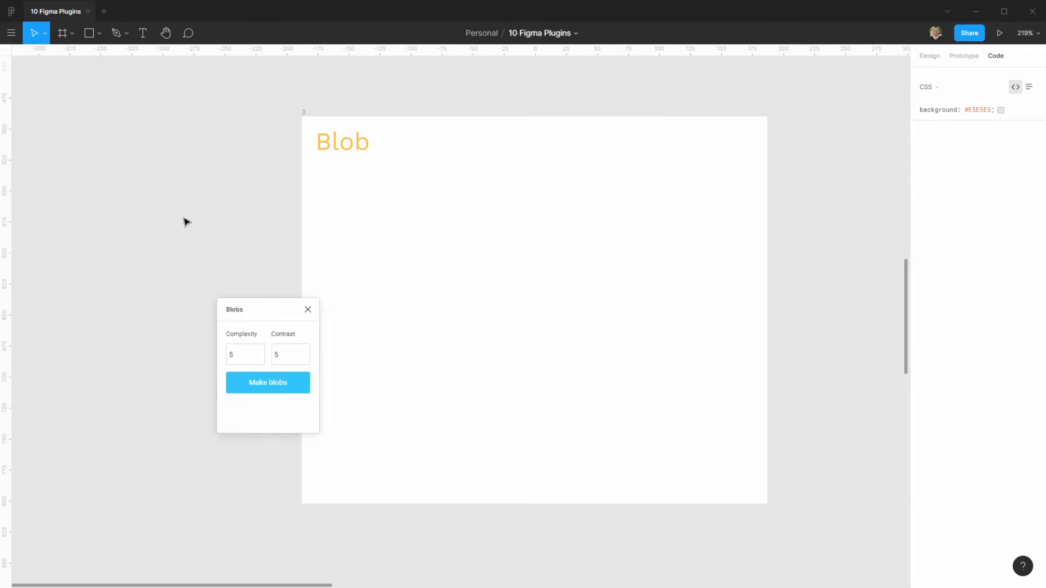
left_click_drag(272, 312, 234, 162)
left_click_drag(218, 204, 181, 212)
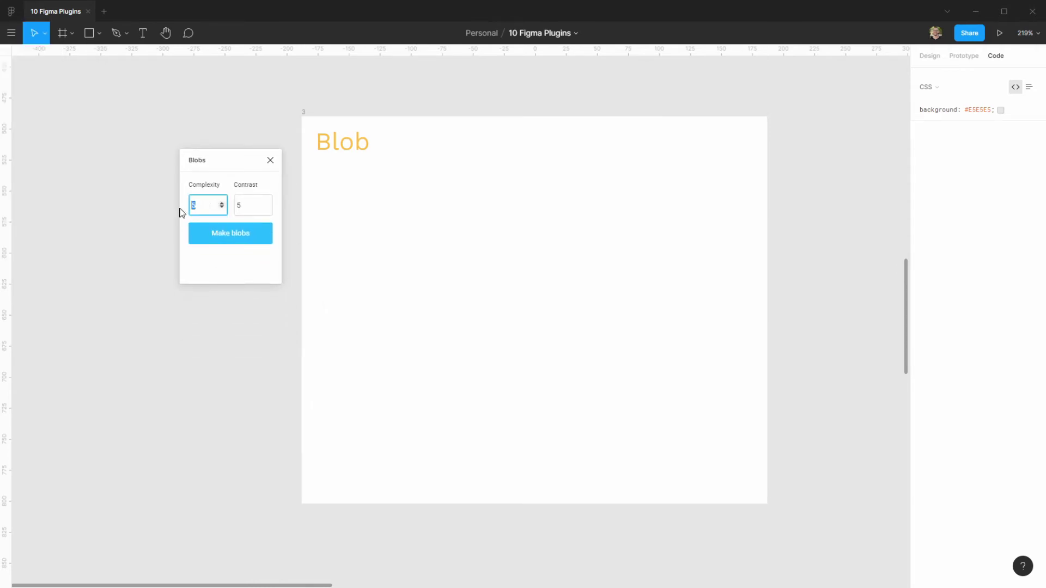
key("Tab")
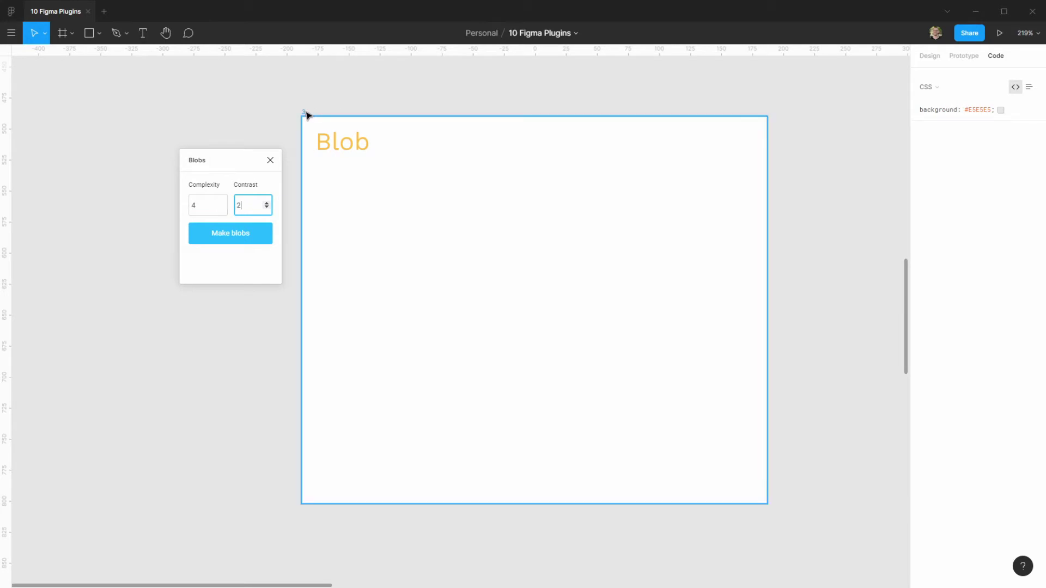
left_click(305, 113)
left_click(248, 241)
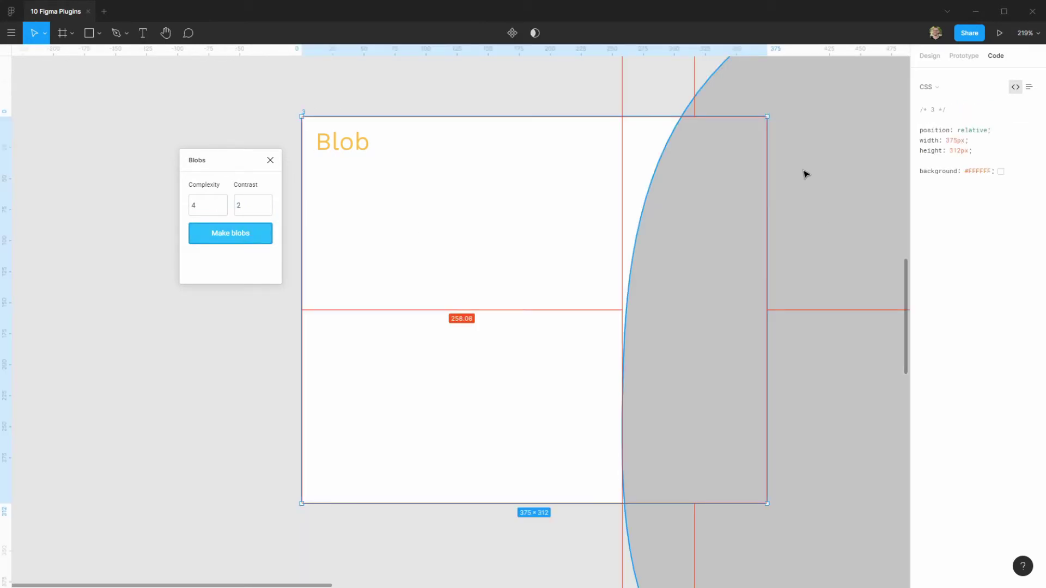
left_click_drag(711, 224, 616, 296)
key("ctrl+z")
key("ctrl+z")
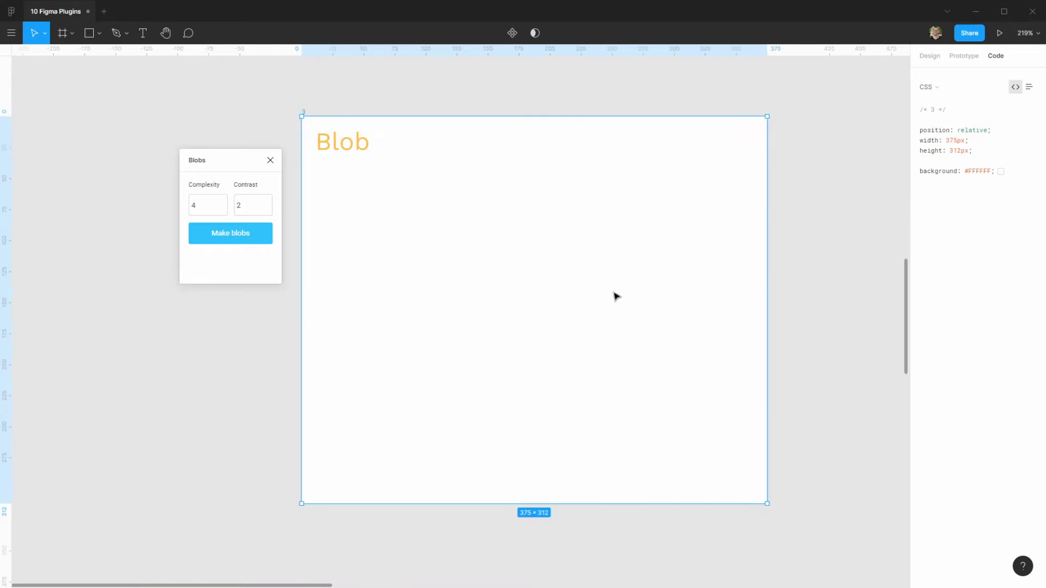
Generate a new blob, shrink it to 186×174, and place it at the frame's upper right.
left_click(236, 234)
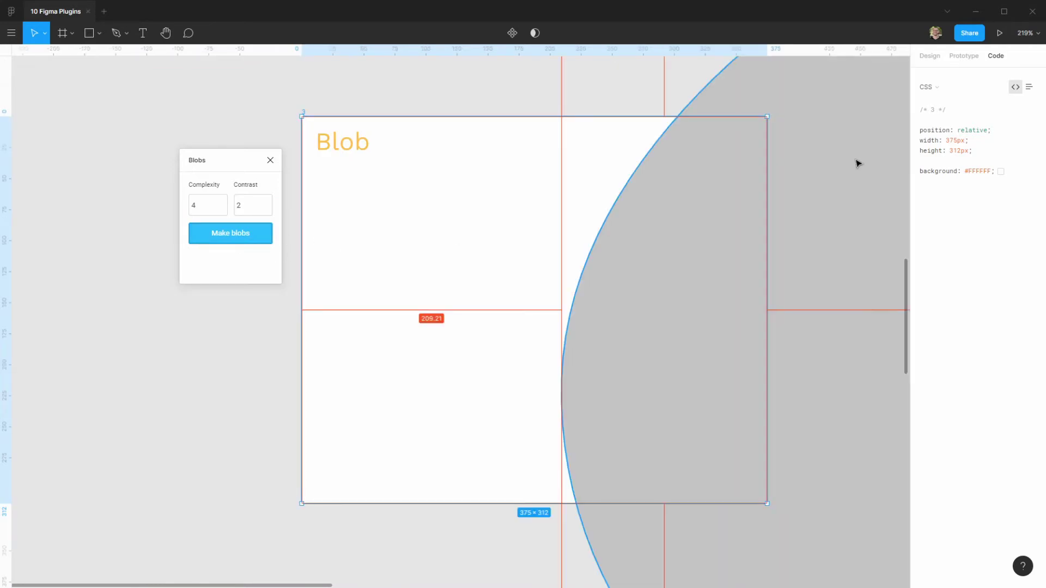
left_click_drag(866, 161, 699, 370)
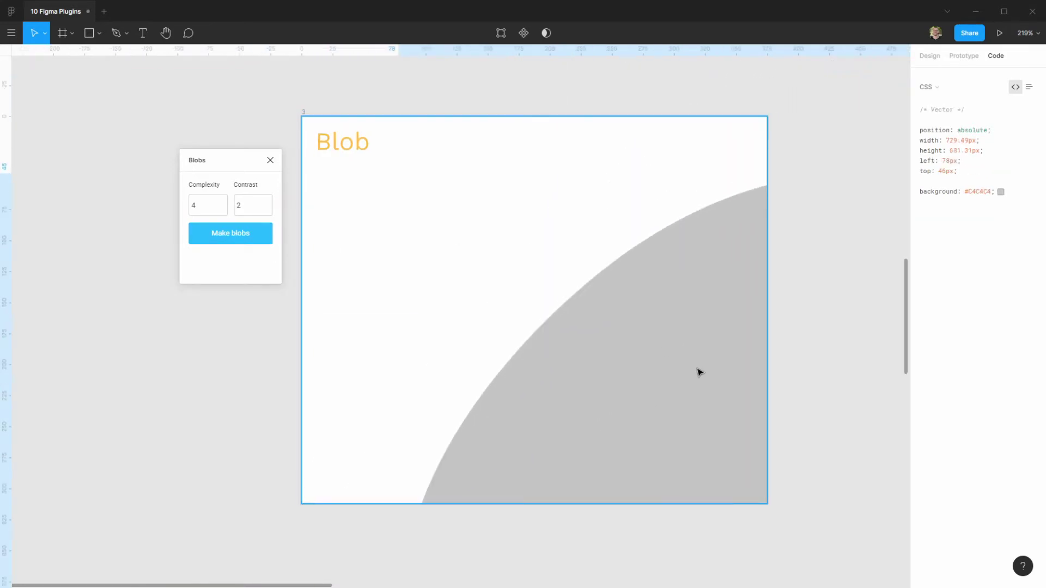
key("alt")
left_click_drag(398, 173, 588, 354)
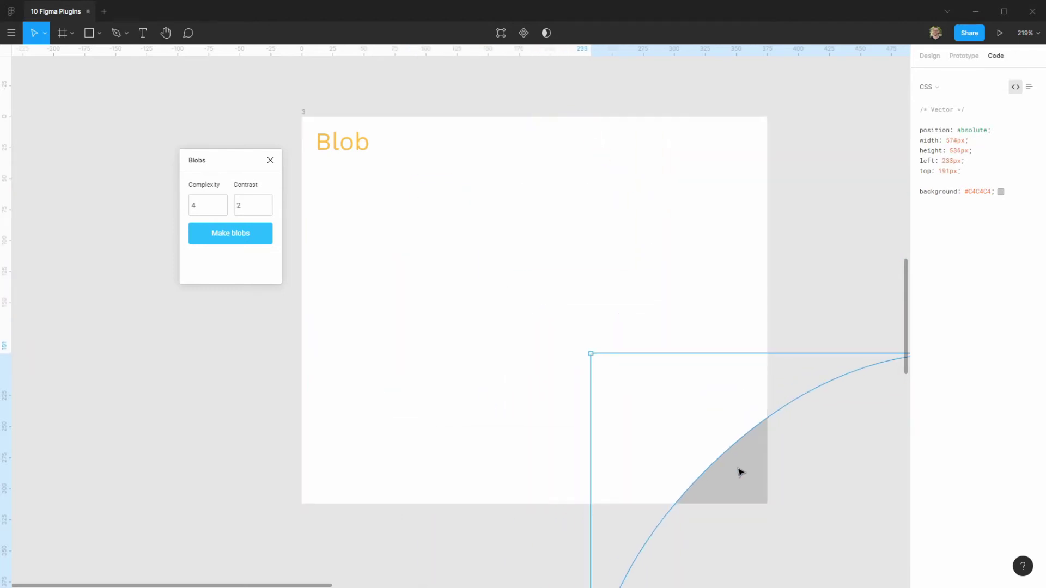
left_click_drag(741, 472, 549, 210)
left_click_drag(399, 95, 479, 174)
left_click_drag(406, 105, 658, 343)
left_click_drag(731, 406, 492, 254)
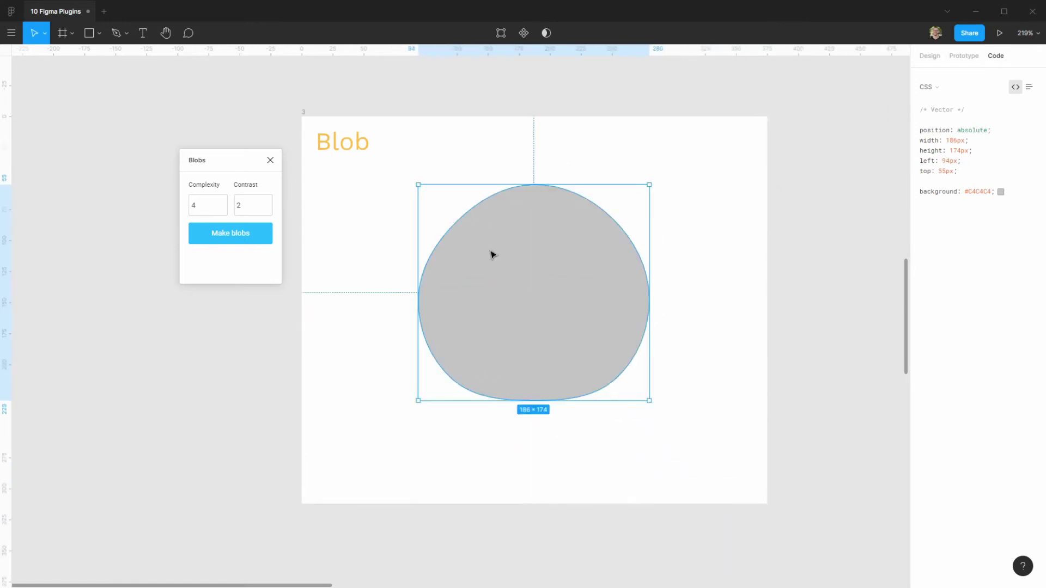
left_click_drag(507, 320, 594, 252)
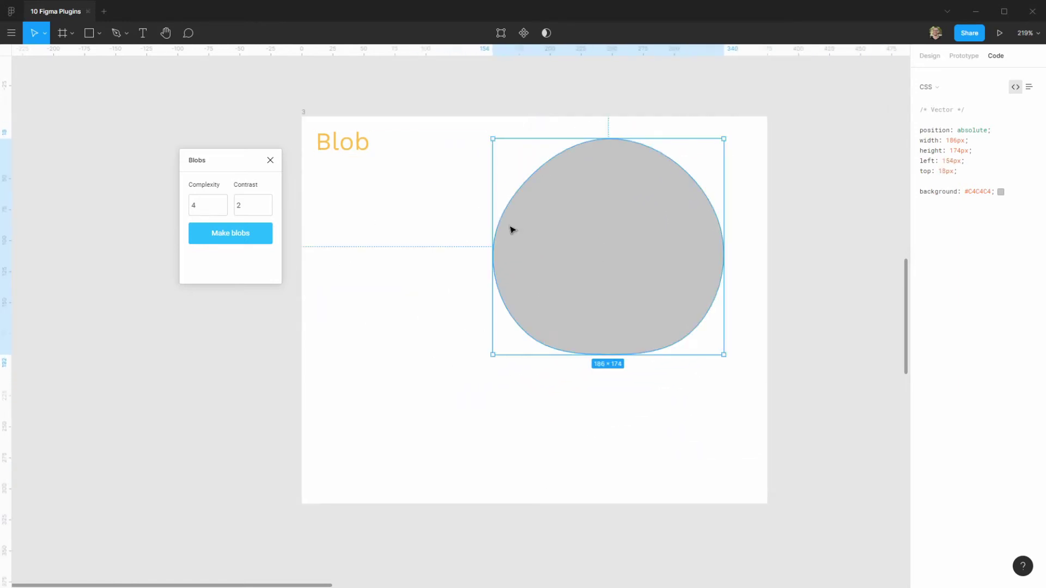
Generate a second blob at Complexity 5, Contrast 3 and move it to the lower centre.
left_click_drag(211, 206, 185, 216)
type("5")
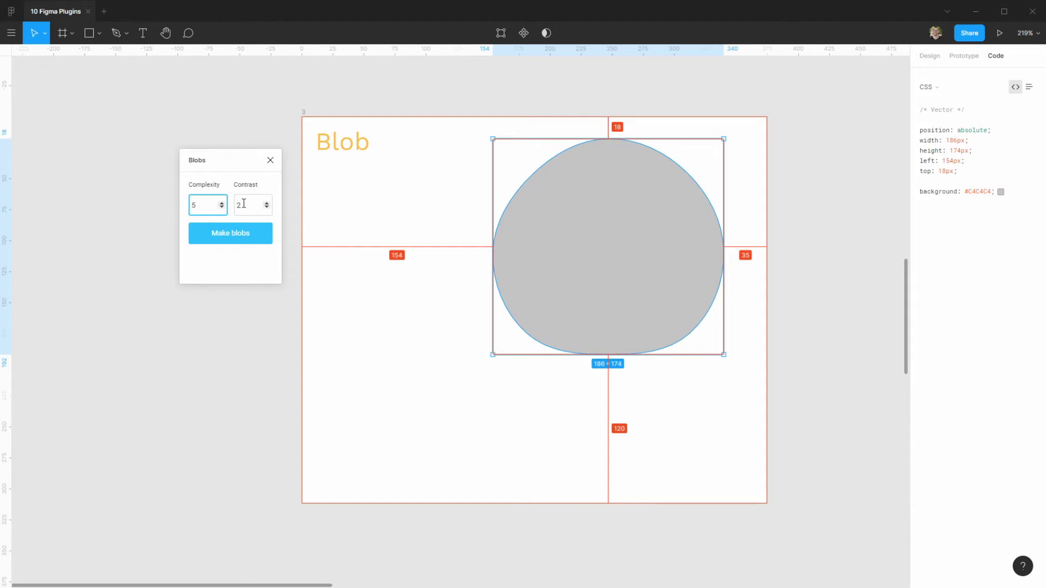
left_click_drag(264, 204, 218, 202)
left_click(231, 234)
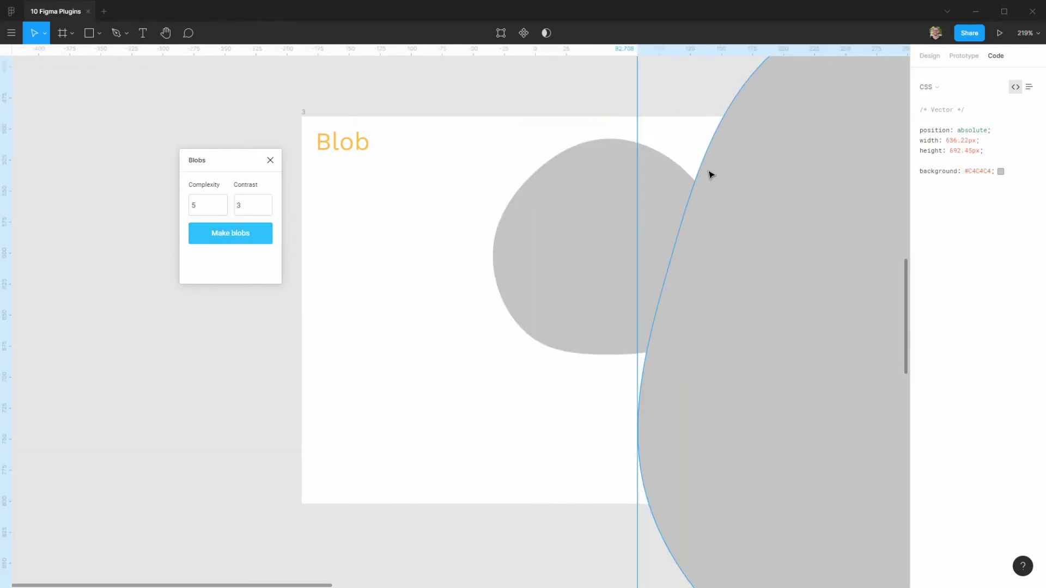
left_click_drag(710, 173, 532, 366)
Shrink the second blob to about 134×146 and pull its bottom vertex into a point.
left_click_drag(624, 443, 444, 212)
double_click(440, 213)
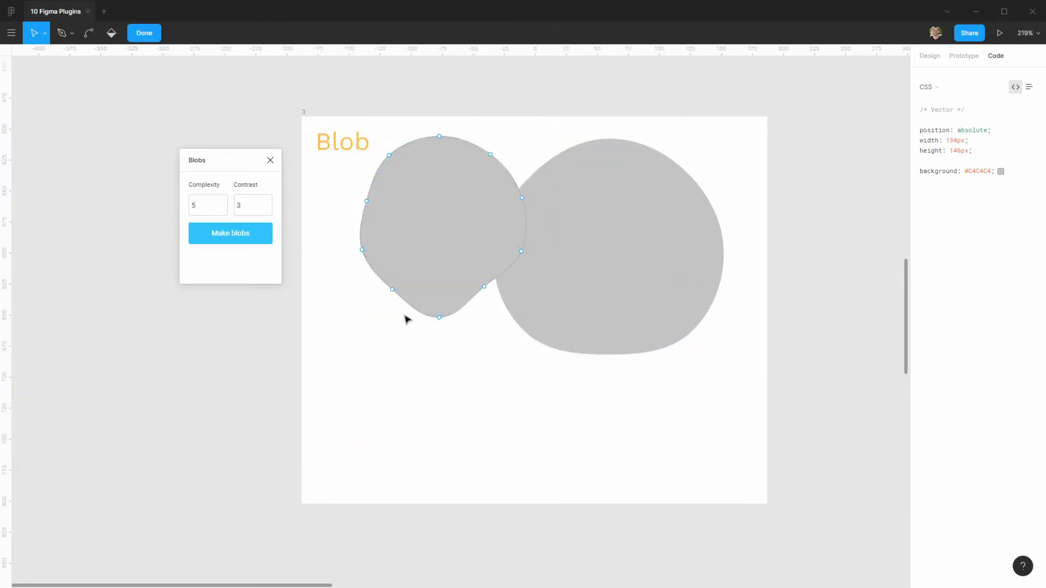
mouse_move(440, 318)
left_mouse_down()
mouse_move(439, 347)
mouse_move(439, 326)
left_mouse_up()
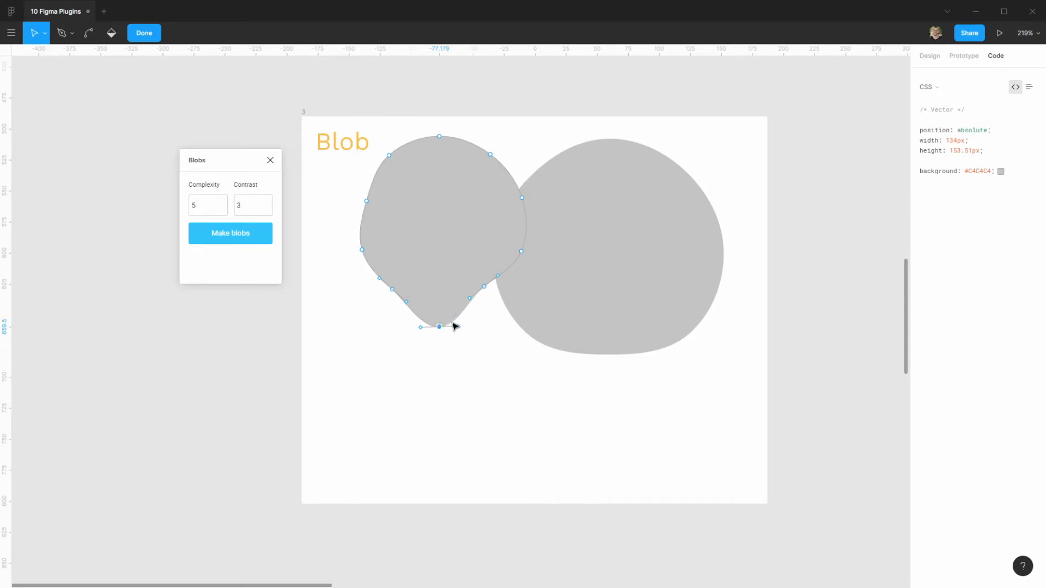
left_click(436, 250)
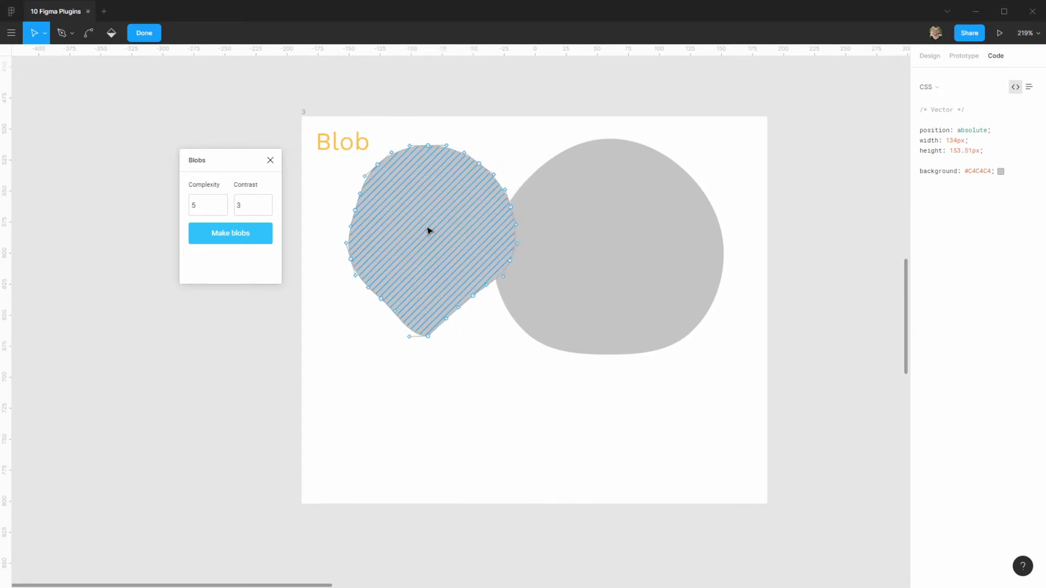
key("Escape")
Change the right 186×174 blob's fill colour to red.
left_click(642, 214)
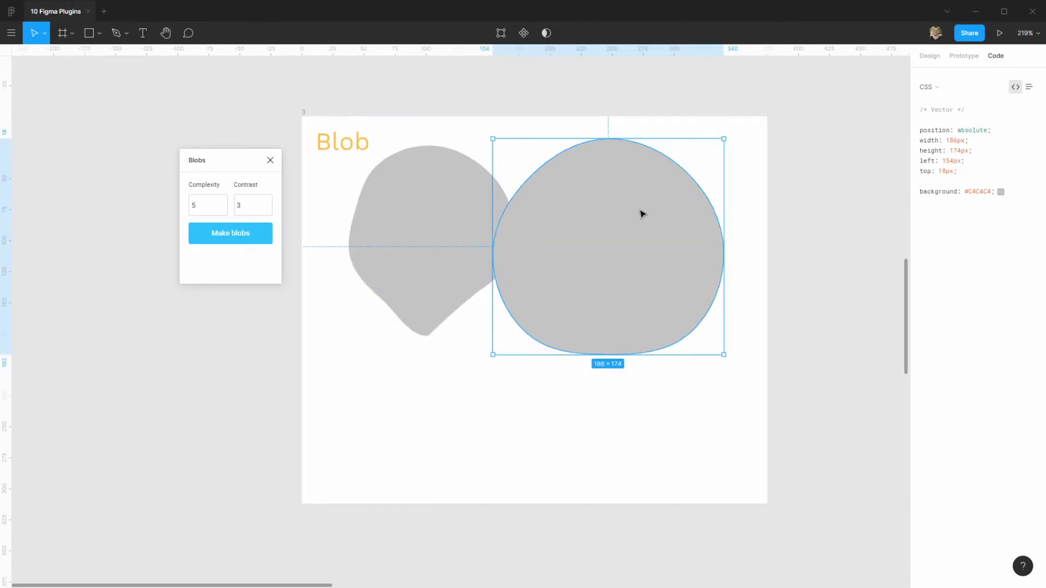
left_click(930, 56)
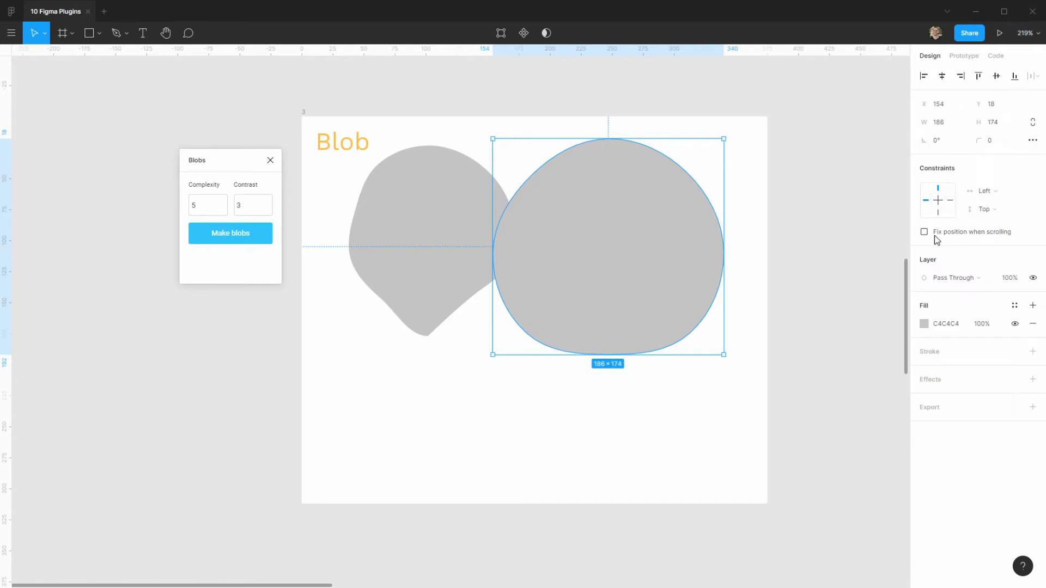
left_click(924, 323)
left_click_drag(876, 362, 890, 310)
left_click(824, 331)
left_click(342, 180)
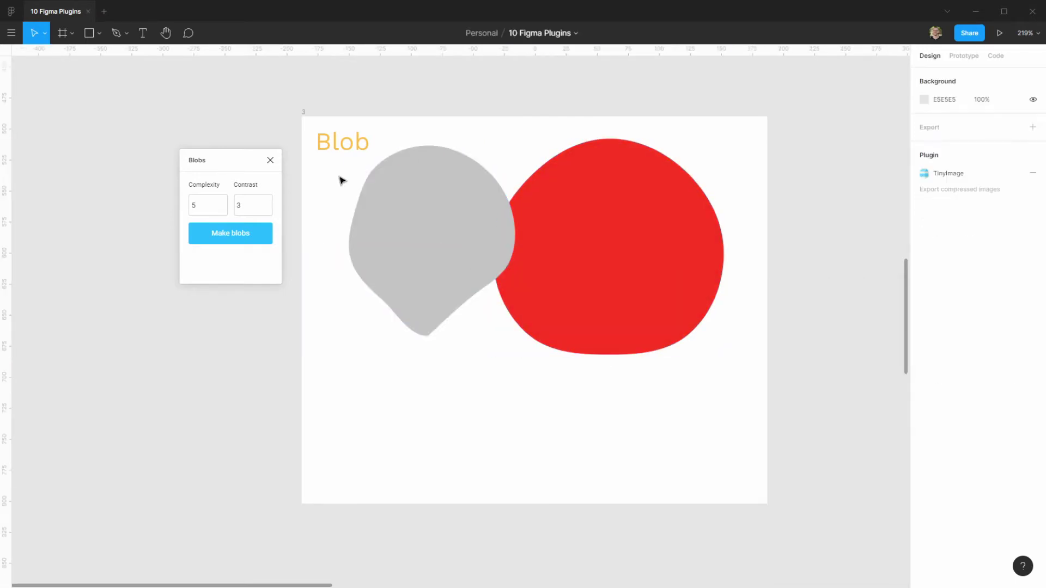
Close the Blobs plugin and bring the Waves frame into view.
left_click(271, 160)
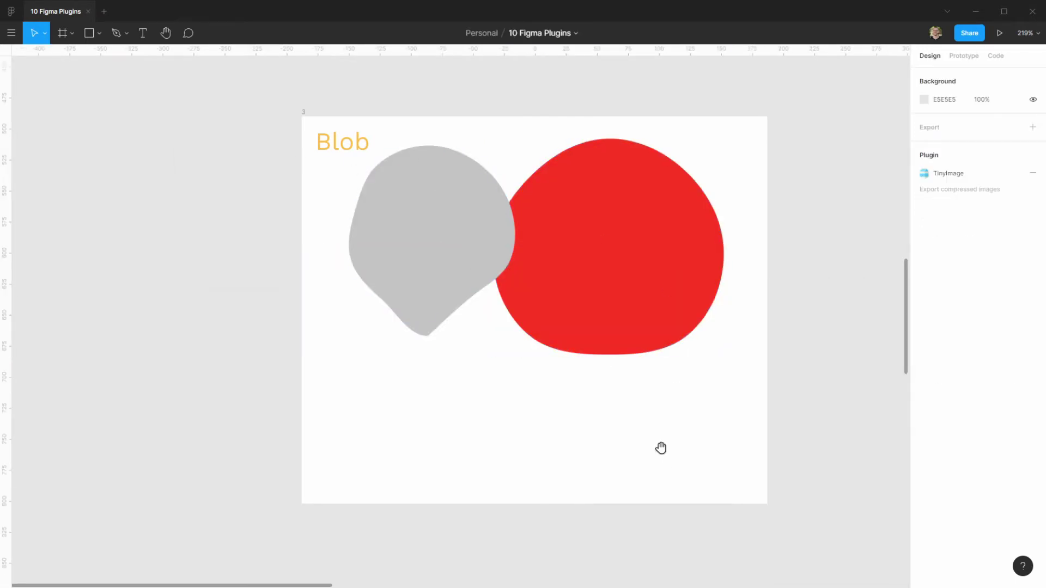
scroll(660, 446, "down", 6)
left_click_drag(658, 416, 644, 272)
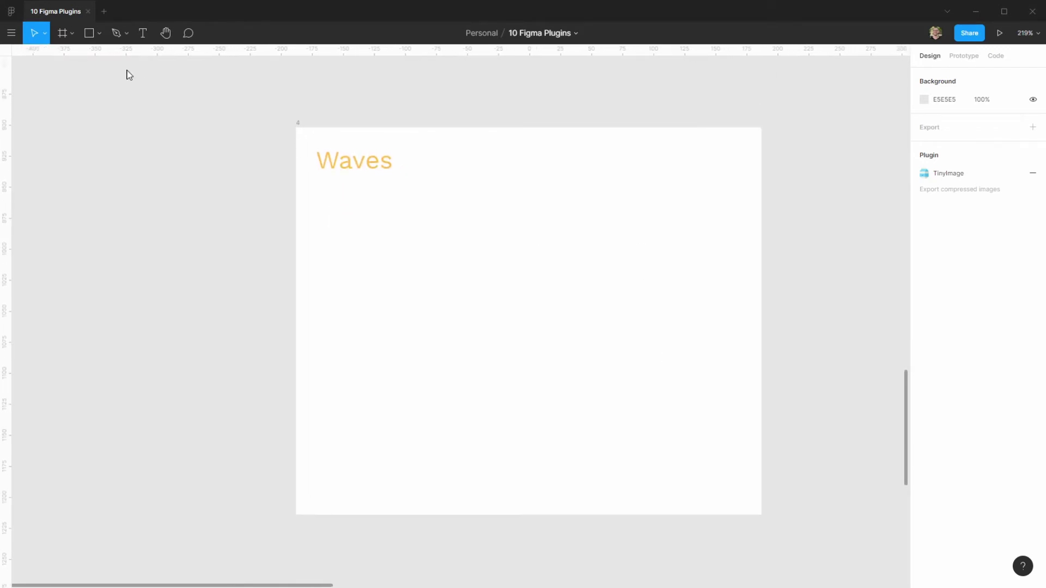
Launch the Get Waves plugin and position its window over the Waves frame.
left_click(11, 32)
mouse_move(29, 191)
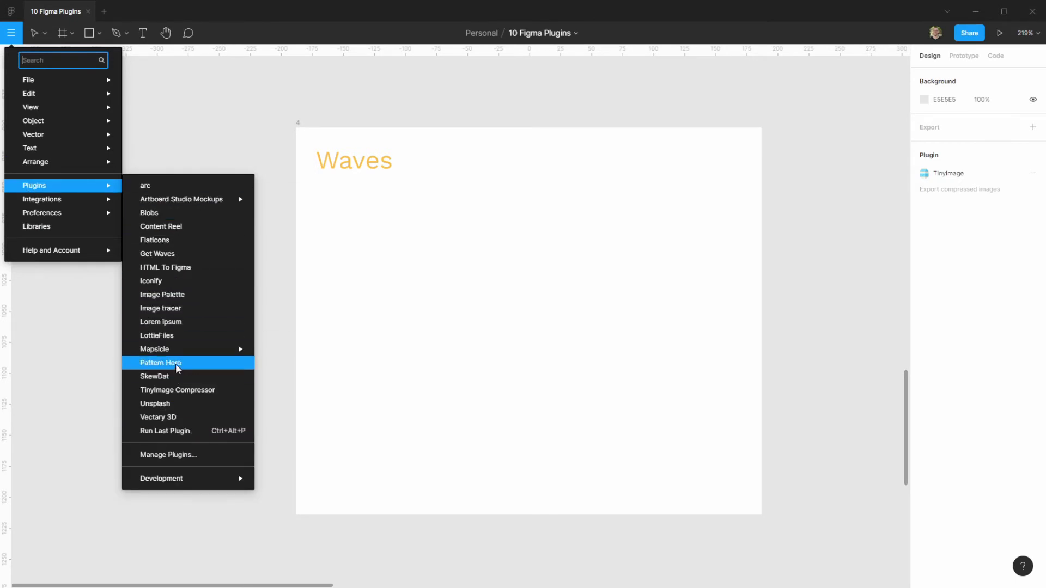
left_click(194, 253)
left_click_drag(443, 245, 532, 354)
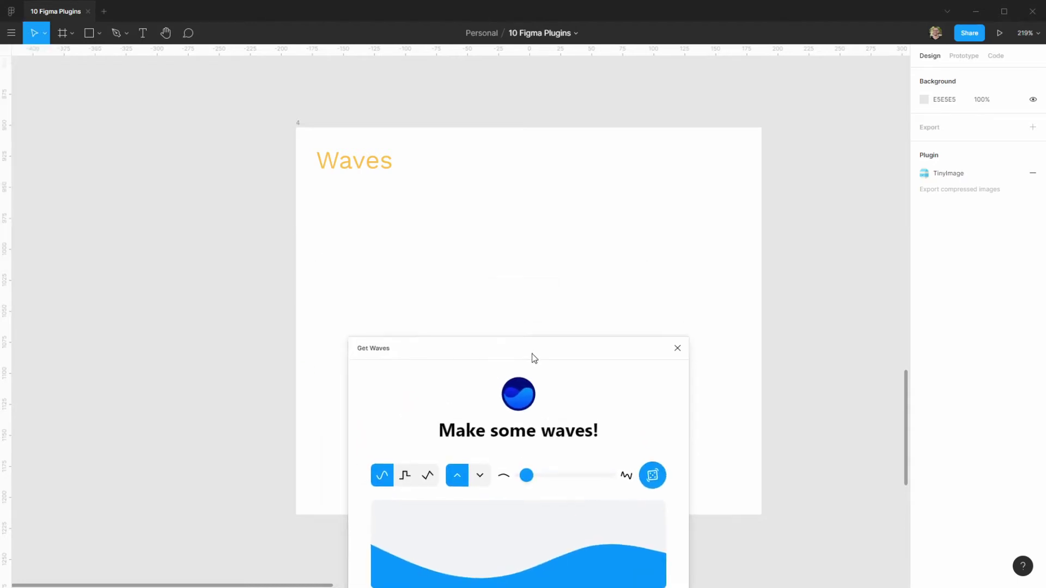
left_click_drag(574, 259, 579, 189)
left_click_drag(518, 354, 528, 217)
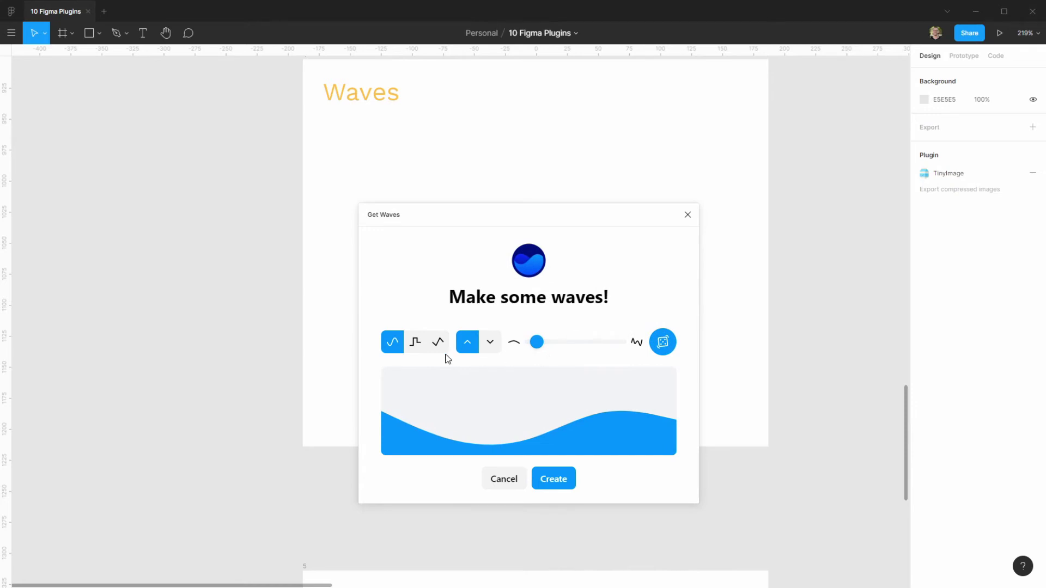
Try square and triangle waves, raise the frequency, then settle on a bottom-filling sine wave.
left_click(415, 344)
left_click(403, 344)
left_click(416, 346)
left_click(439, 345)
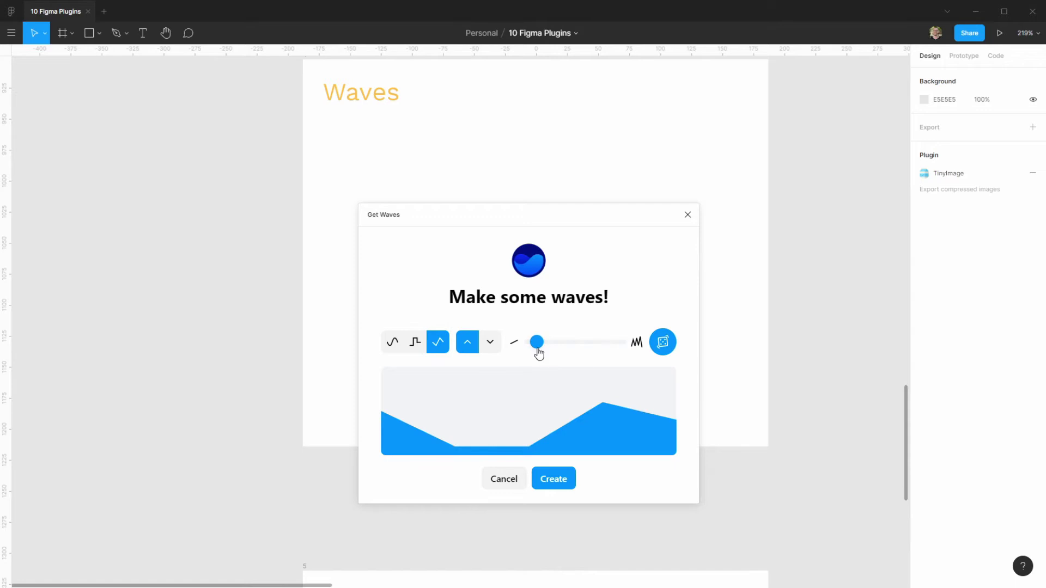
mouse_move(538, 354)
left_mouse_down()
mouse_move(568, 347)
mouse_move(551, 344)
left_mouse_up()
left_click(395, 349)
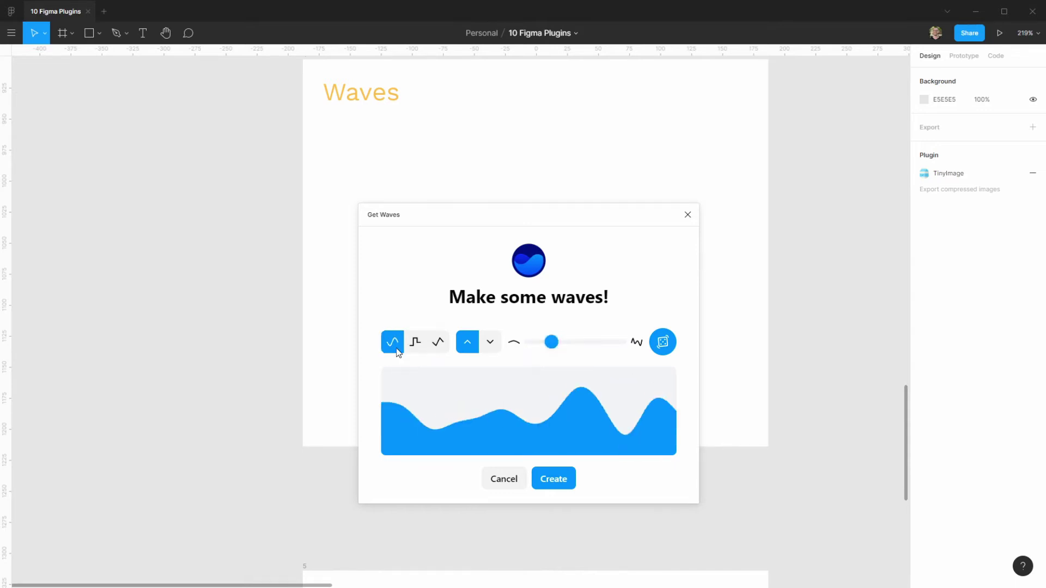
left_click(490, 343)
left_click(467, 342)
scroll(752, 187, "up", 2)
Create the blue wave for the Waves frame and resize it to about 927×215.
left_click(318, 93)
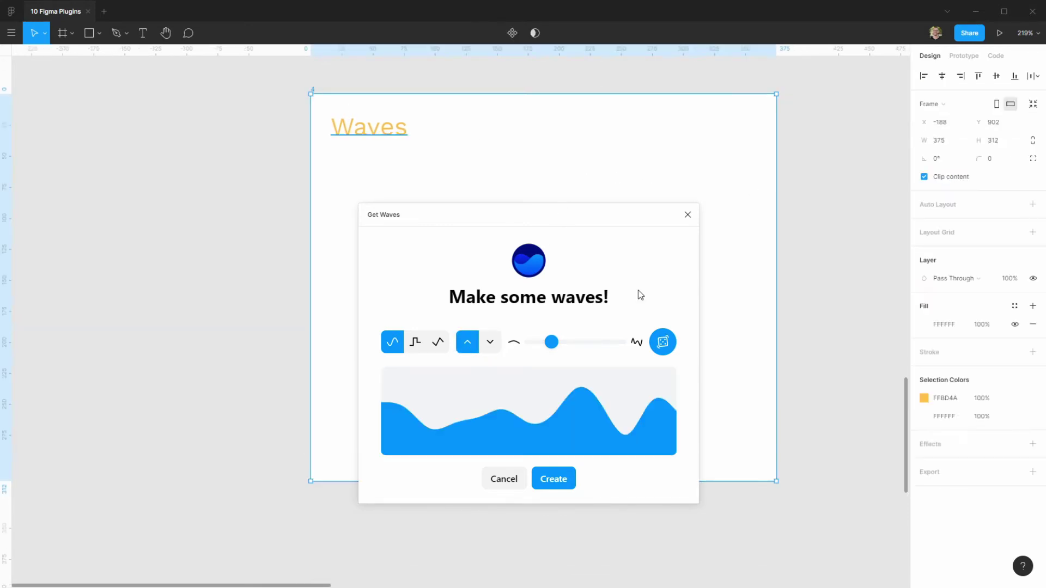
left_click(557, 480)
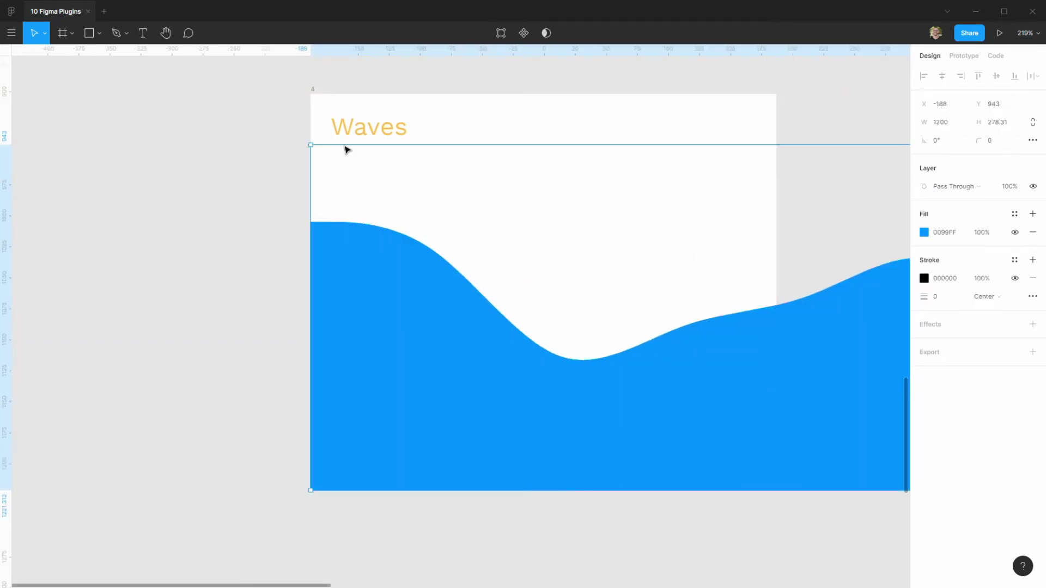
left_click_drag(309, 146, 644, 385)
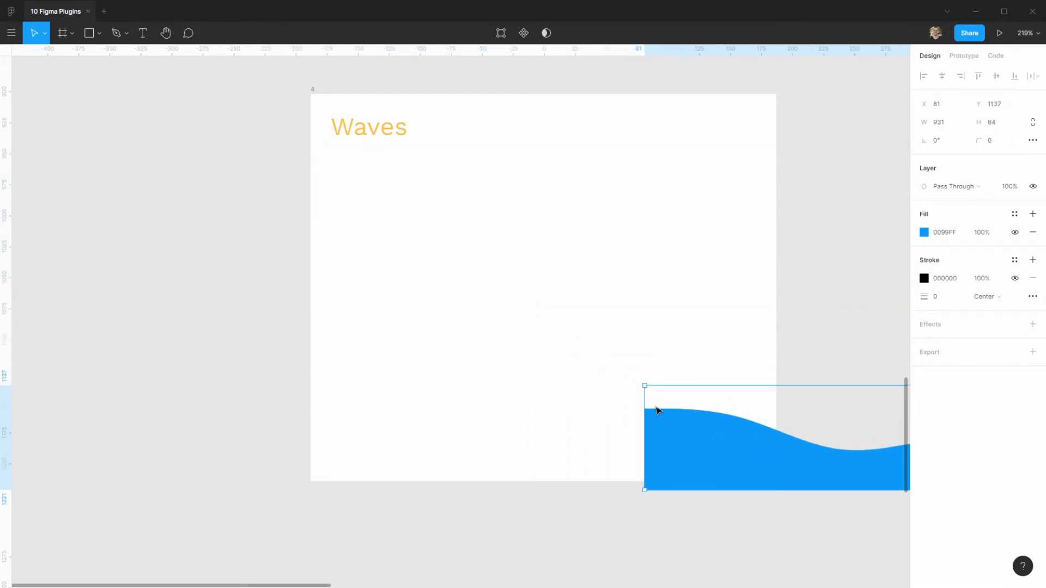
key("ctrl+z")
left_click_drag(309, 146, 649, 221)
Move the wave into the Waves frame so it forms a band along the bottom.
left_click_drag(824, 427, 339, 429)
left_click(528, 155)
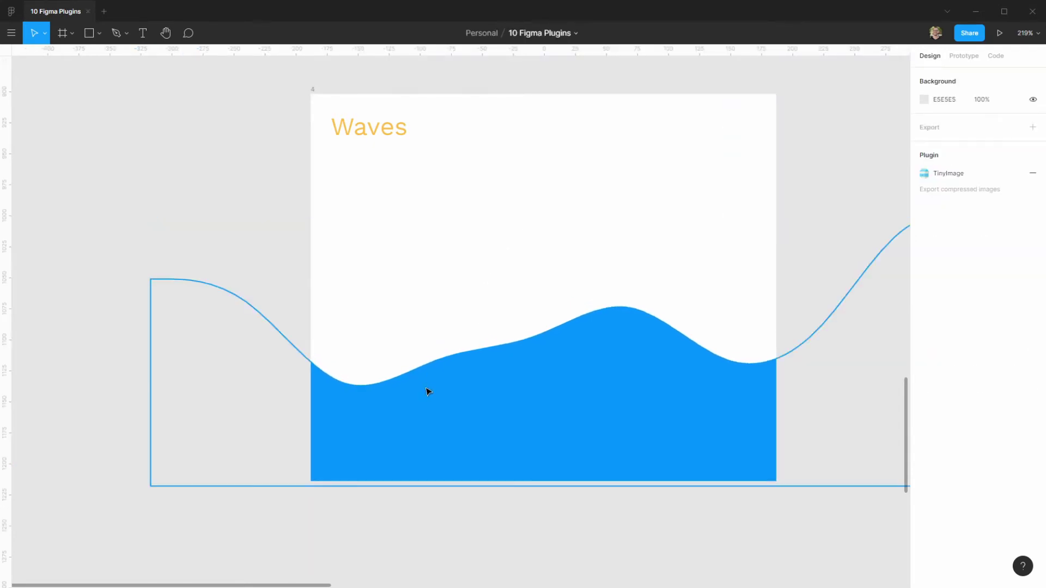
left_click_drag(547, 407, 533, 412)
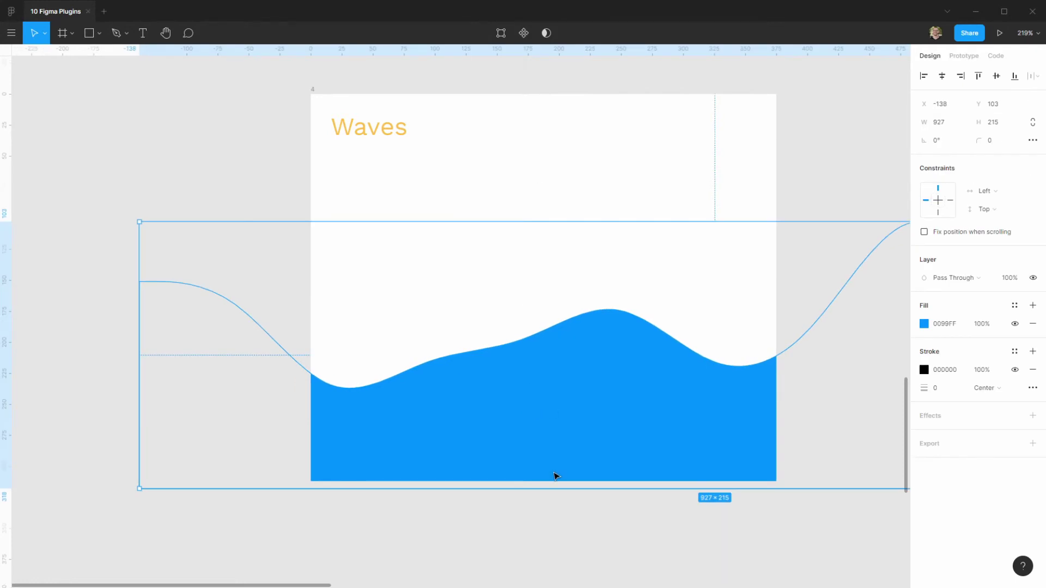
scroll(554, 475, "down", 10)
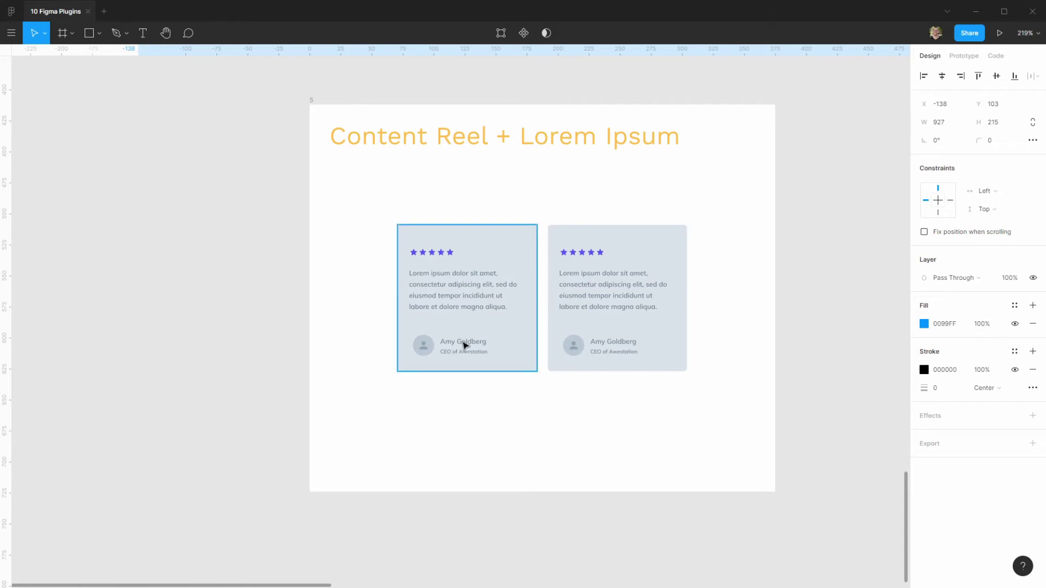
Select the testimonial cards, clear the selection, then bring up the installed plugins list.
left_click(450, 352)
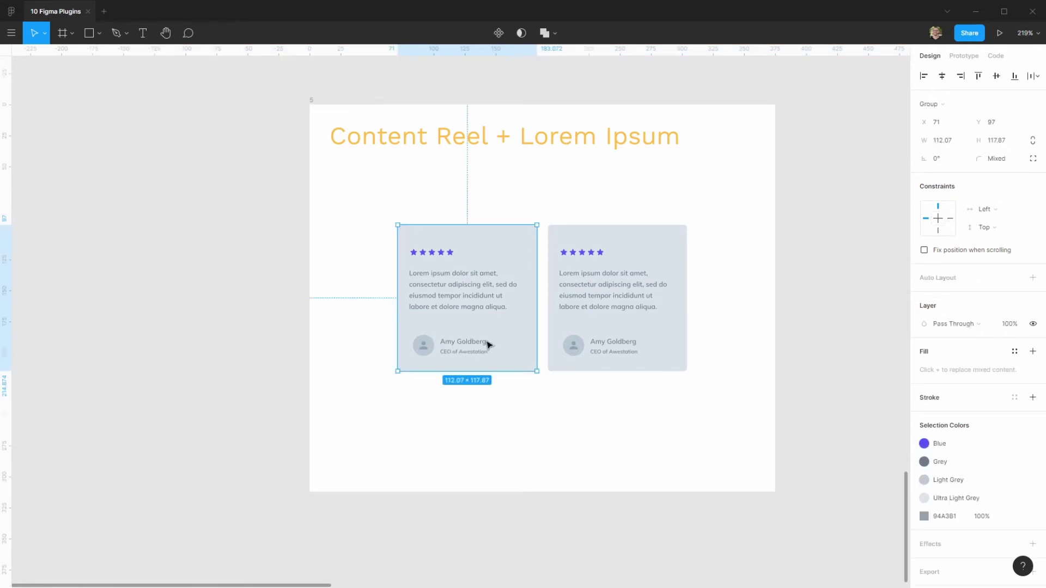
left_click(570, 344)
key("shift+Tab")
left_click(501, 438)
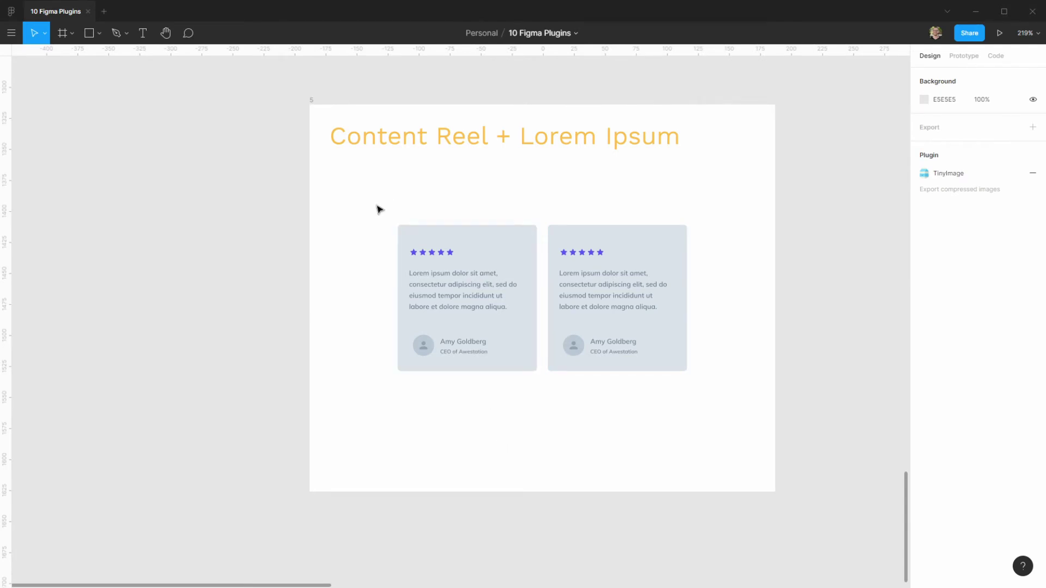
left_click(11, 32)
mouse_move(48, 192)
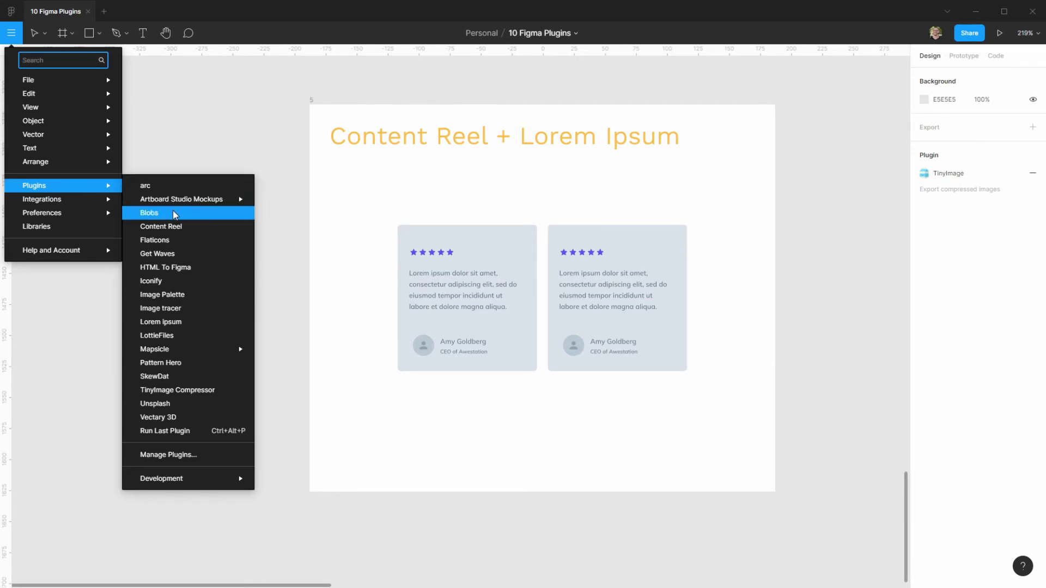
Give both testimonial cards different sample author names from Content Reel's Full Name list.
left_click(163, 226)
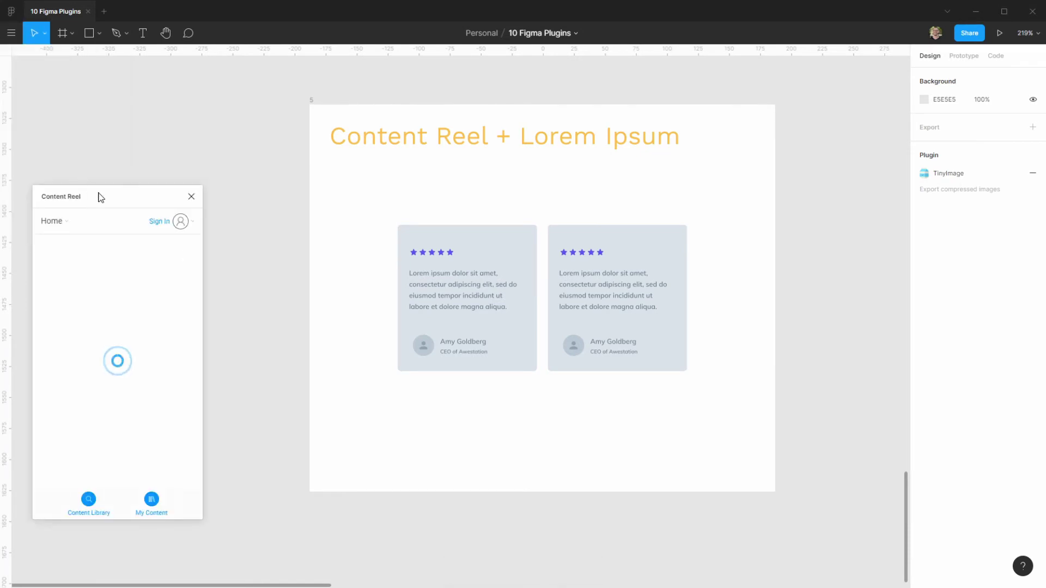
left_click_drag(98, 196, 251, 140)
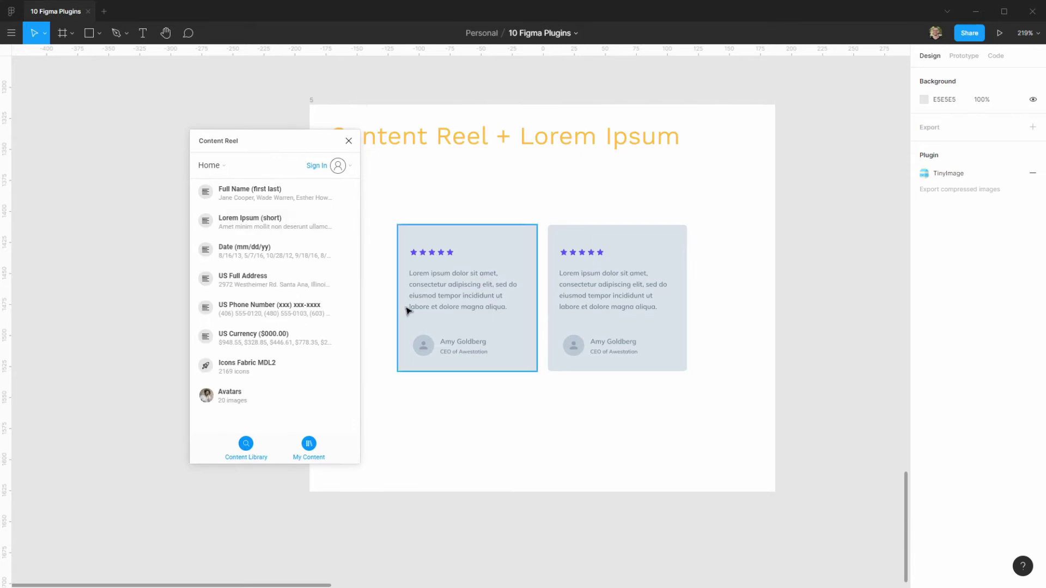
left_click(455, 345)
double_click(455, 344)
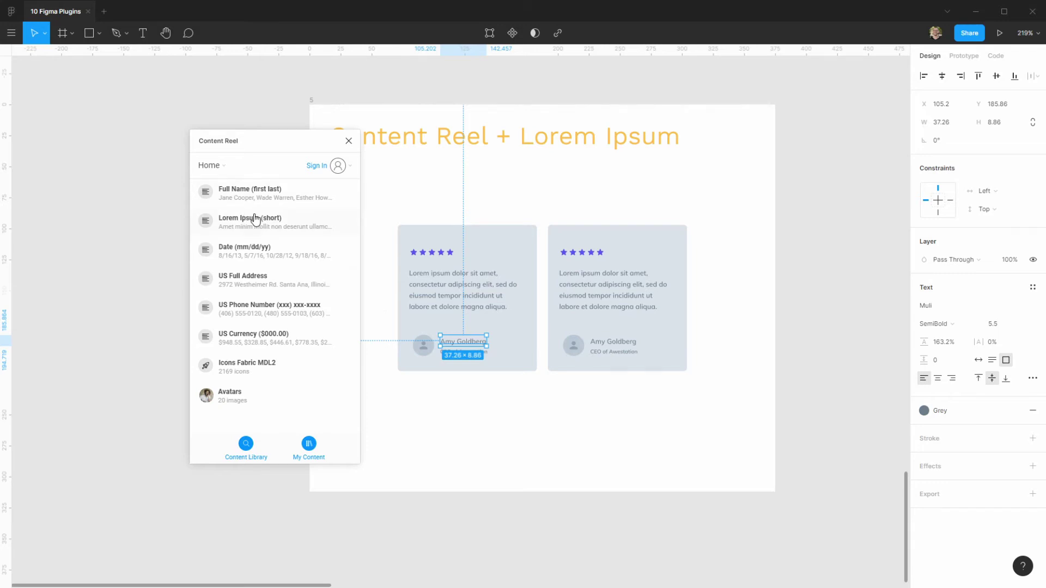
left_click(254, 192)
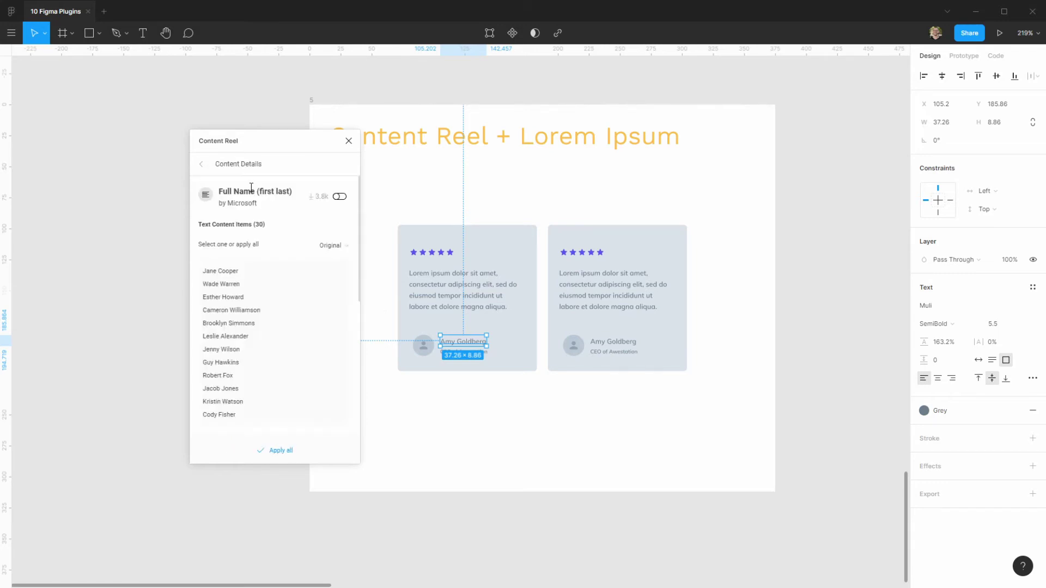
scroll(263, 276, "down", 3)
scroll(265, 277, "up", 3)
left_click_drag(275, 150, 265, 176)
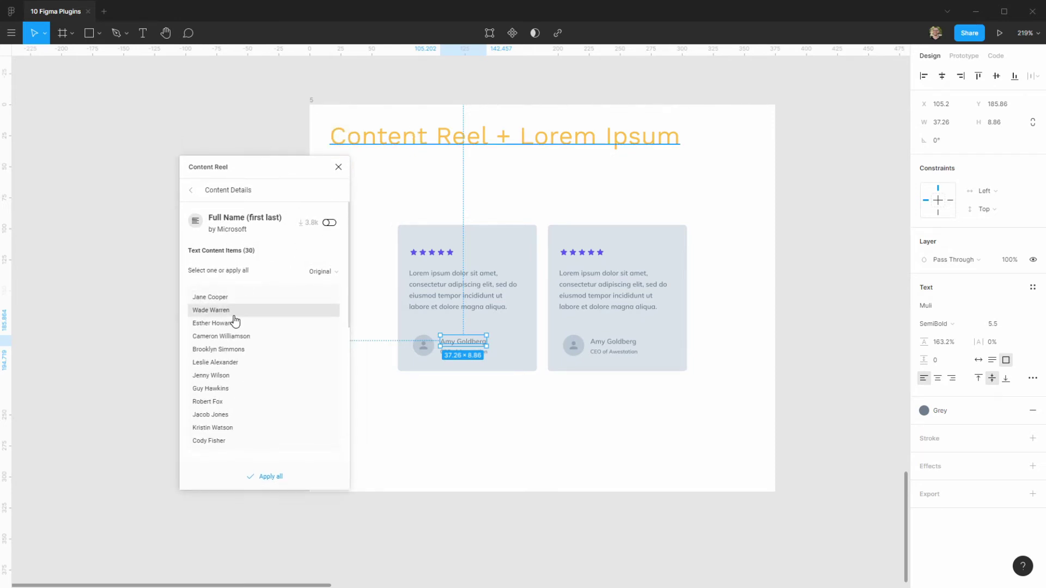
scroll(248, 327, "down", 3)
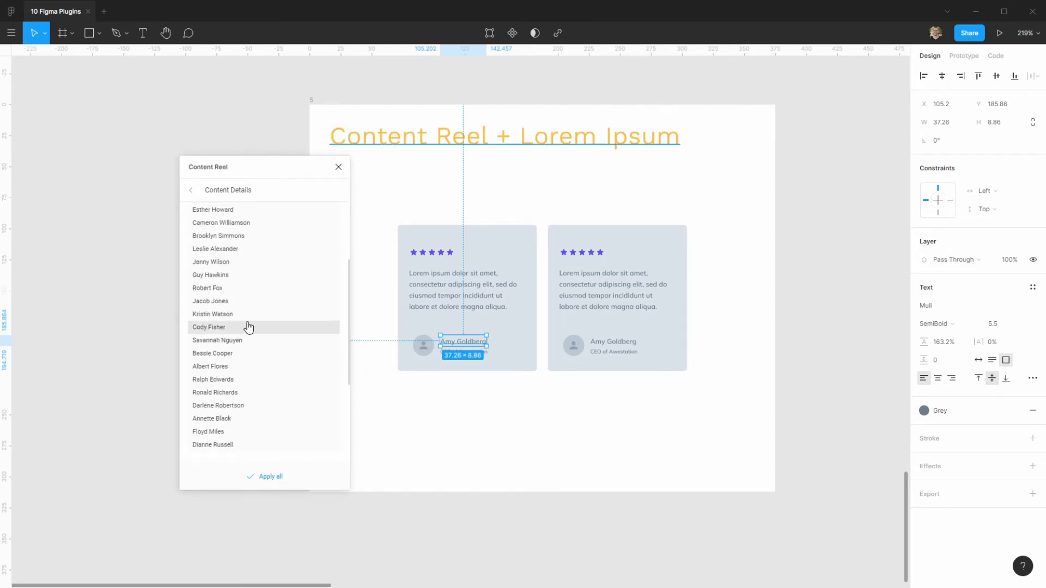
left_click(208, 288)
left_click(605, 347)
double_click(609, 343)
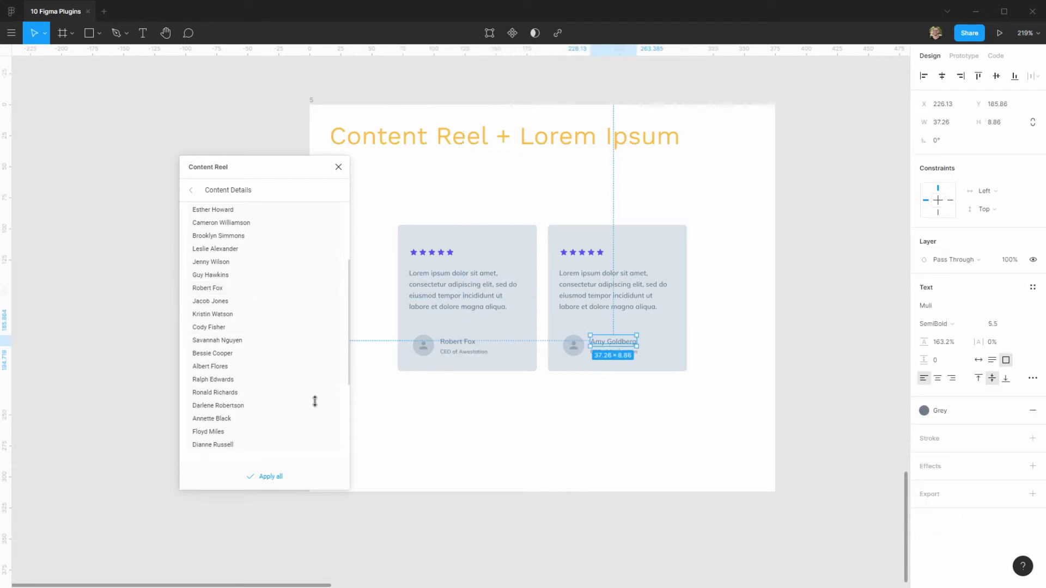
left_click(214, 366)
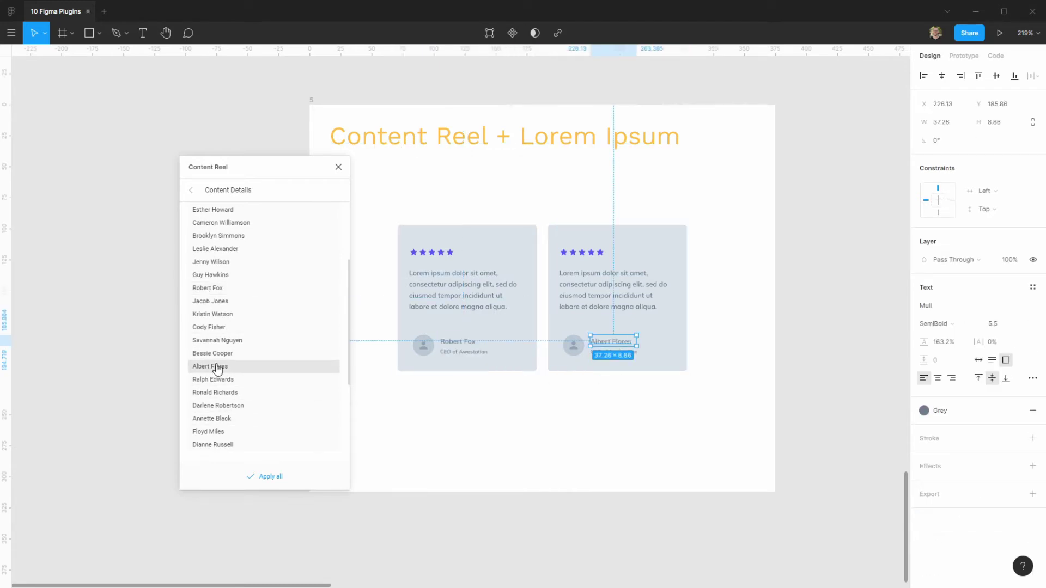
Try Lorem Ipsum (short) on the left paragraph, close Content Reel, and undo the change.
left_click(191, 190)
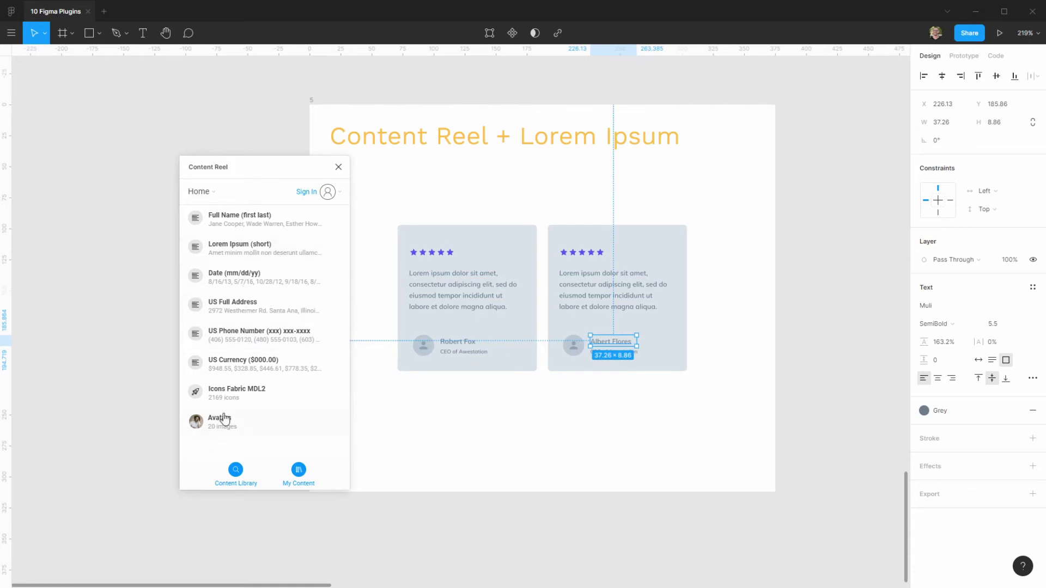
left_click(261, 249)
left_click(446, 287)
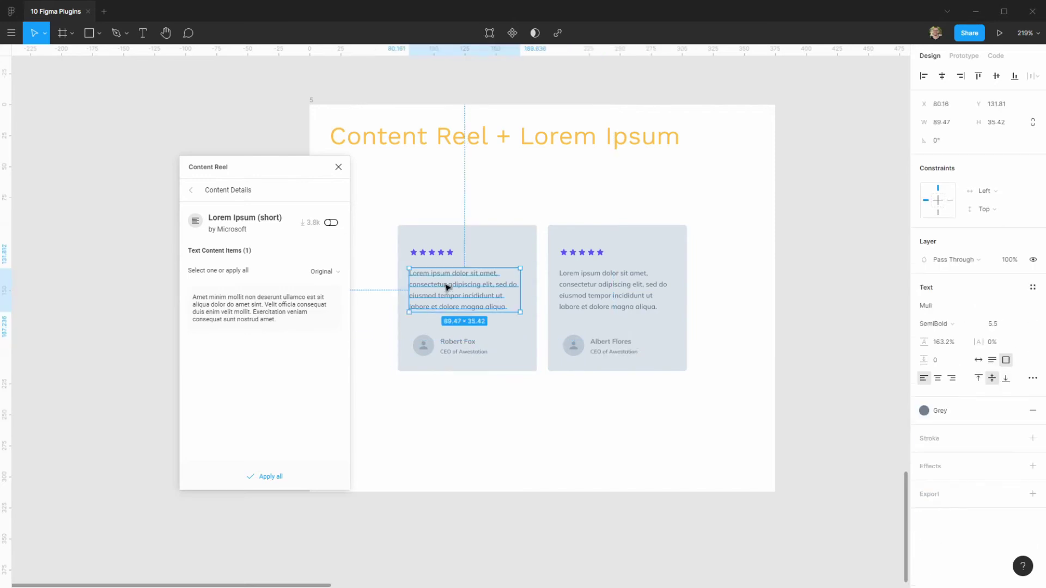
left_click(282, 321)
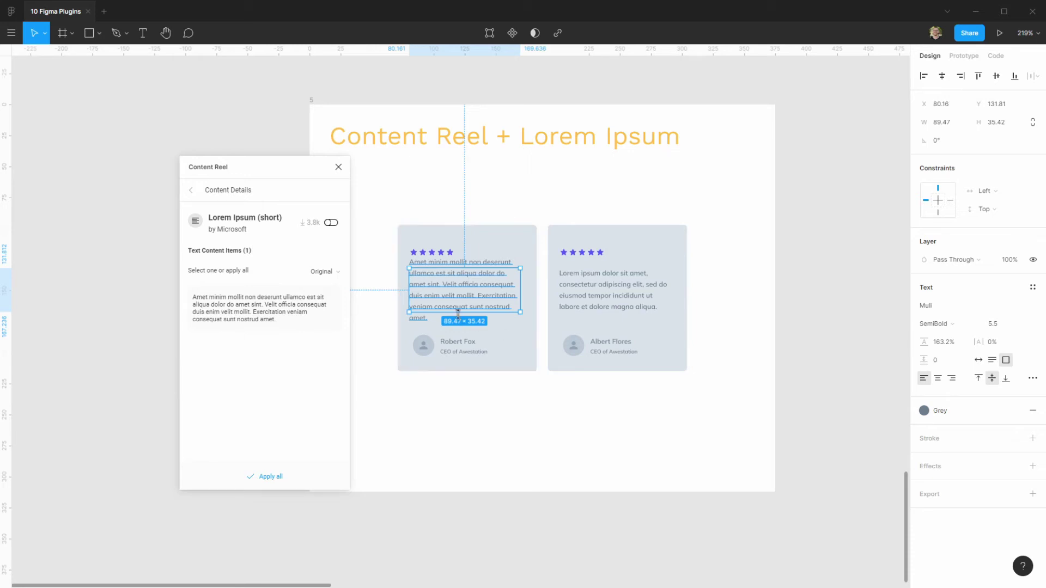
left_click(342, 170)
key("ctrl+z")
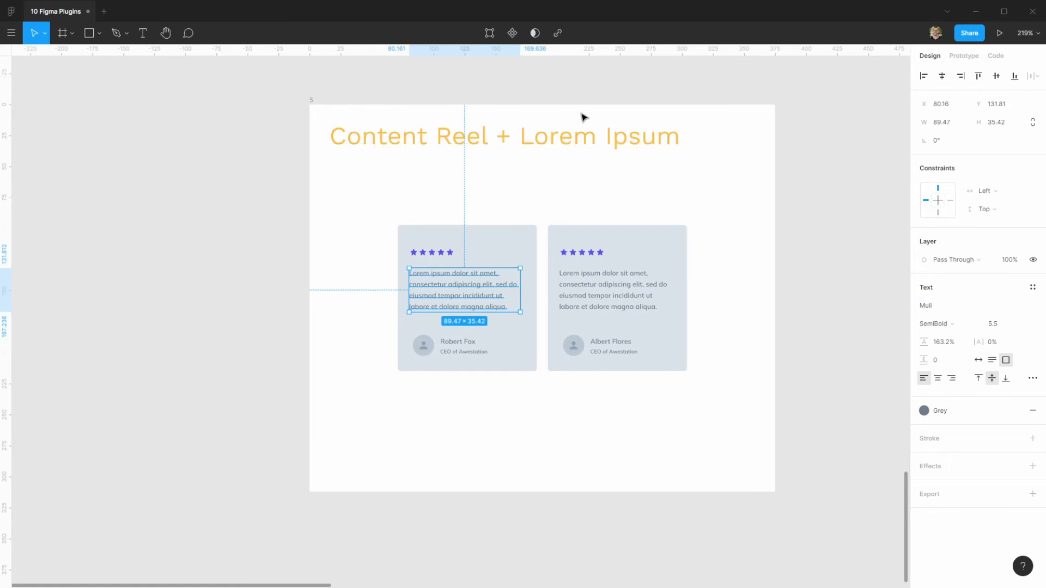
Use the Lorem ipsum plugin to fill the right testimonial card's paragraph with 18 new words.
left_click(11, 33)
mouse_move(38, 191)
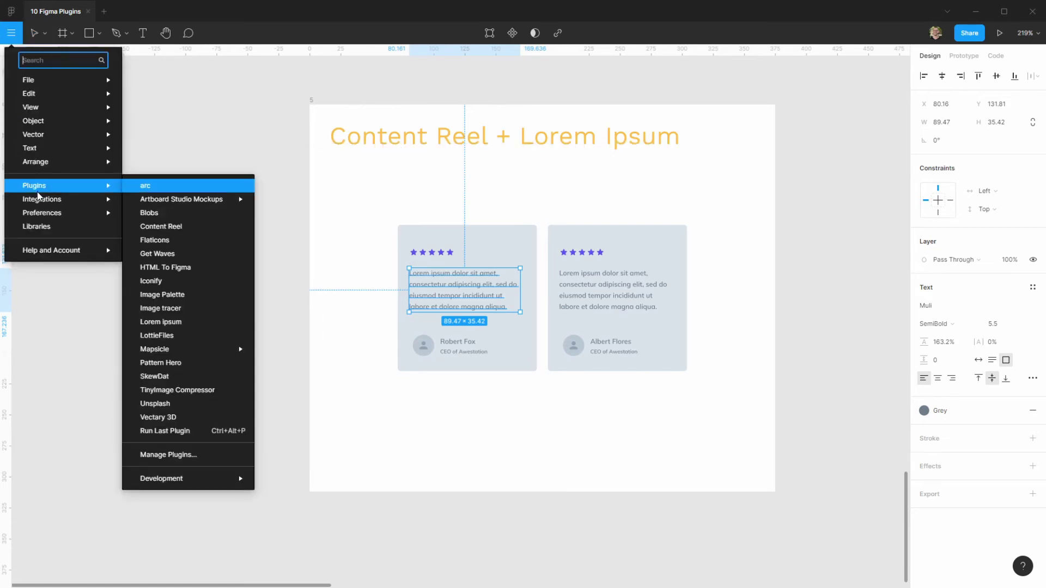
left_click(176, 323)
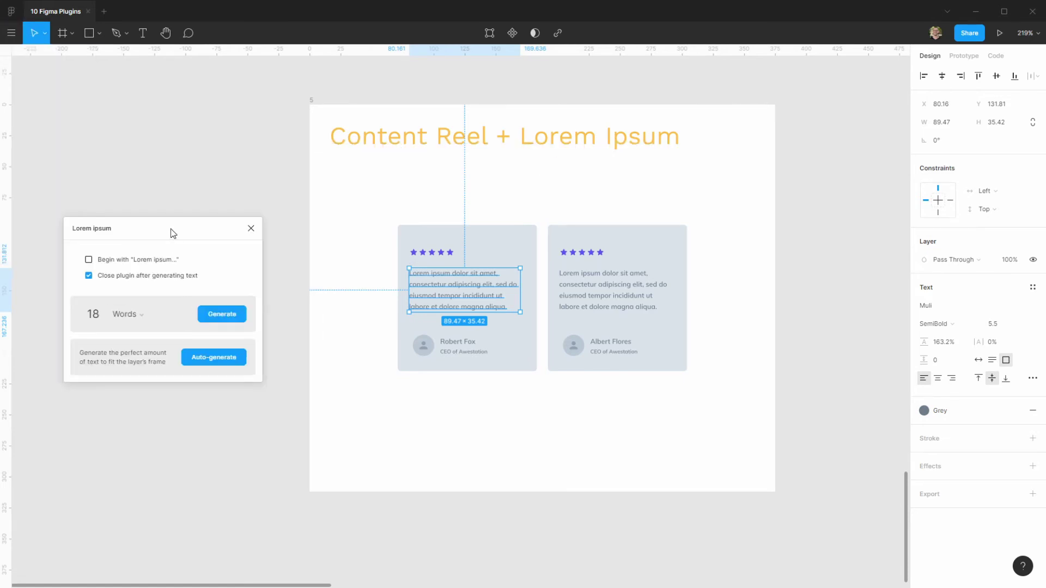
left_click_drag(173, 233, 291, 211)
double_click(583, 296)
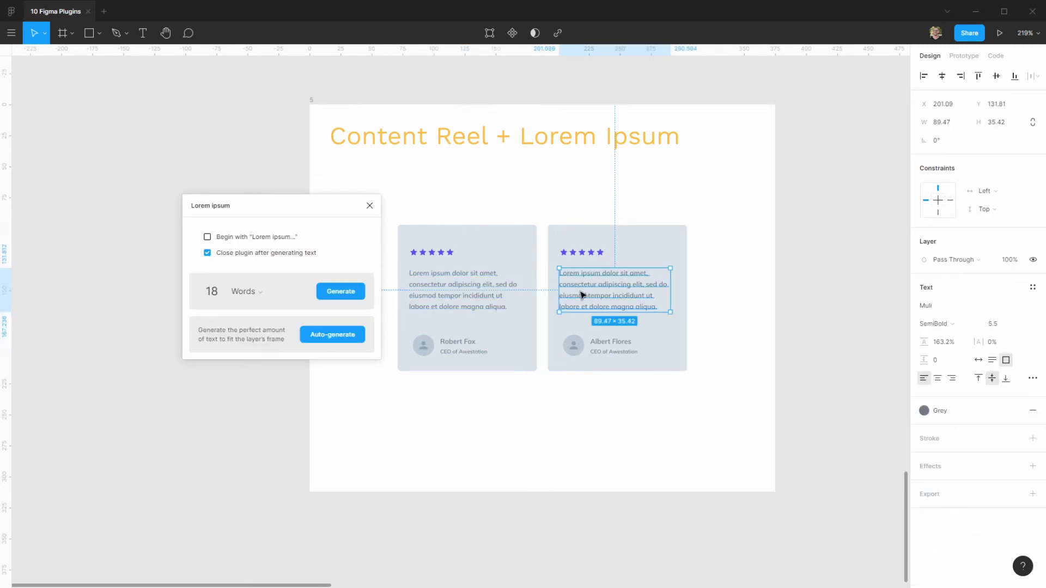
left_click(261, 298)
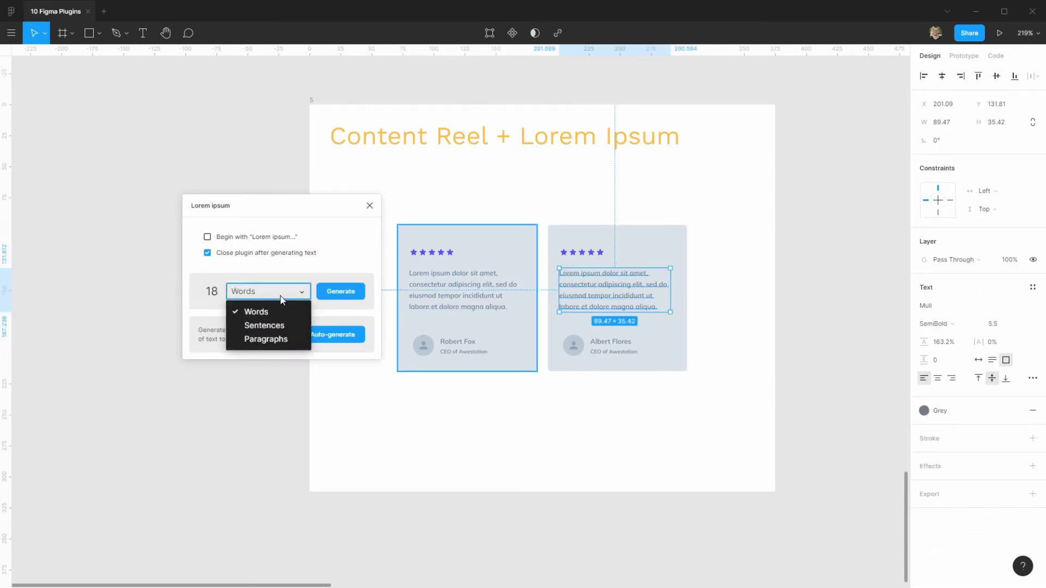
left_click(281, 297)
left_click(349, 293)
left_click(432, 288)
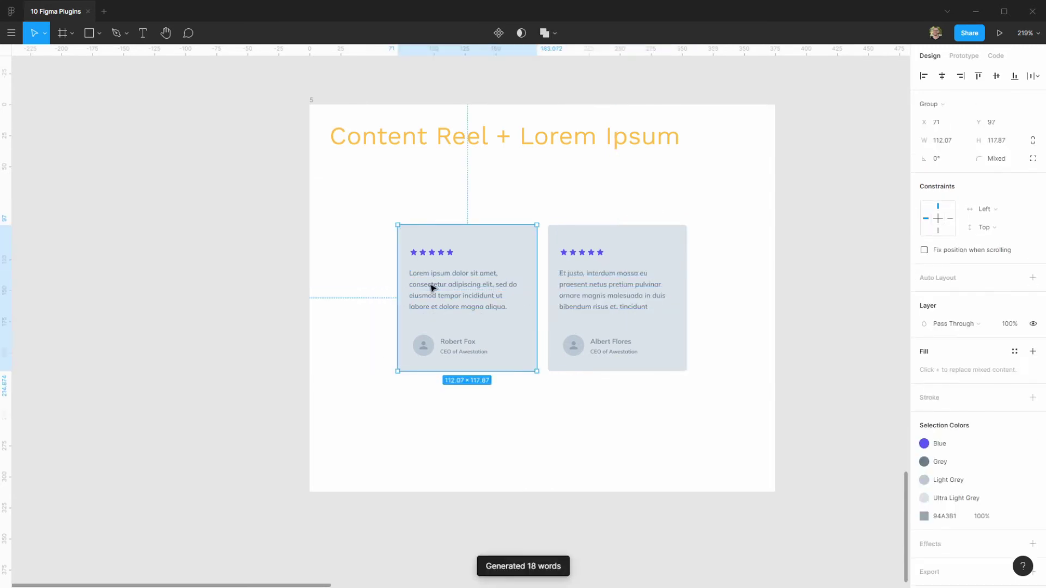
left_click(620, 289)
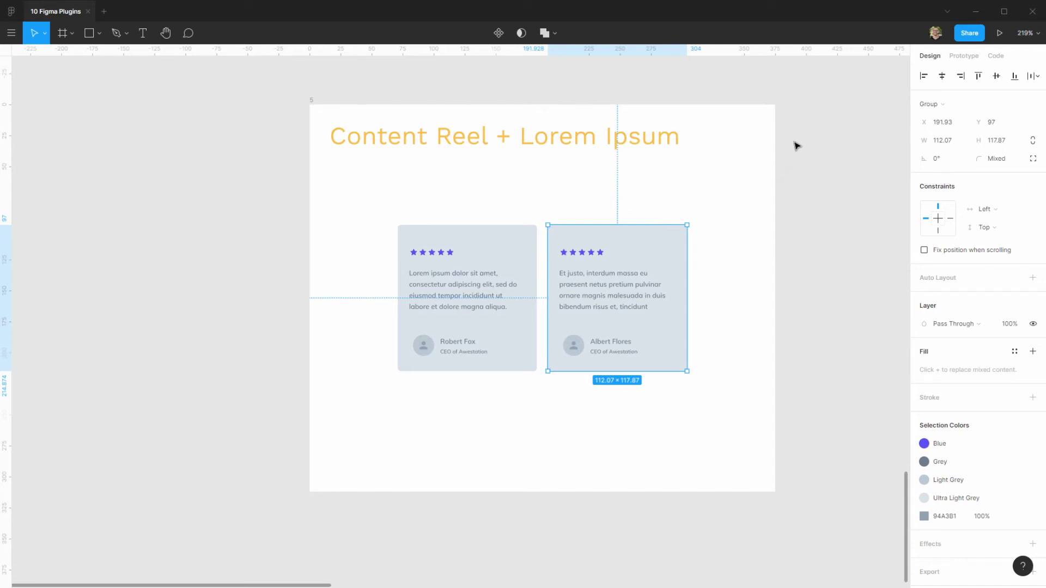
Find and select the squiggle tile frame inside the Pattern Hero frame.
scroll(796, 145, "up", 5)
scroll(751, 196, "right", 5)
scroll(592, 511, "up", 5)
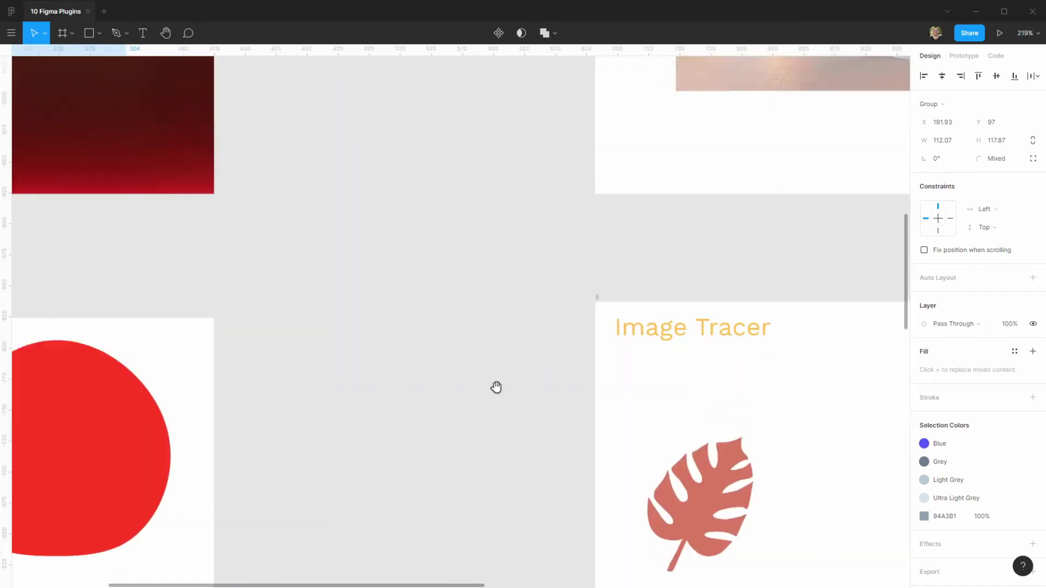
scroll(496, 387, "right", 5)
scroll(496, 387, "up", 15)
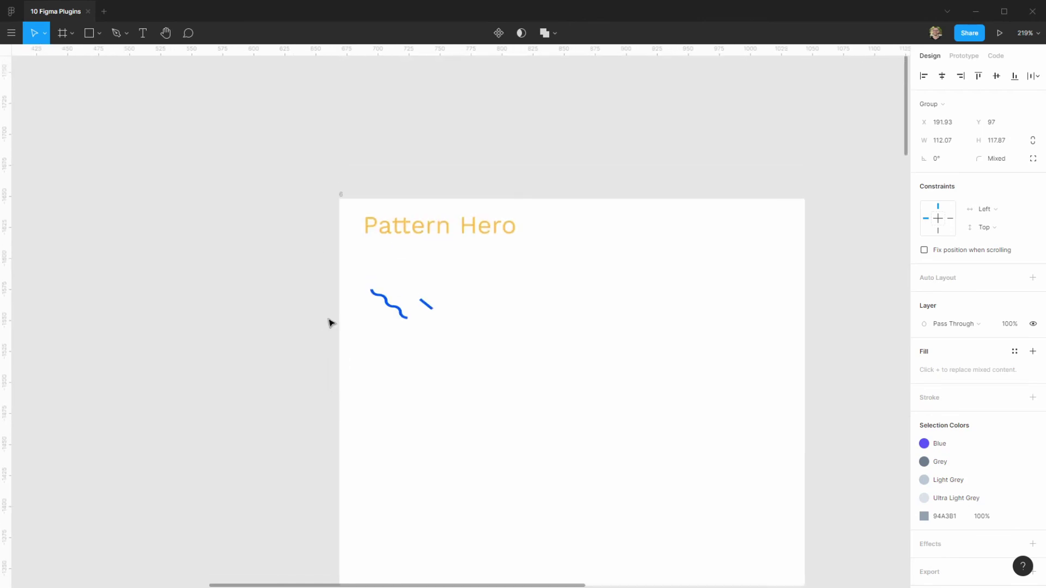
scroll(325, 267, "down", 2)
scroll(350, 294, "right", 2)
left_click(353, 229)
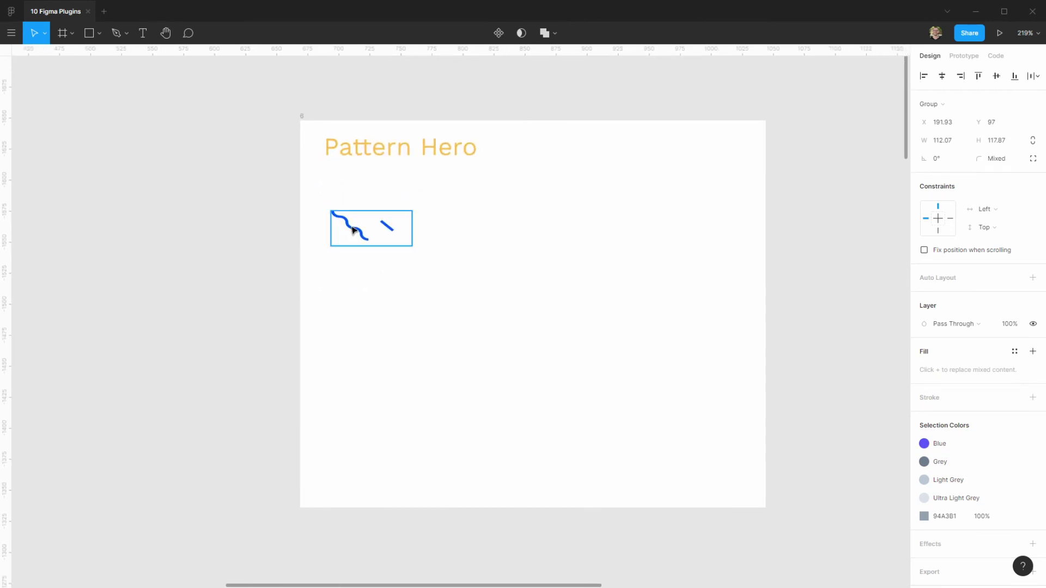
left_click(357, 224)
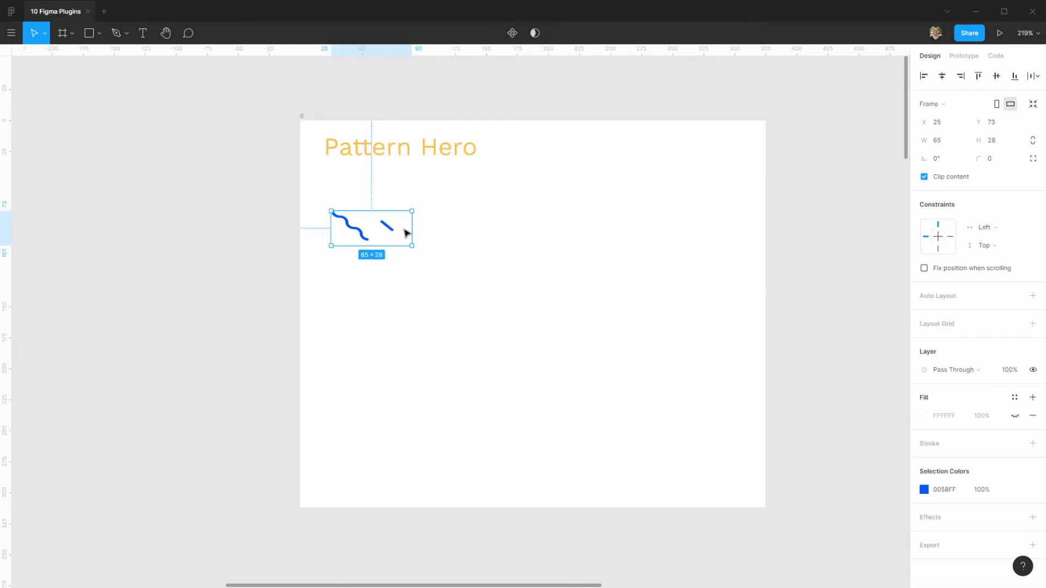
left_click(422, 285)
left_click(361, 233)
Trial-duplicate the squiggle tile sideways and downward, then undo back to one 65×28 tile.
left_click_drag(383, 231, 461, 228)
left_click_drag(519, 287, 570, 230)
left_click(576, 311)
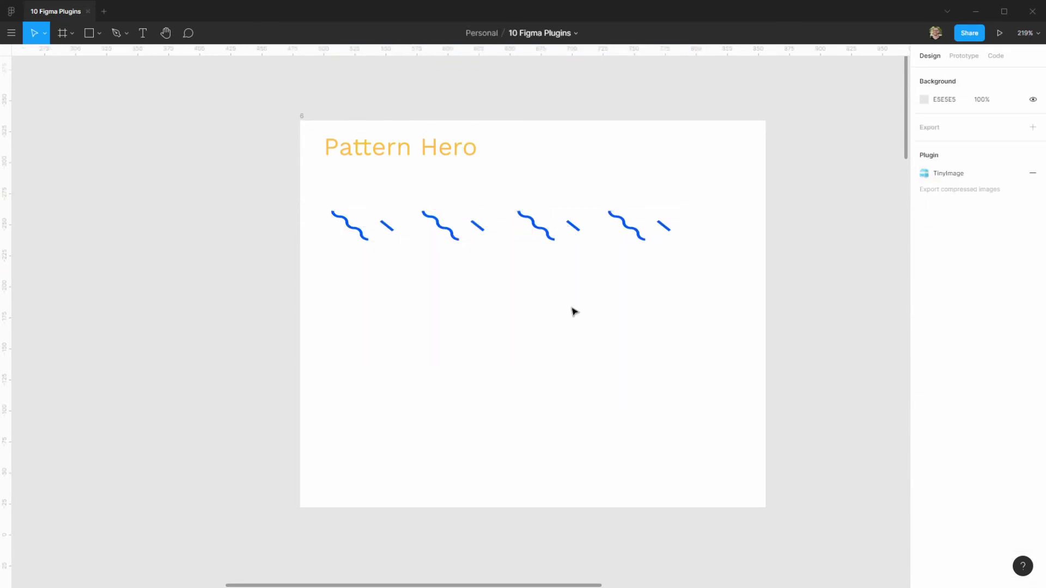
left_click_drag(708, 315, 330, 186)
left_click_drag(558, 231, 561, 277)
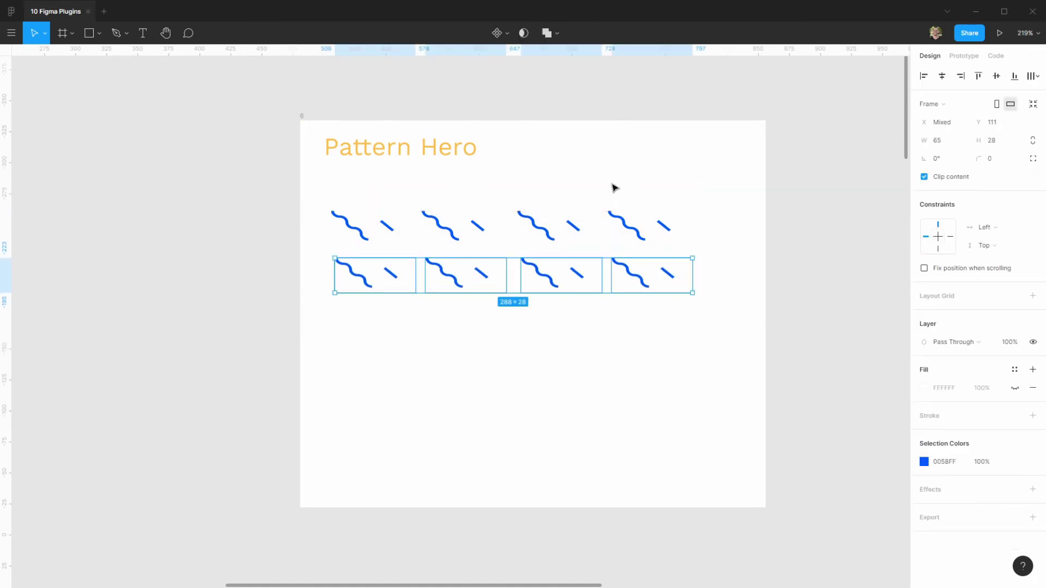
key("ctrl+z")
key("ctrl+z")
key("ctrl+z")
key("ctrl+z")
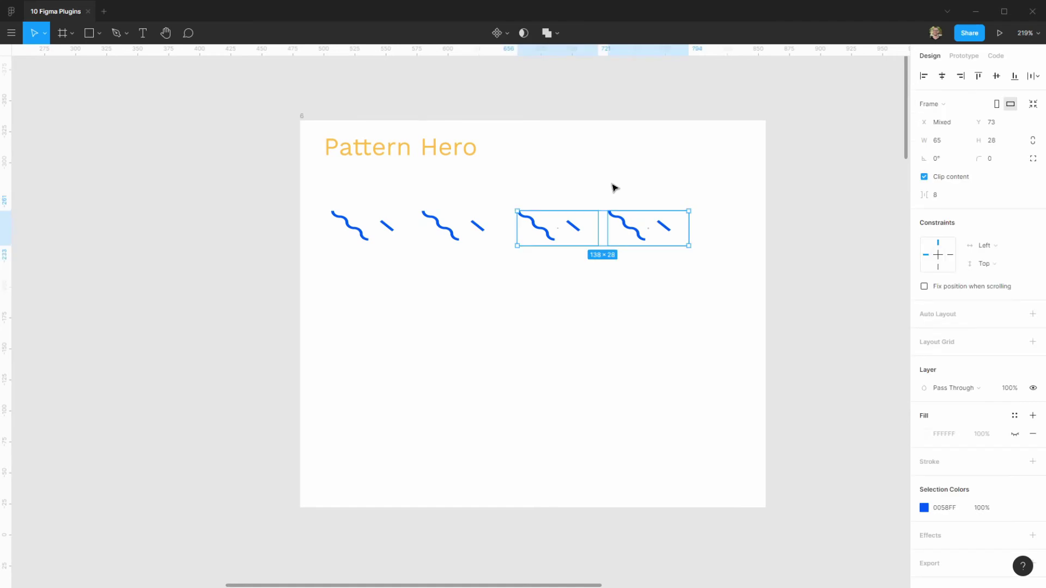
key("ctrl+z")
key("ctrl+z")
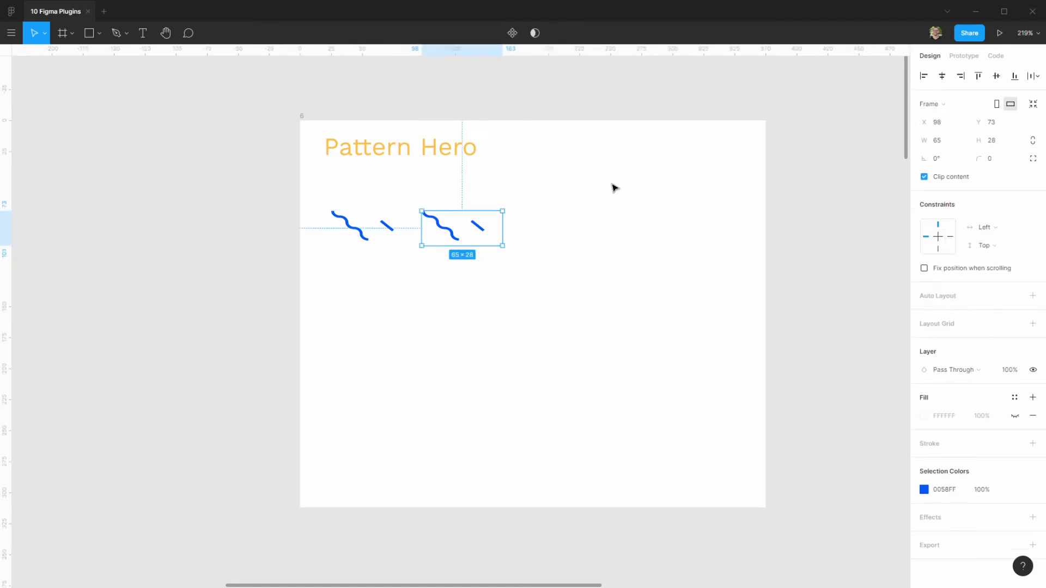
Run the Pattern Hero plugin on the squiggle tile and create a first trial pattern.
left_click(10, 34)
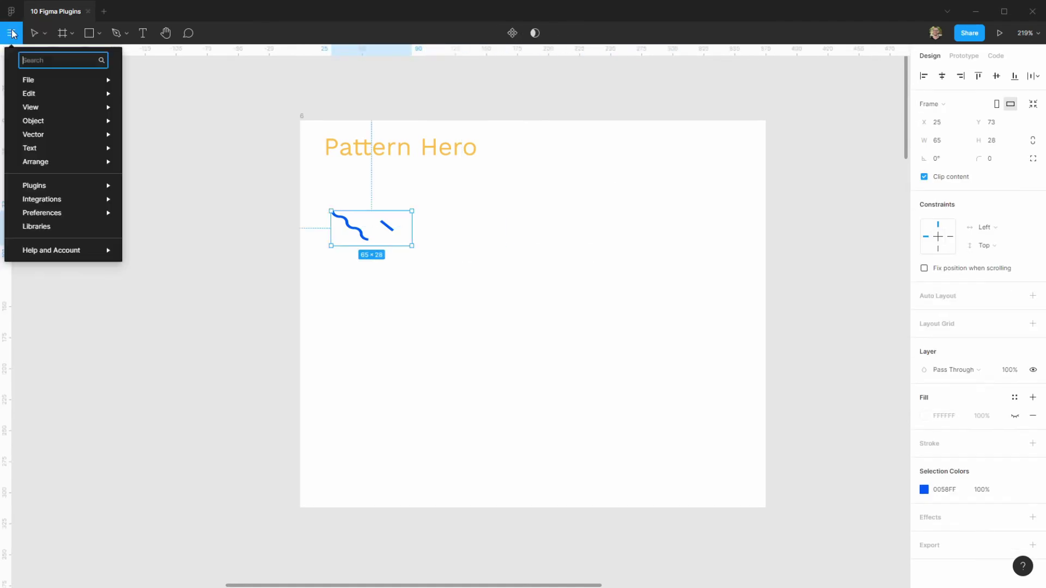
mouse_move(30, 164)
mouse_move(44, 189)
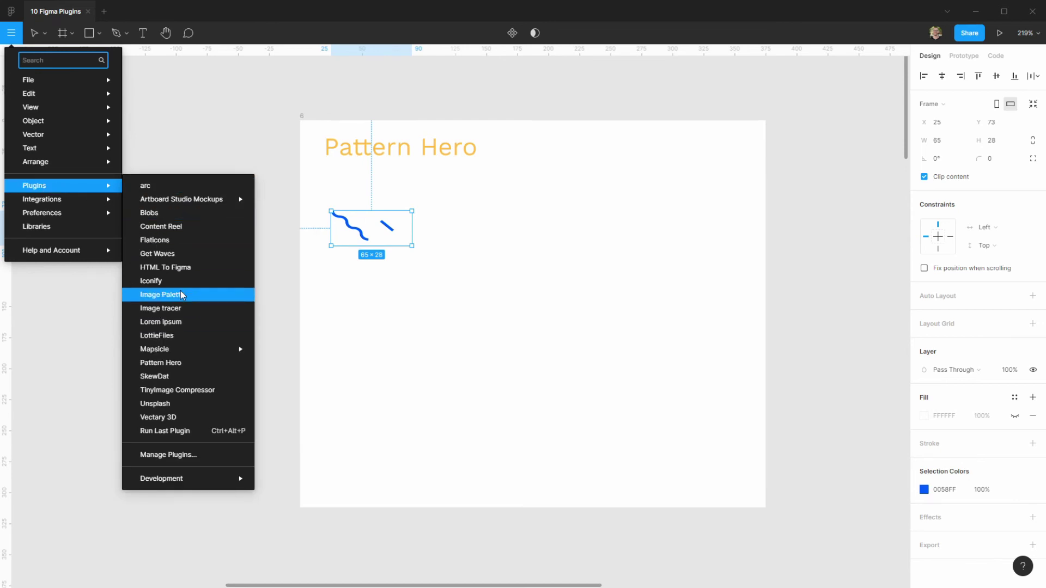
left_click(175, 362)
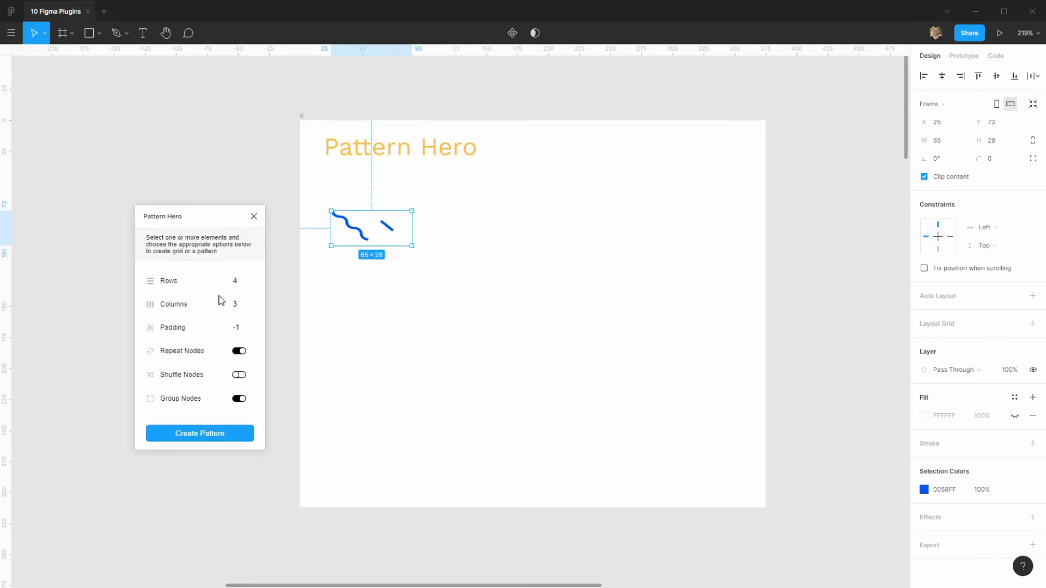
double_click(239, 283)
key("Tab")
double_click(247, 325)
left_click(210, 438)
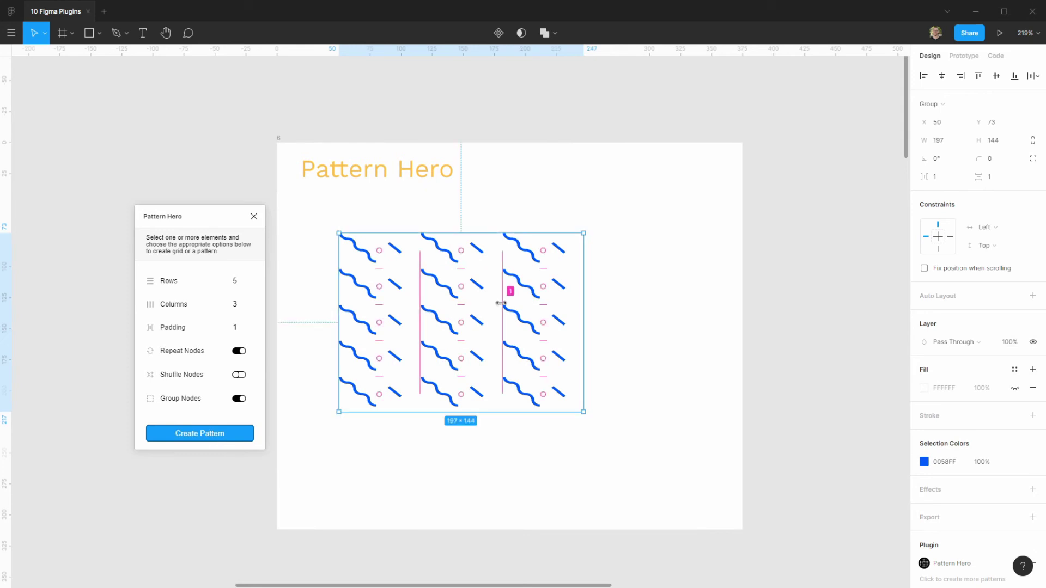
Set rows to 10, generate the 10×10 squiggle pattern, and close Pattern Hero.
double_click(229, 280)
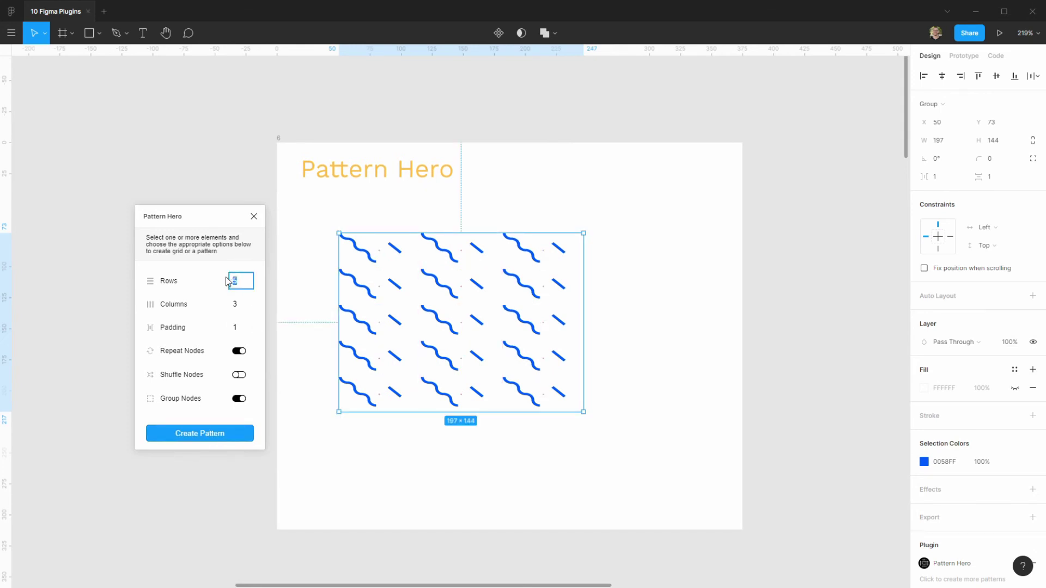
type("10")
key("Tab")
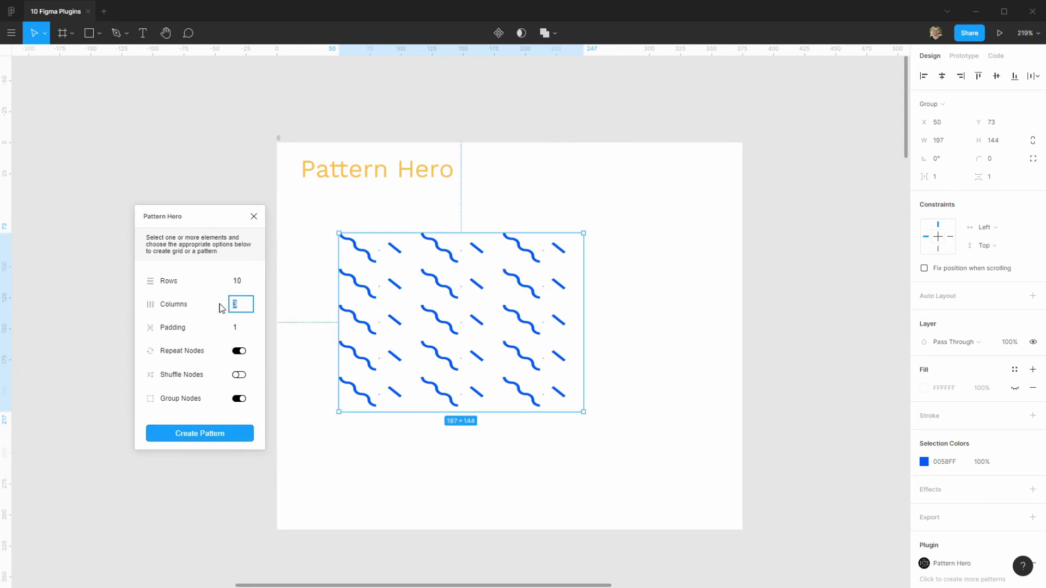
left_click(228, 432)
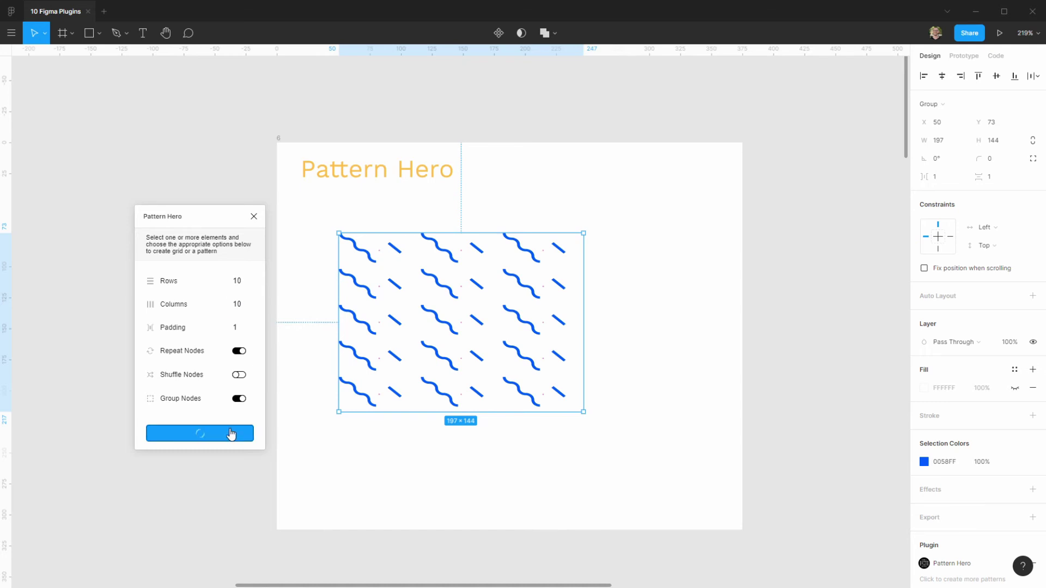
left_click_drag(306, 124, 334, 234)
left_click(254, 217)
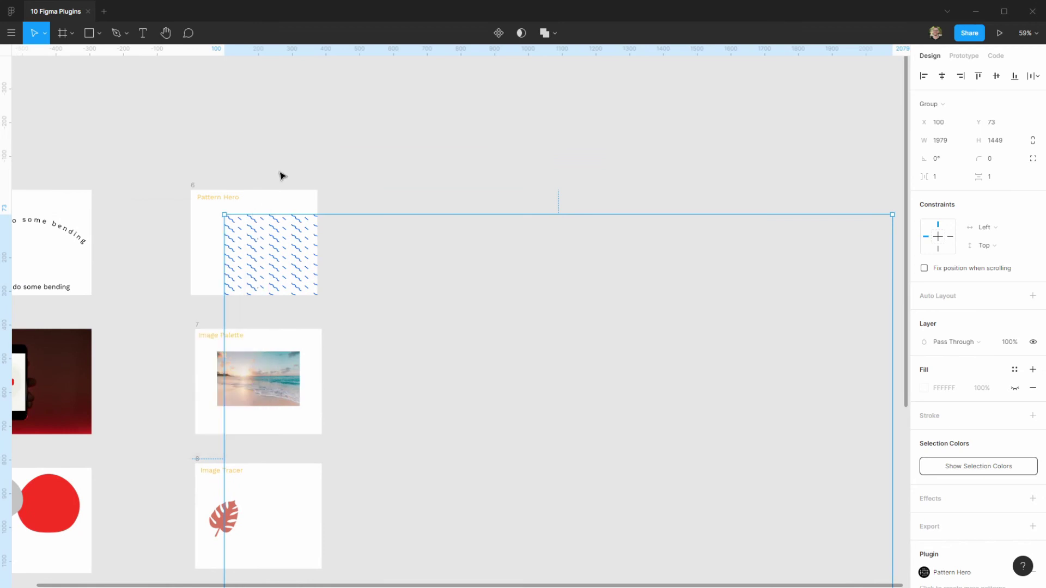
Deselect and pan around to review the tiled pattern filling the Pattern Hero frame.
scroll(280, 175, "left", 5)
scroll(430, 322, "up", 3)
left_click(430, 322)
scroll(518, 300, "up", 5)
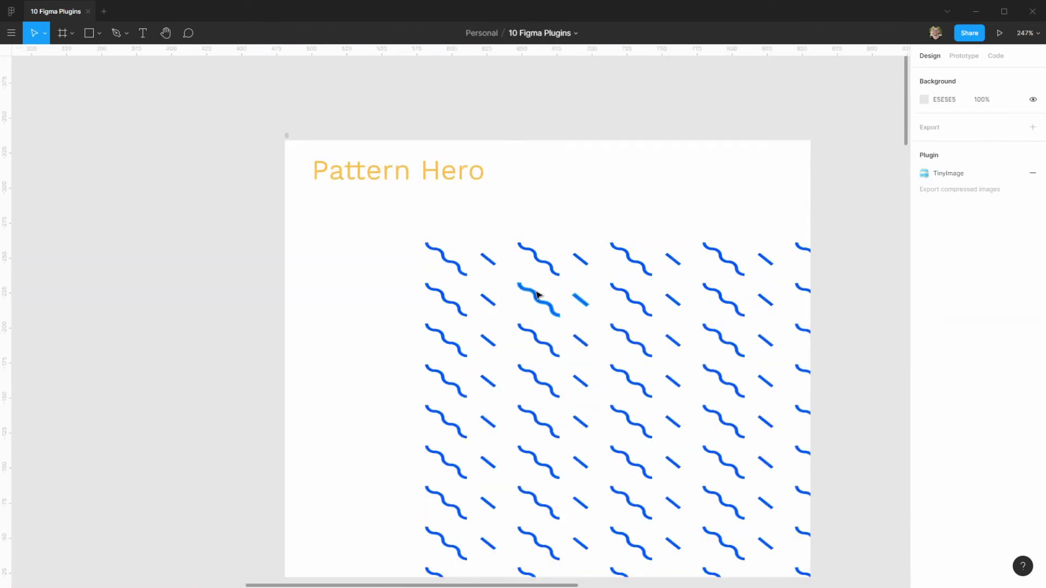
left_click_drag(532, 203, 527, 116)
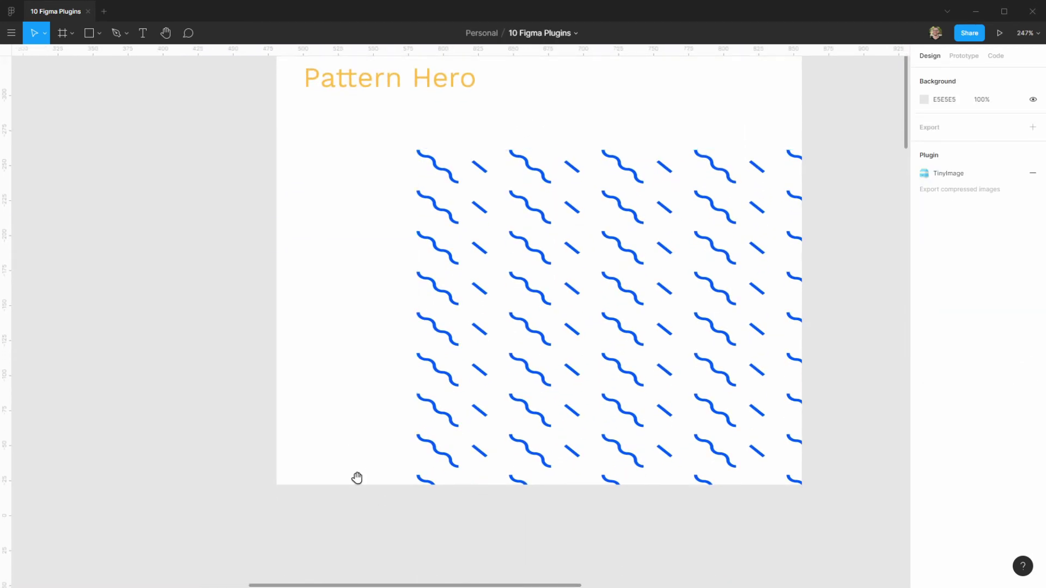
left_click_drag(358, 478, 371, 498)
scroll(351, 464, "up", 1)
scroll(351, 463, "down", 10)
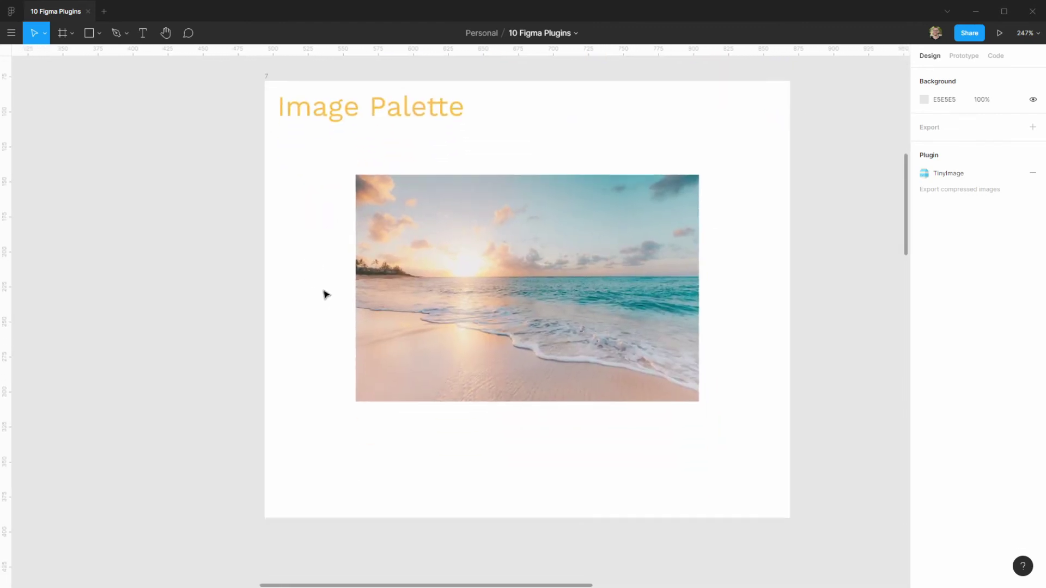
Run Image Palette on the beach photo to add five sampled colour circles beneath it.
mouse_move(325, 295)
left_mouse_down()
mouse_move(345, 280)
mouse_move(341, 310)
mouse_move(338, 280)
left_mouse_up()
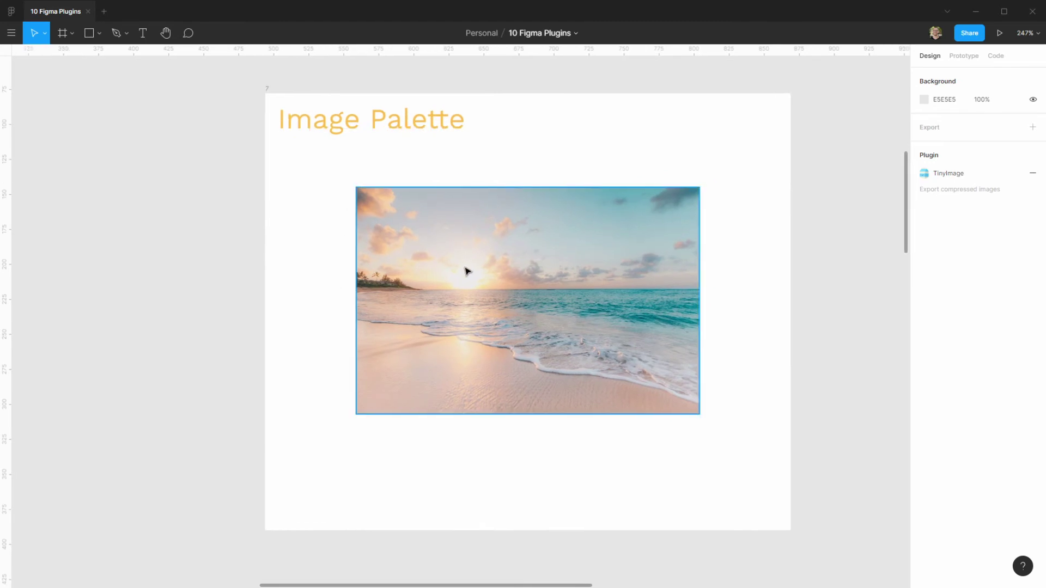
left_click(501, 281)
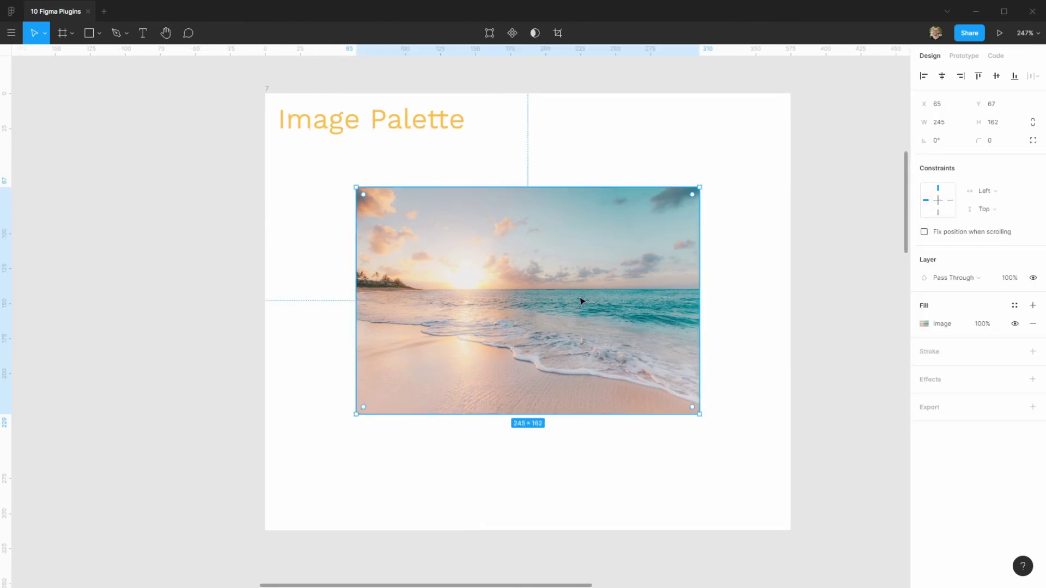
left_click(15, 36)
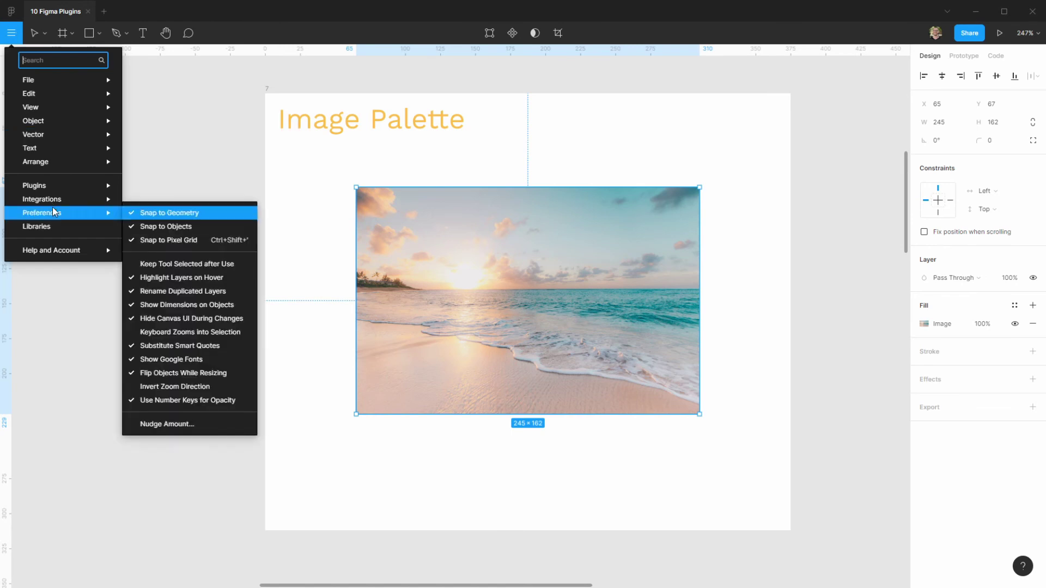
mouse_move(58, 186)
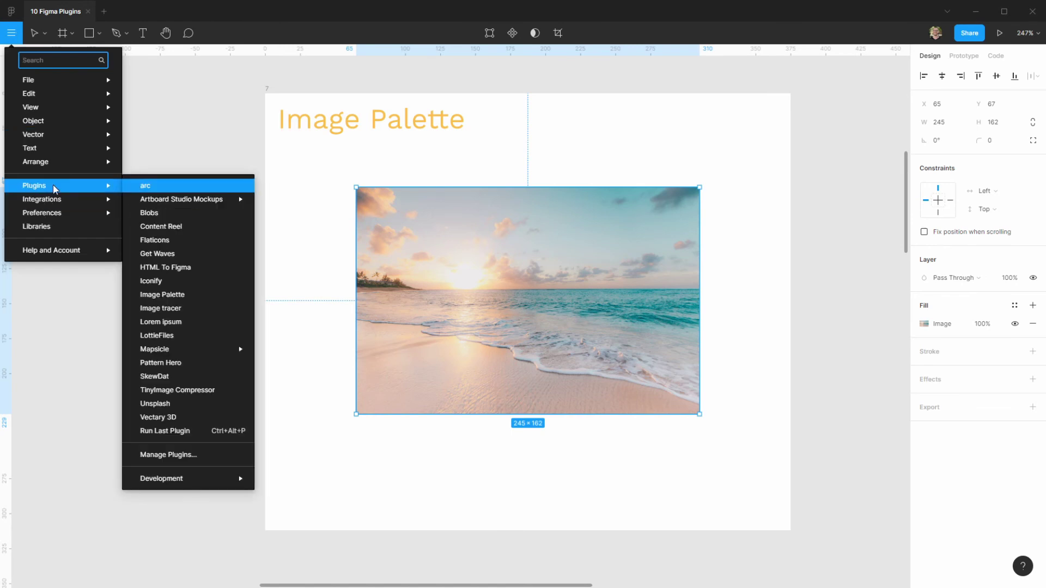
left_click(189, 296)
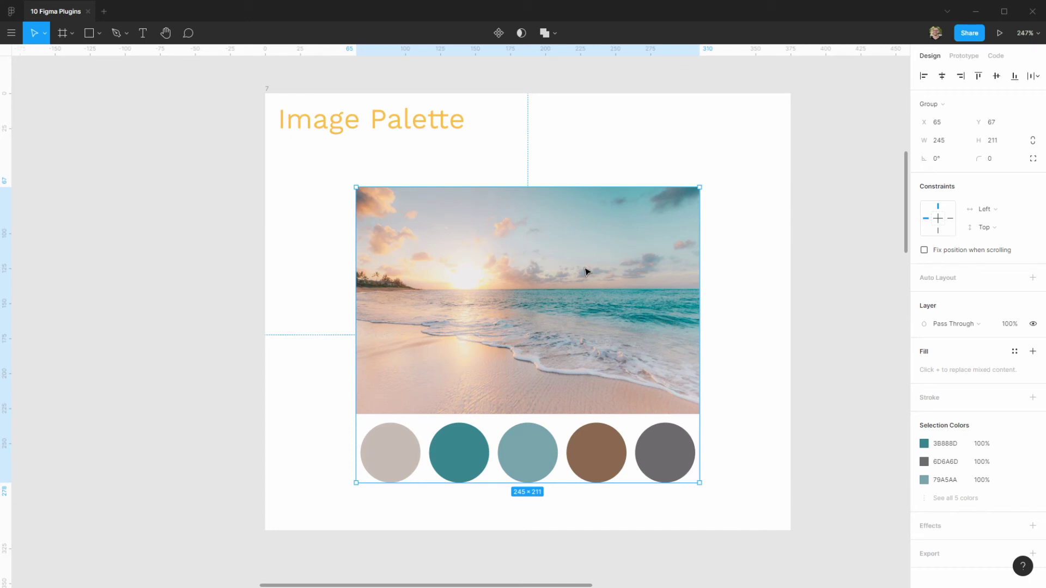
left_click(714, 240)
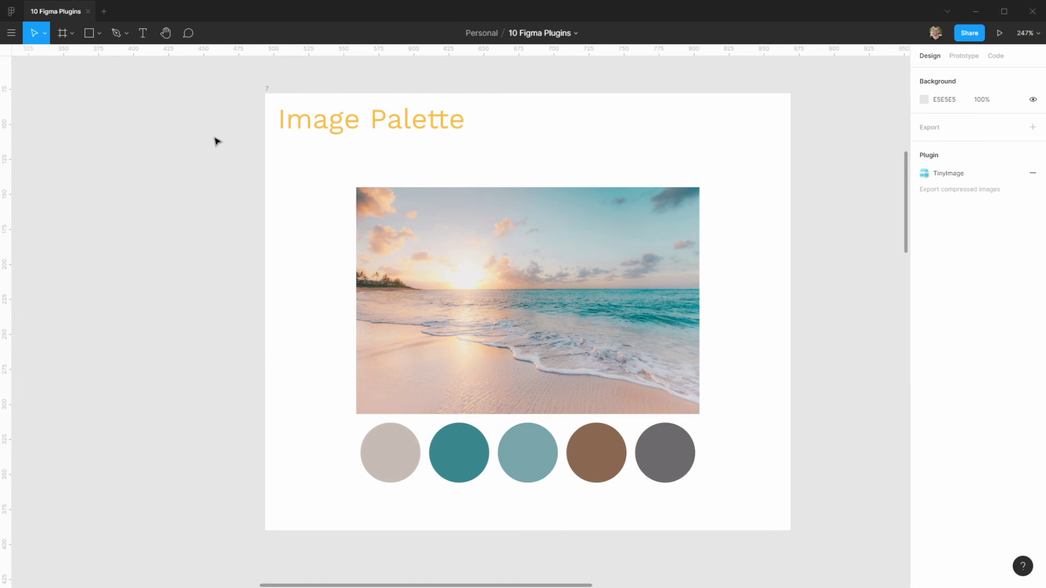
scroll(742, 440, "down", 4)
scroll(747, 443, "up", 4)
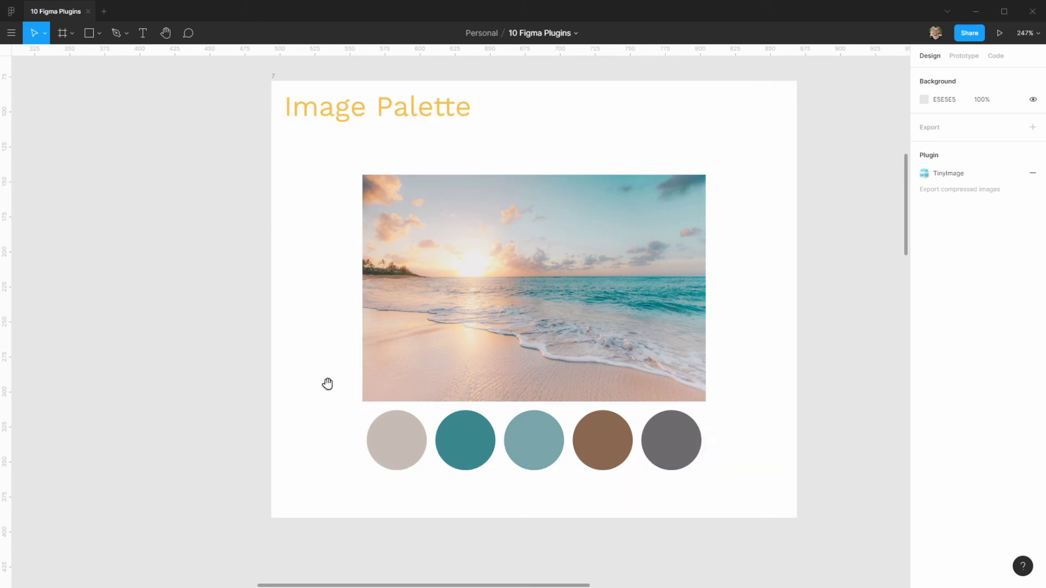
scroll(372, 414, "down", 3)
Move the red leaf image in the Image Tracer frame slightly left to X 30, Y 91.
scroll(372, 414, "down", 10)
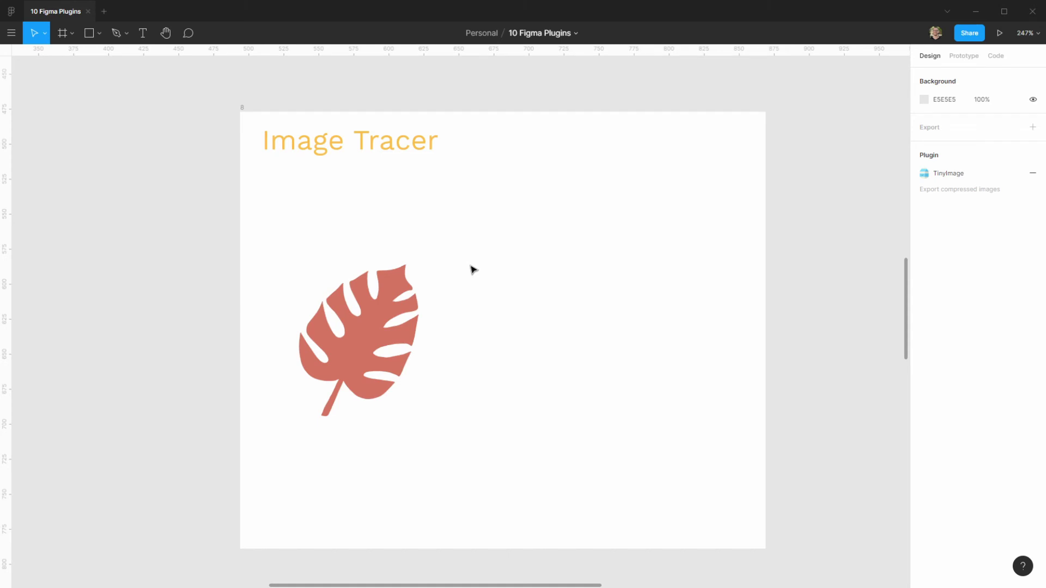
left_click(388, 330)
mouse_move(392, 340)
left_mouse_down()
mouse_move(388, 362)
mouse_move(388, 338)
left_mouse_up()
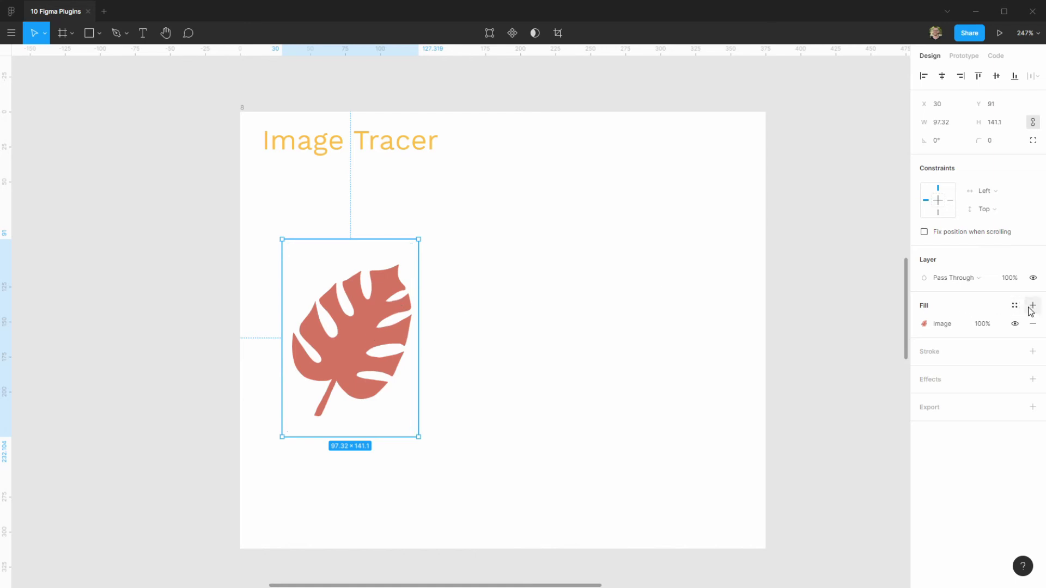
Turn the leaf image fill's Exposure down to minimum so the leaf looks near-black.
left_click(940, 325)
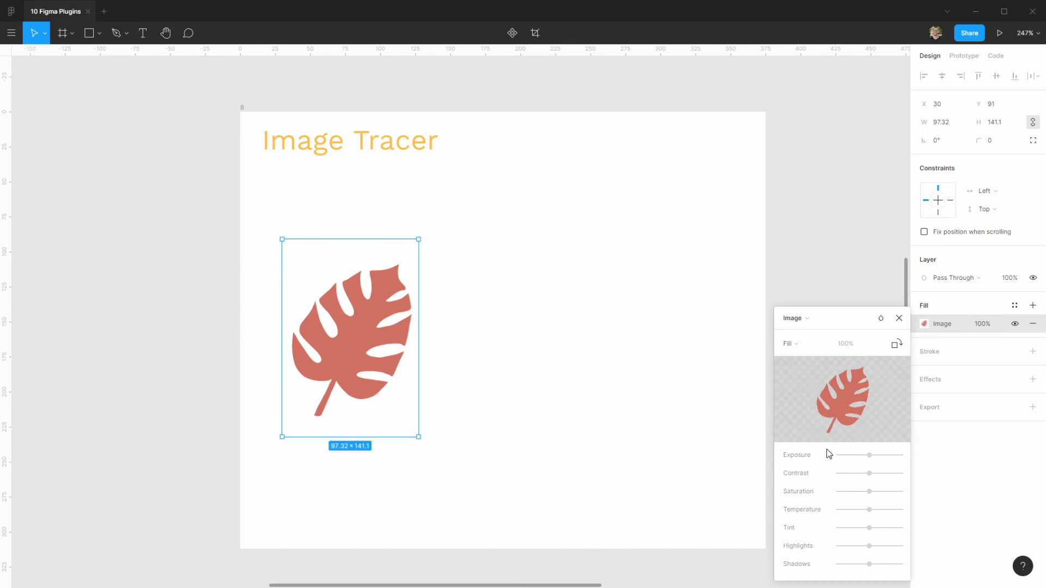
left_click_drag(867, 456, 817, 456)
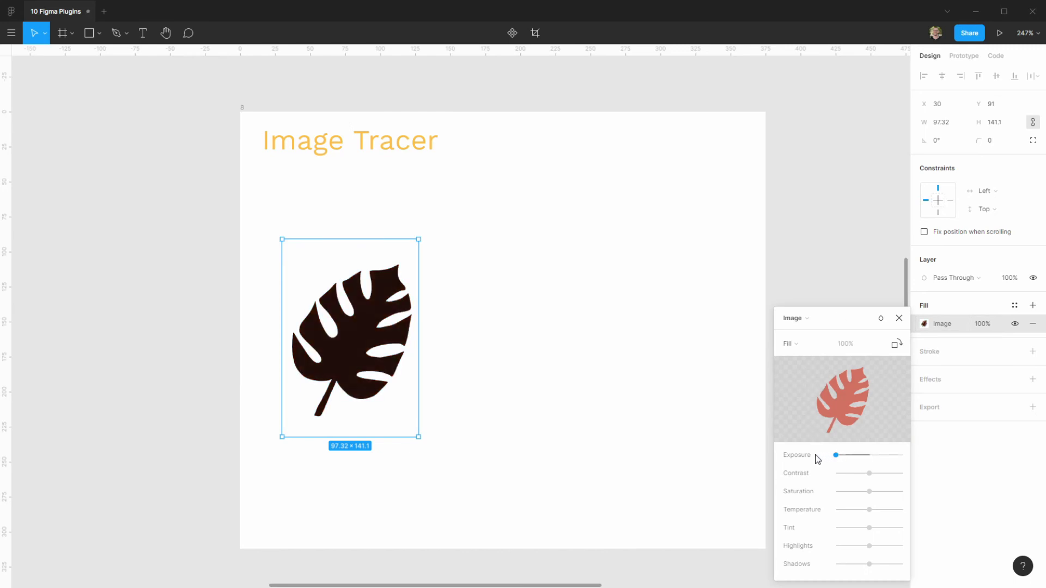
left_click(899, 319)
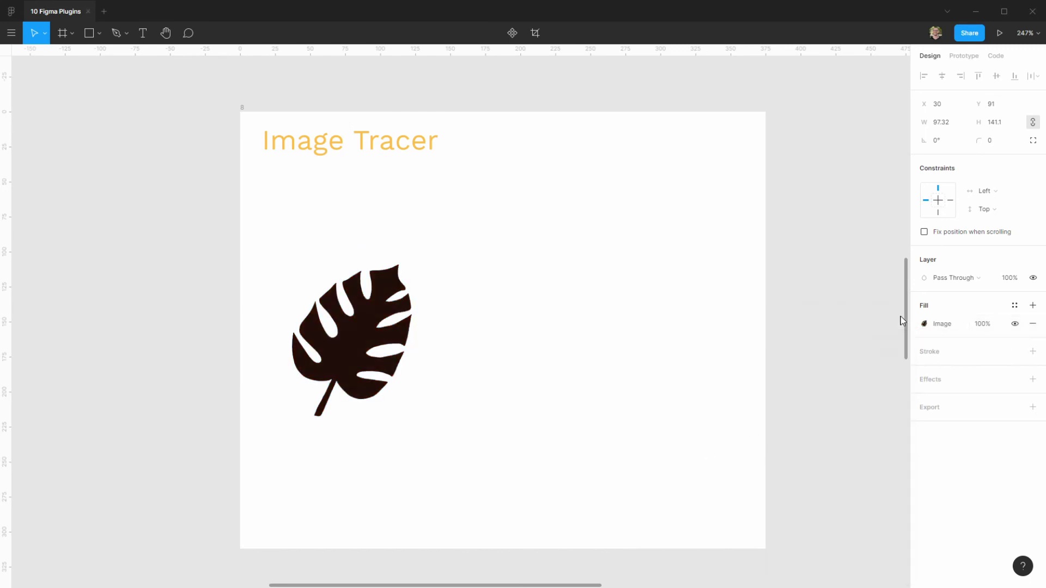
Run Image tracer on the leaf and place the traced vector copy beside the original.
left_click(11, 34)
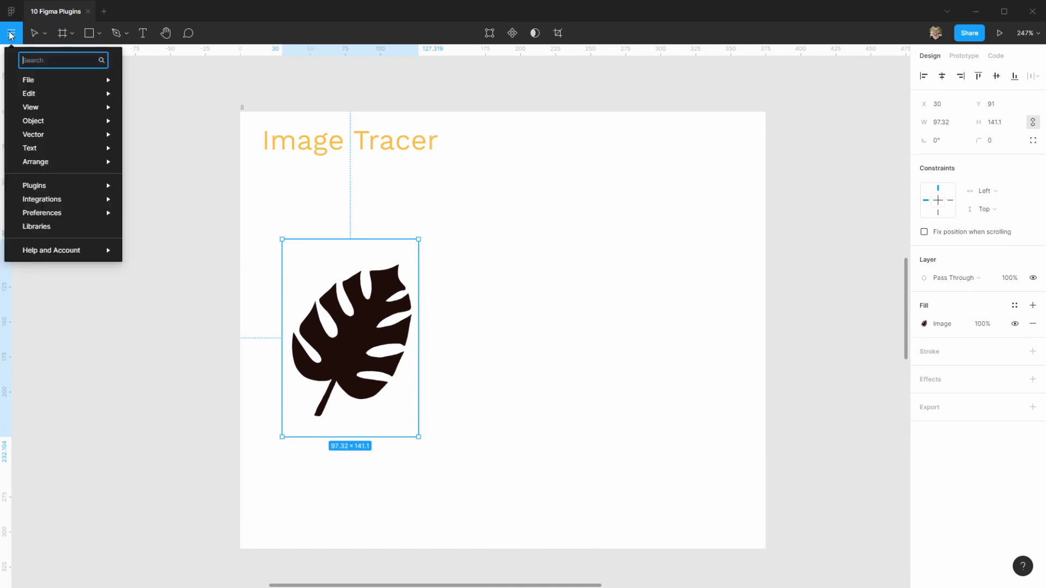
mouse_move(51, 186)
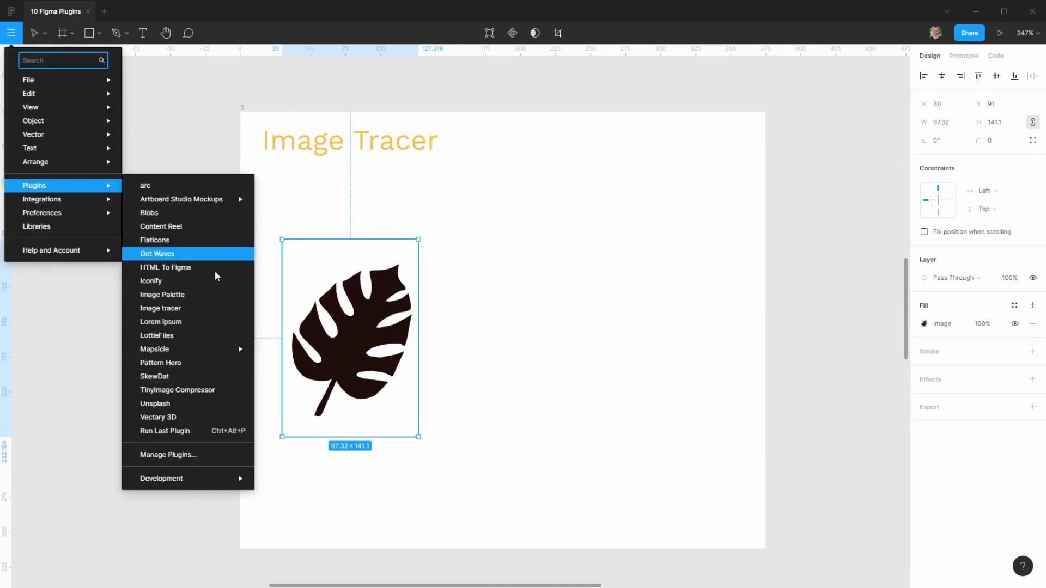
left_click(176, 308)
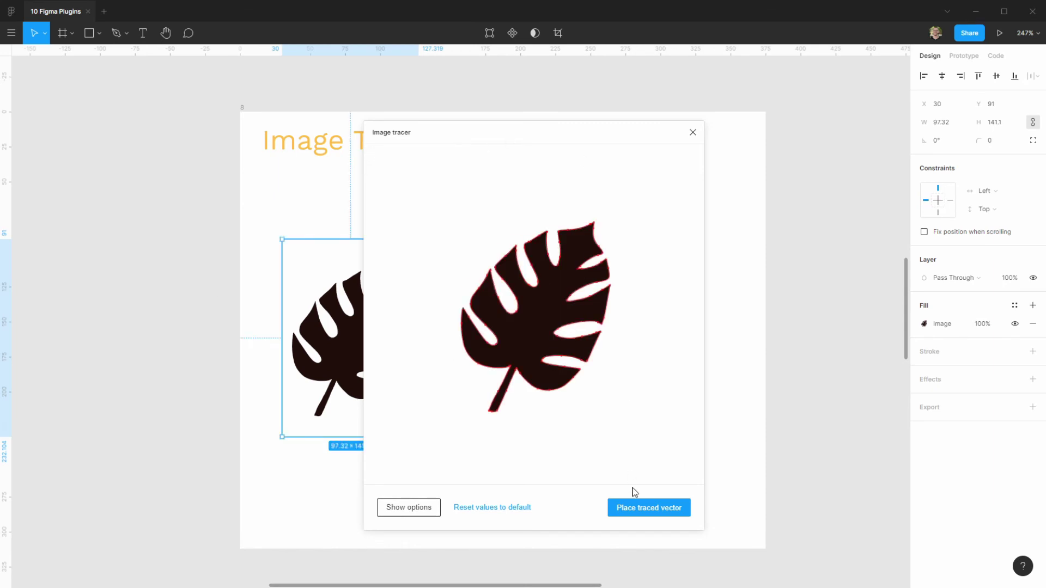
left_click(645, 512)
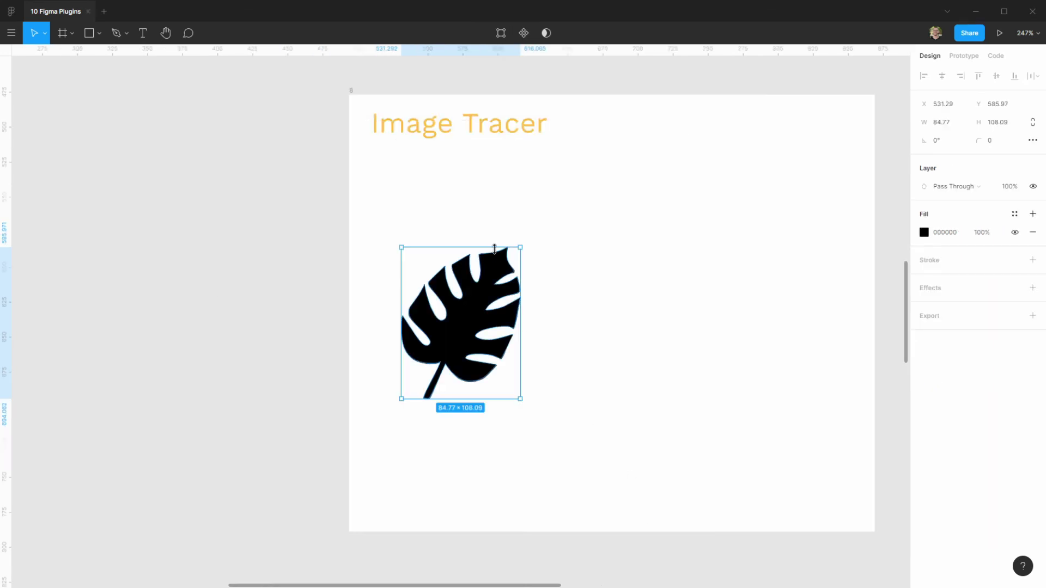
left_click_drag(477, 327, 644, 309)
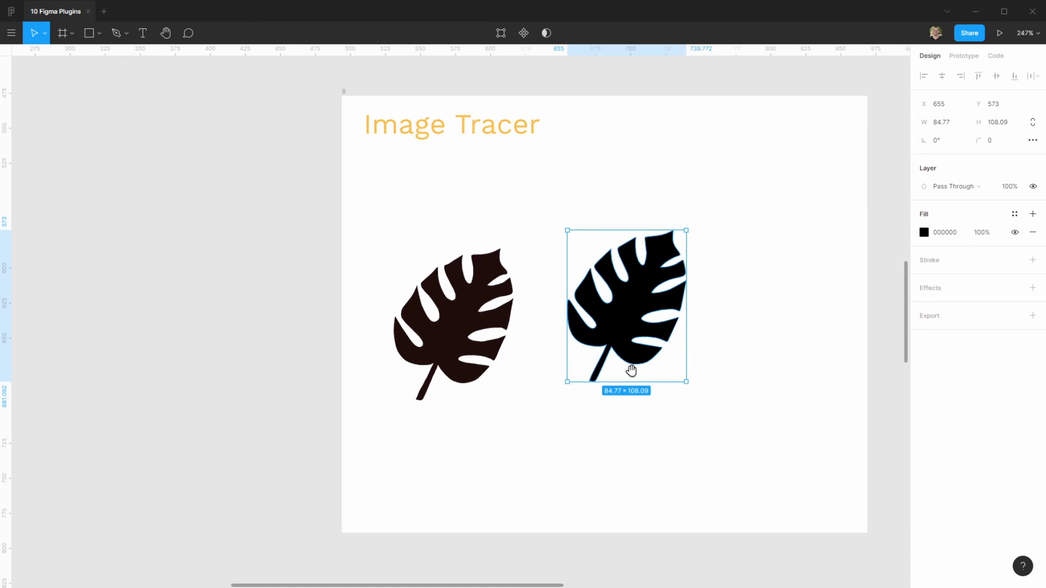
scroll(632, 365, "right", 3)
Change the traced leaf's fill colour to red.
double_click(549, 267)
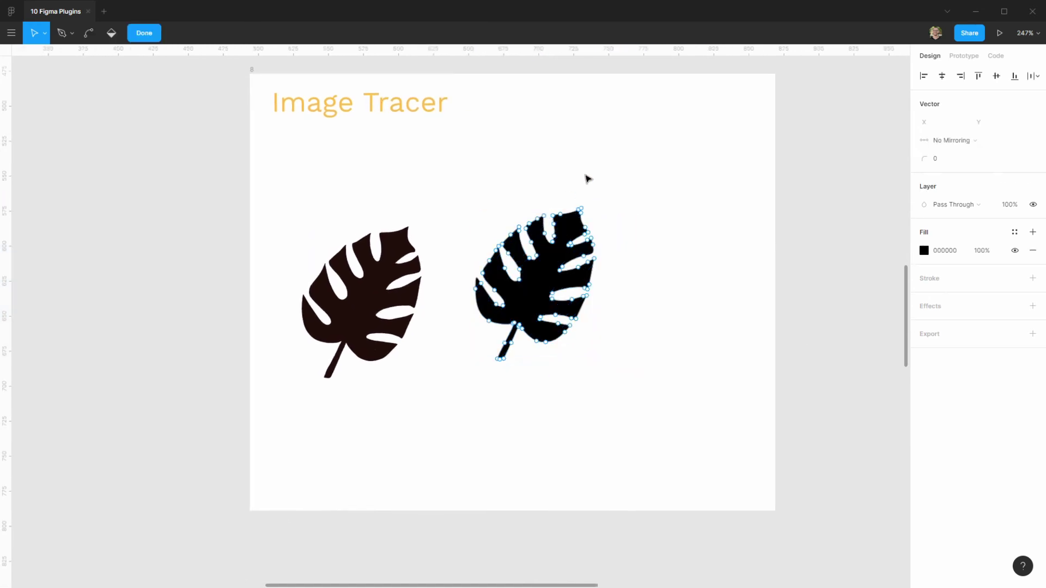
key("Escape")
left_click(925, 233)
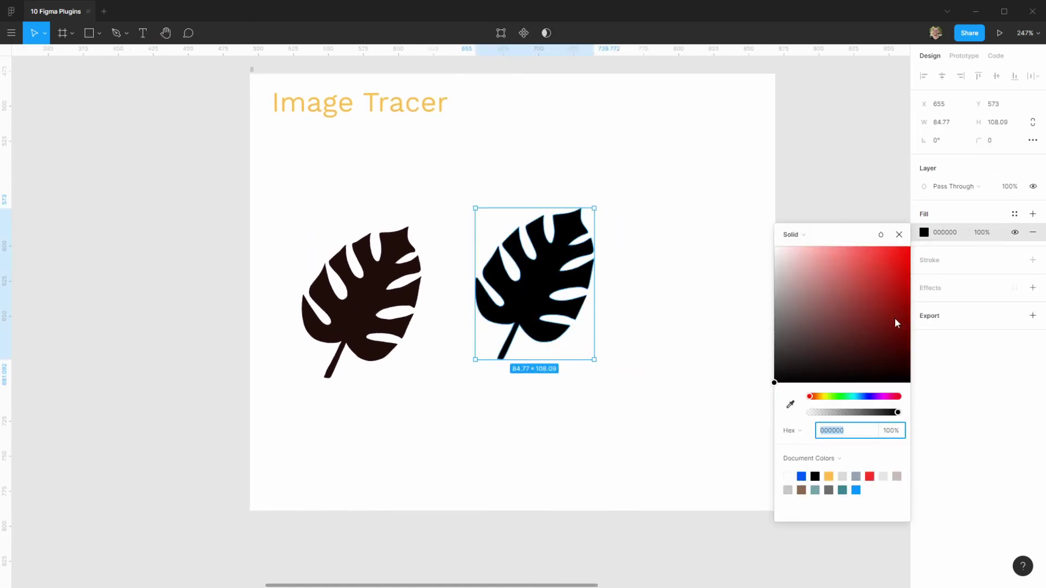
left_click(898, 266)
left_click(899, 235)
Nudge the red leaf slightly right and down, then reframe the view.
left_click(698, 276)
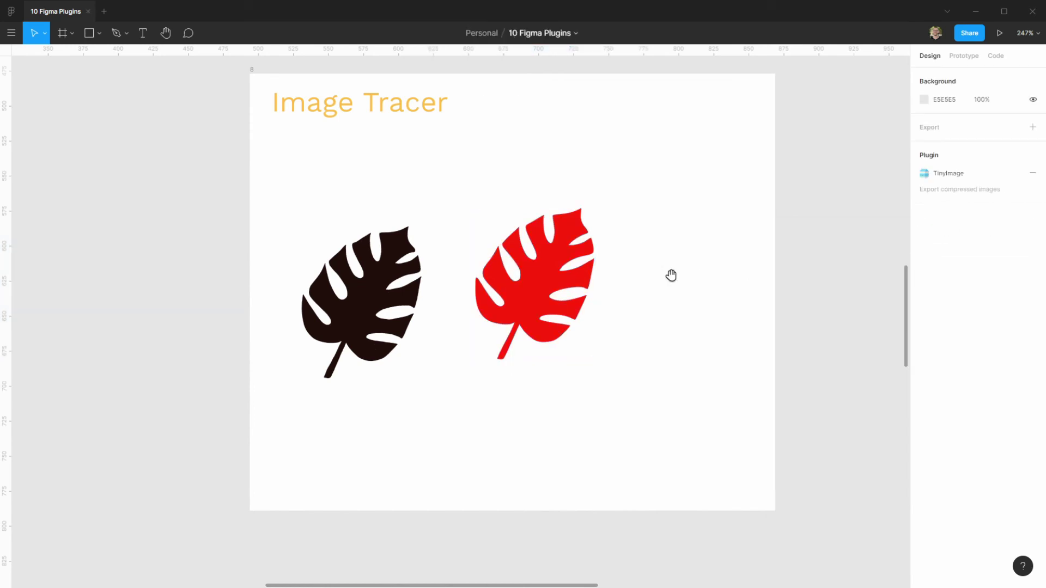
scroll(670, 276, "up", 2)
left_click_drag(595, 341, 649, 358)
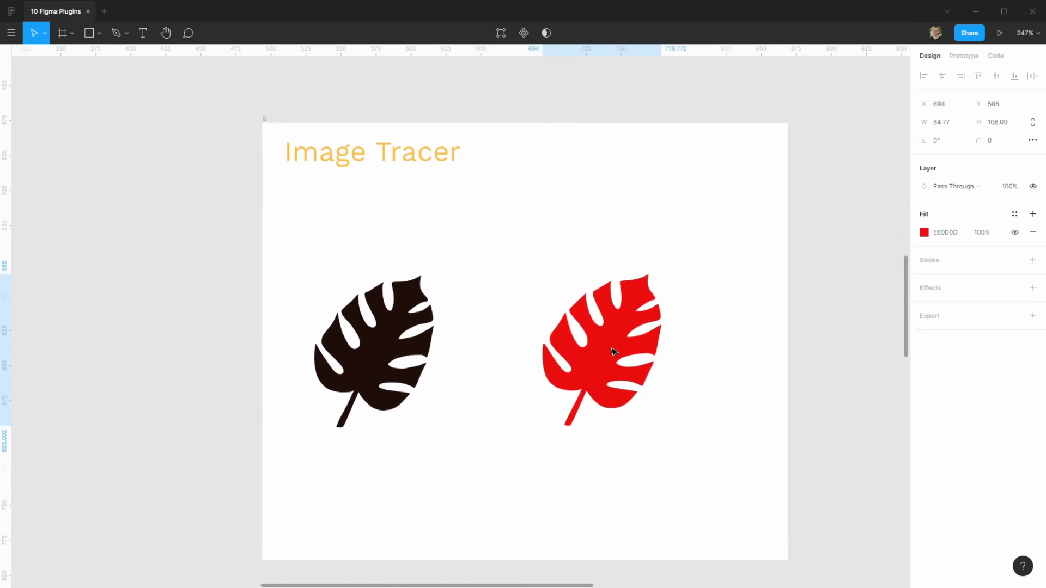
left_click(514, 390)
left_click_drag(514, 390, 533, 376)
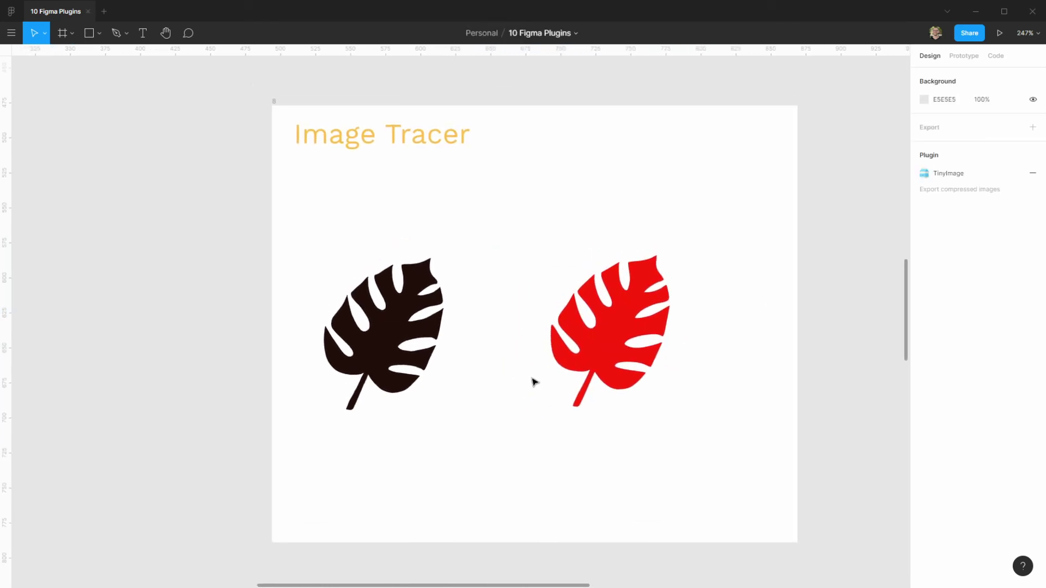
scroll(518, 198, "down", 10)
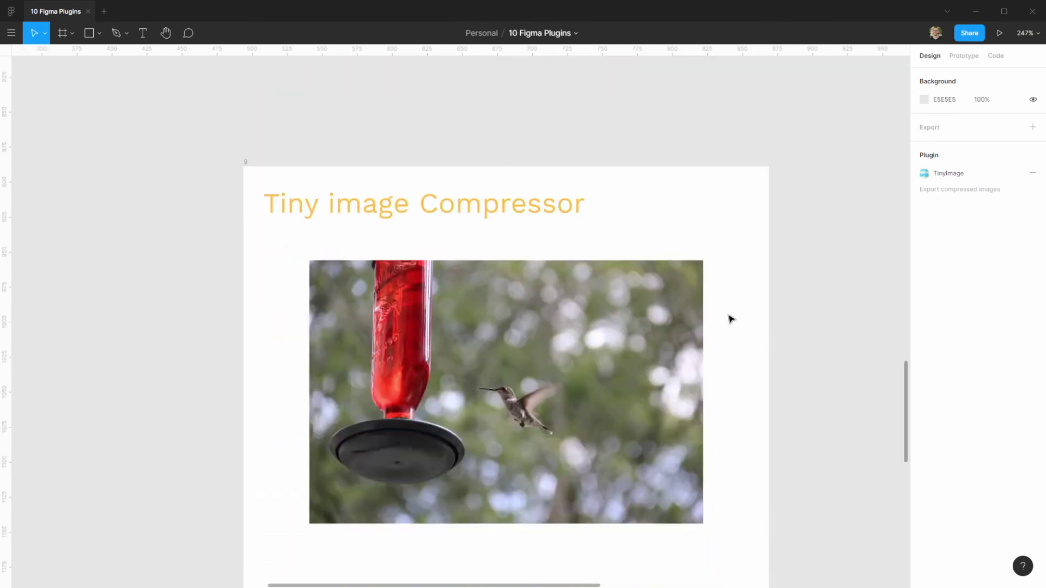
Give the 281×188 hummingbird photo a 1x PNG export setting.
left_click_drag(732, 318, 775, 278)
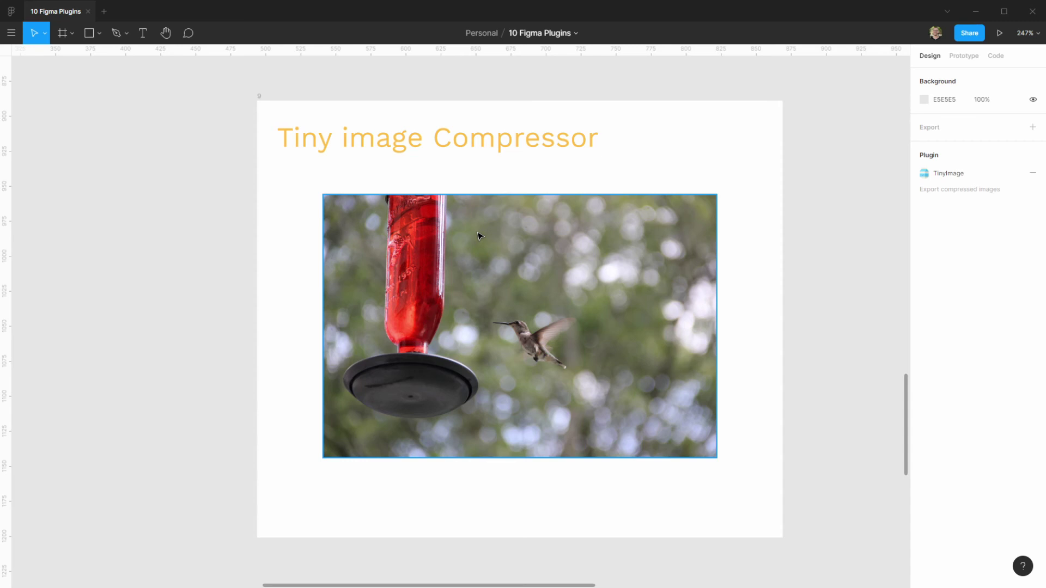
left_click(357, 211)
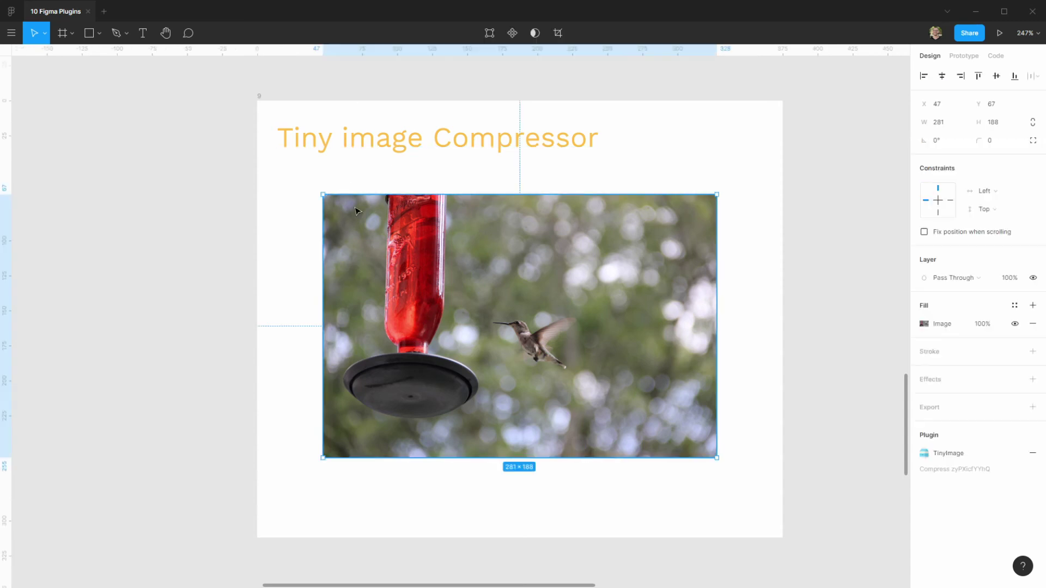
left_click(1032, 407)
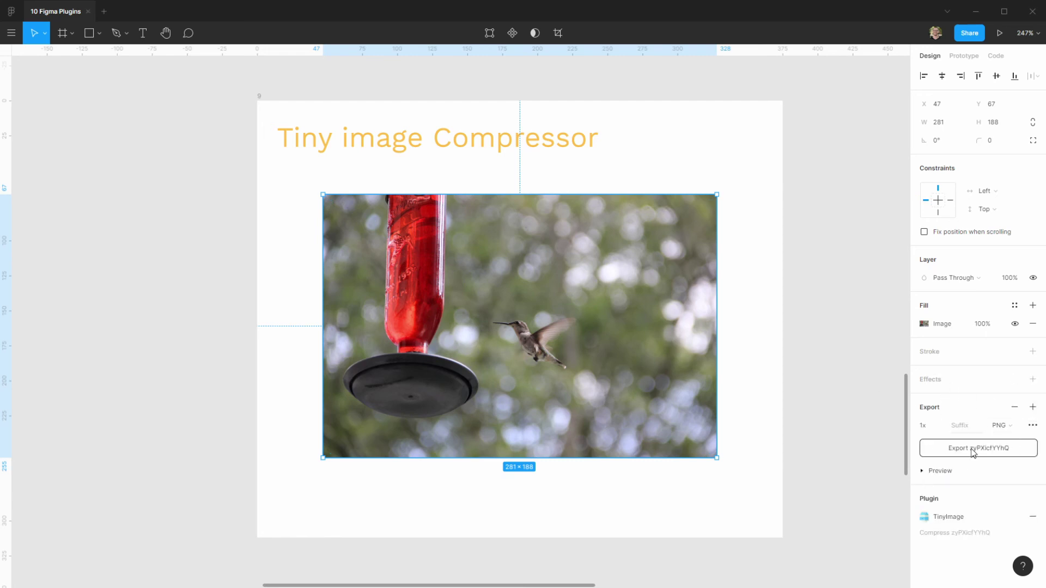
left_click(11, 34)
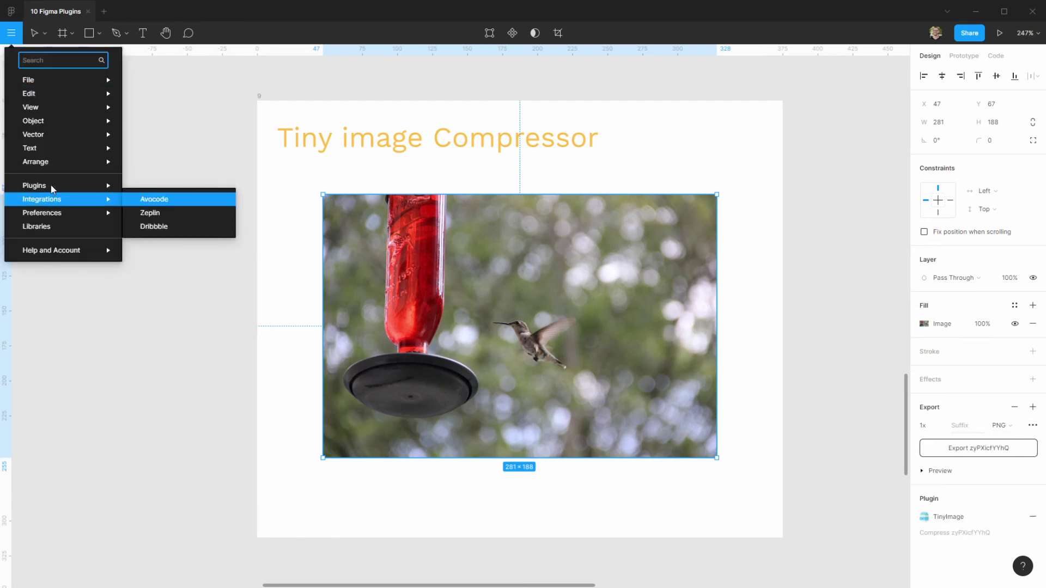
Launch the TinyImage Compressor plugin and move its window aside.
mouse_move(53, 189)
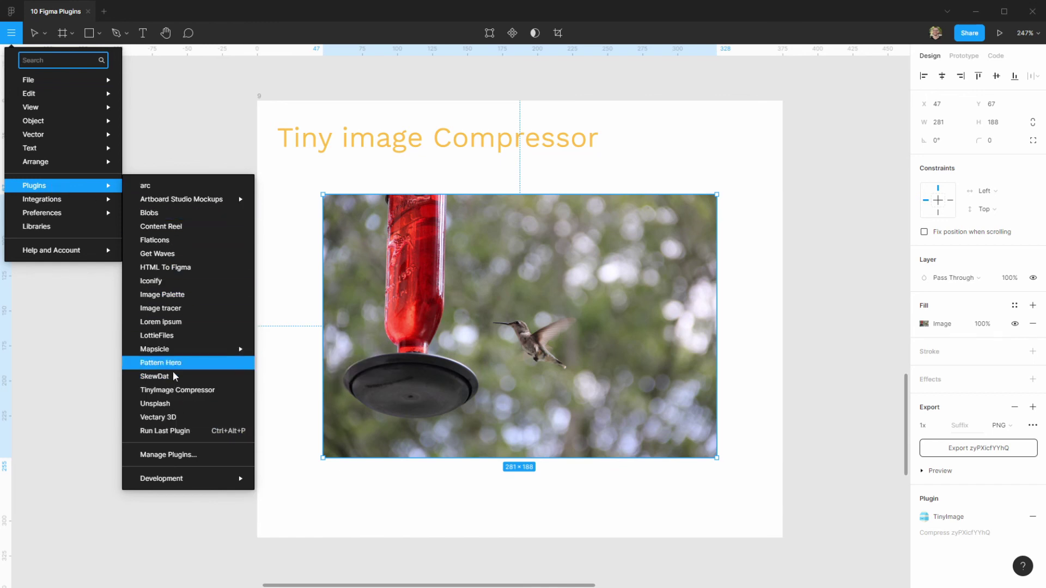
left_click(184, 392)
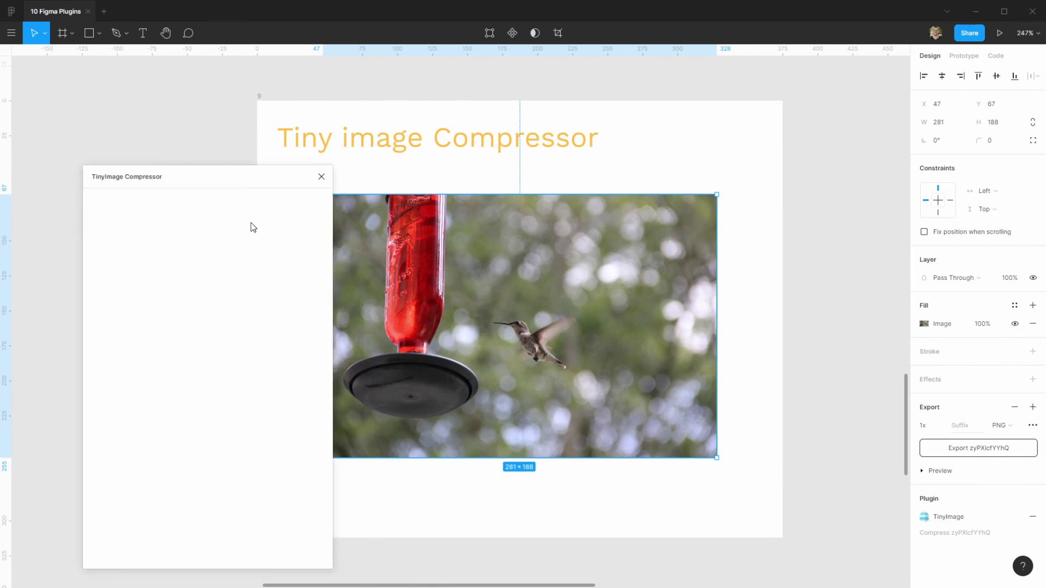
left_click_drag(220, 177, 217, 112)
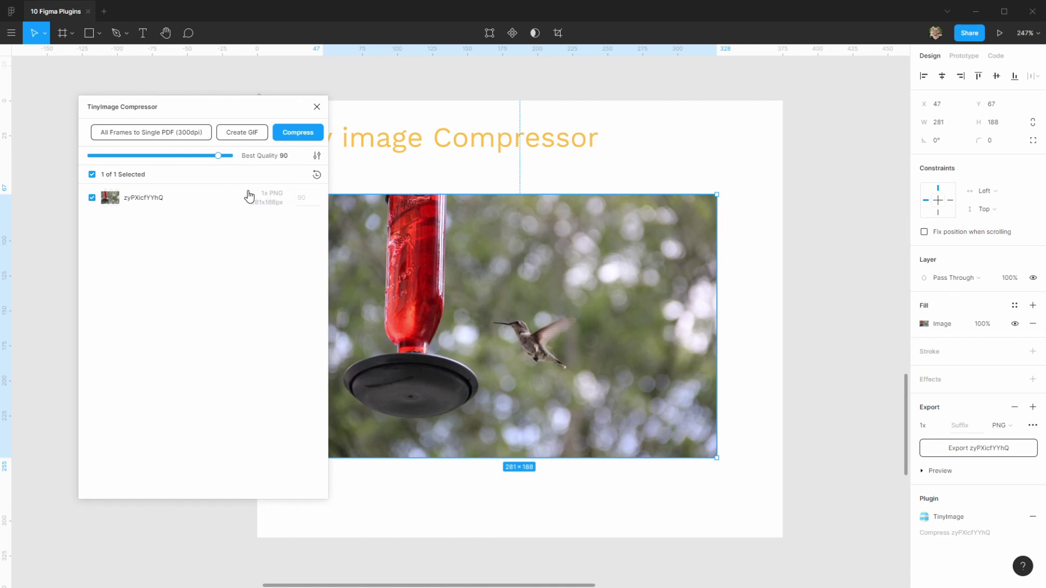
Change the photo's export to 2x JPG, refresh the compressor, then close it.
left_click(930, 427)
type("2")
left_click(1001, 425)
left_click(1017, 439)
left_click(1037, 444)
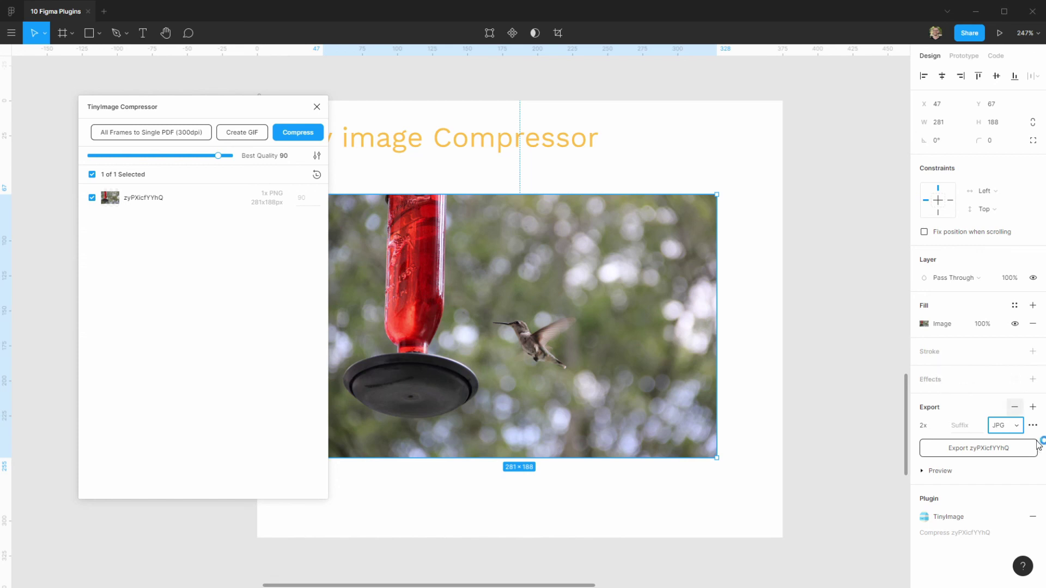
left_click(316, 180)
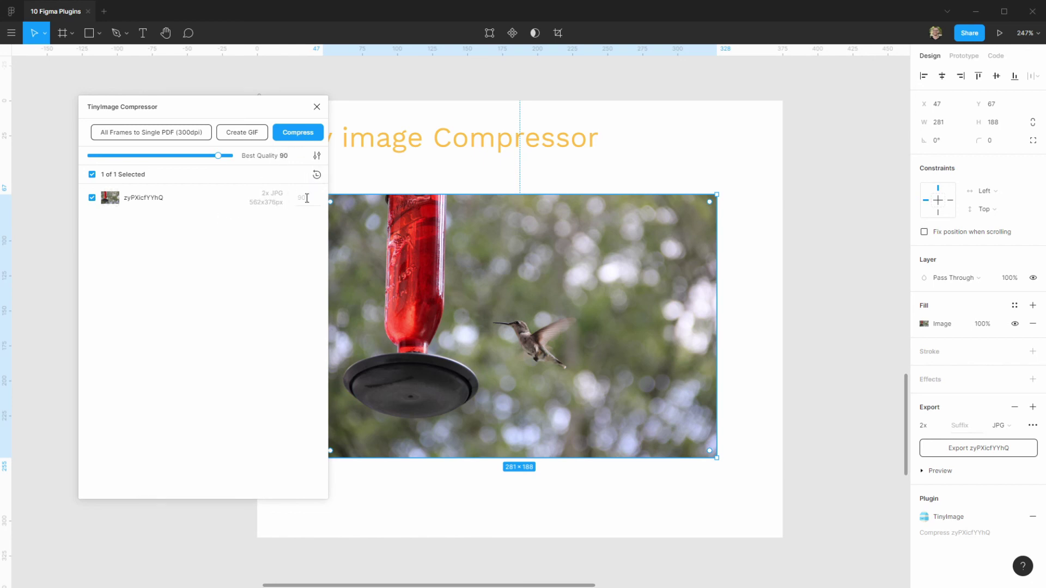
left_click(316, 107)
Bring the 375×312 Mapsicle frame into view and select it.
scroll(502, 374, "down", 6)
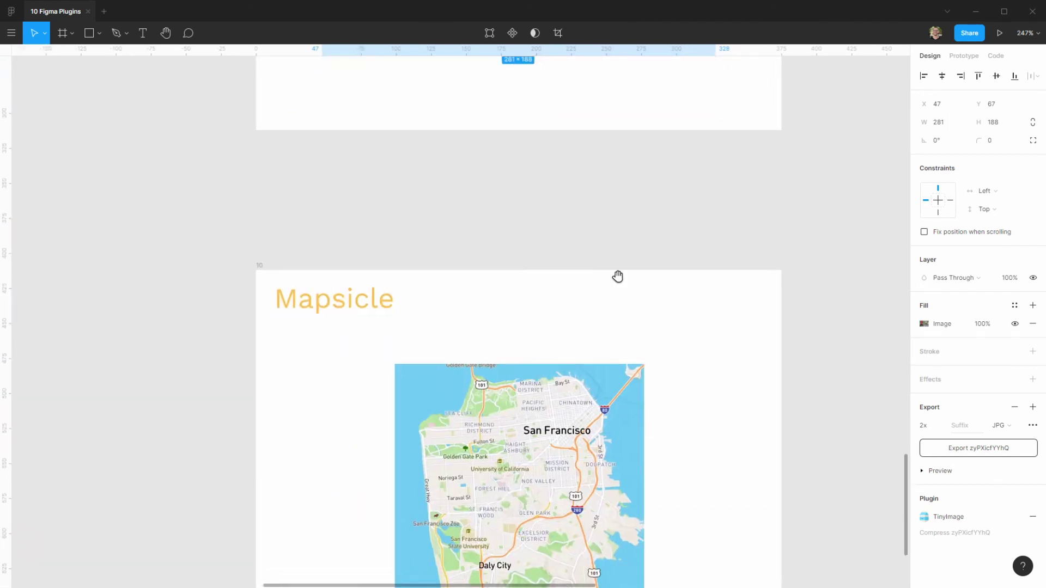
left_click_drag(617, 276, 605, 147)
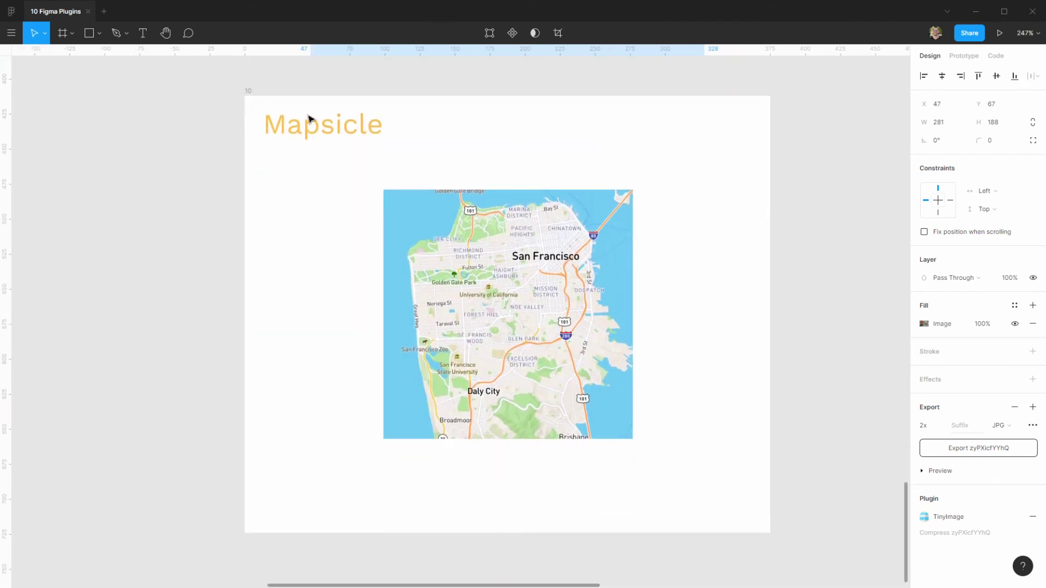
left_click(248, 105)
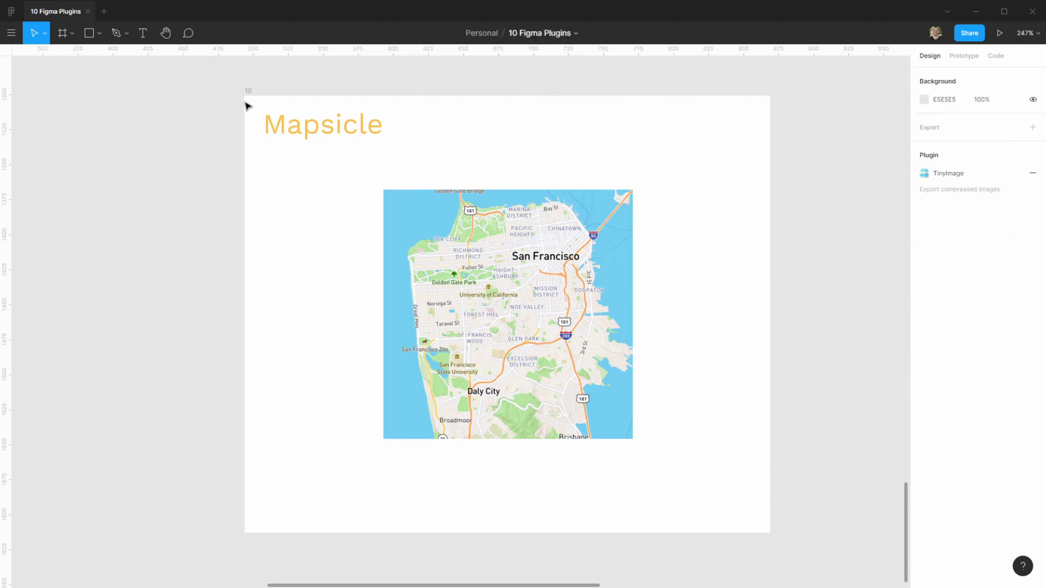
left_click(249, 91)
Run Mapsicle, pan the preview to the Golden Gate and Tiburon area, and create the map.
left_click(12, 34)
mouse_move(44, 165)
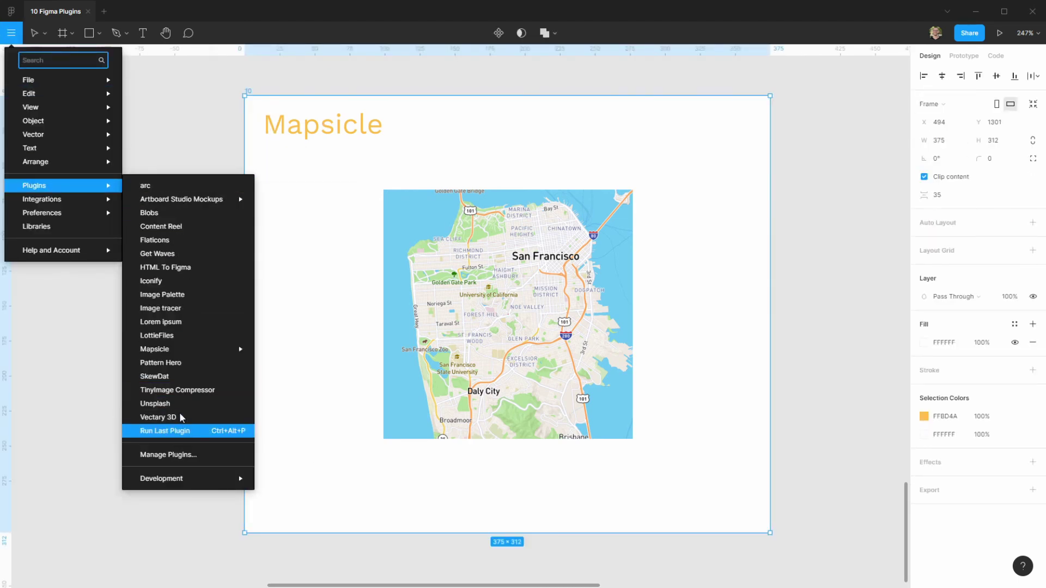
mouse_move(171, 348)
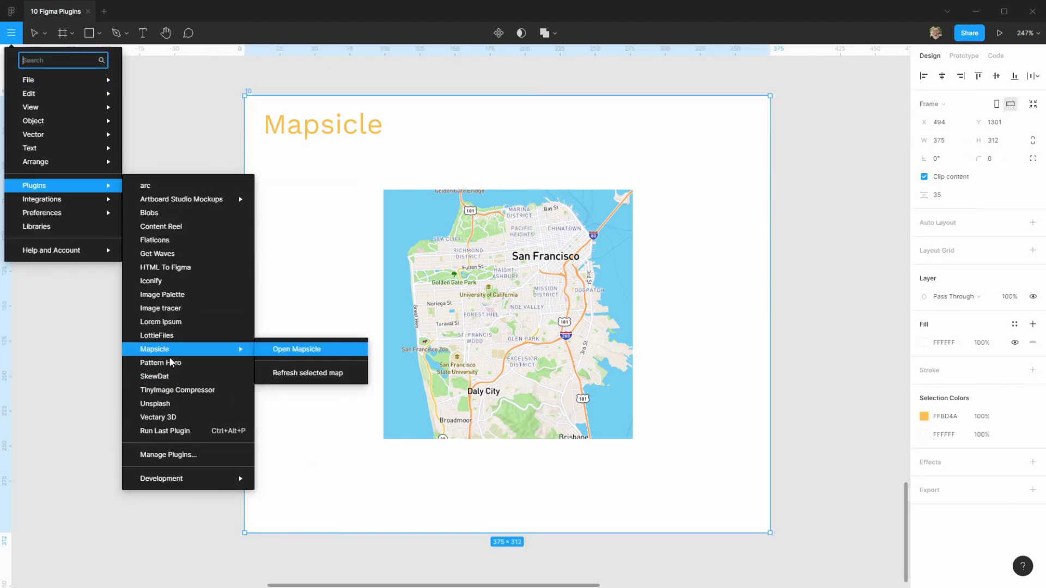
left_click(293, 350)
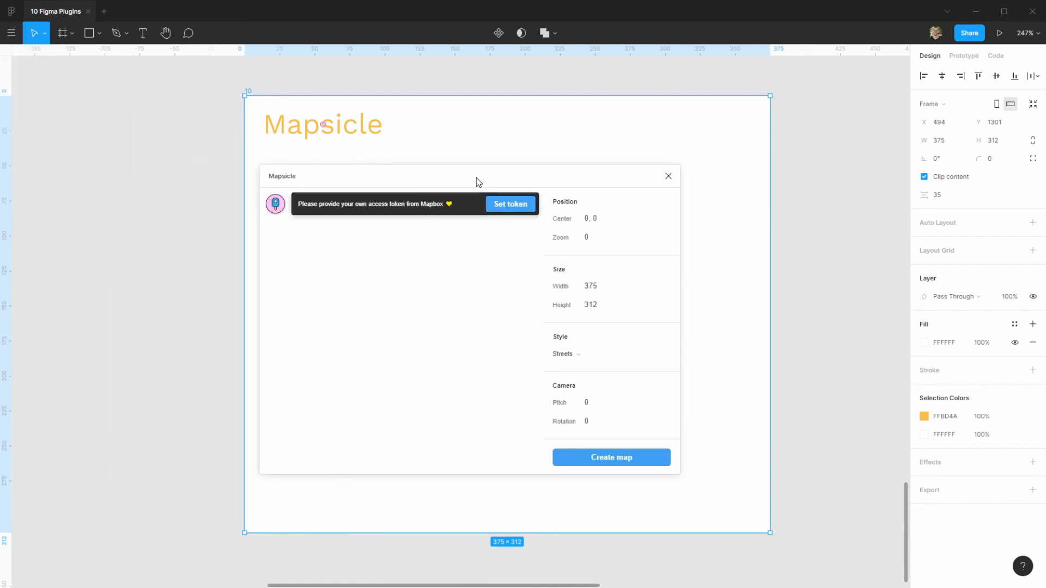
left_click_drag(479, 179, 164, 167)
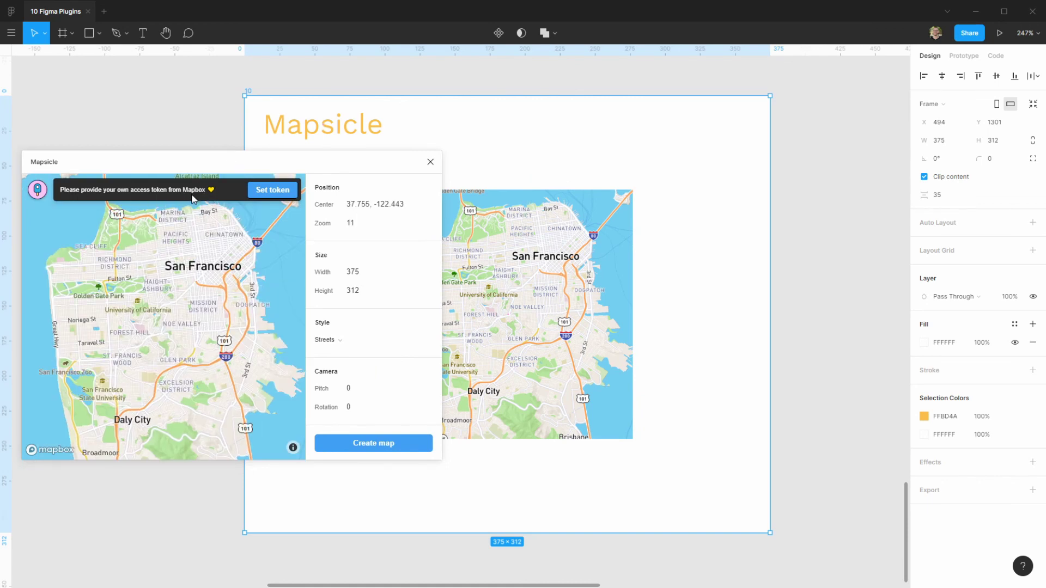
left_click_drag(206, 336, 179, 438)
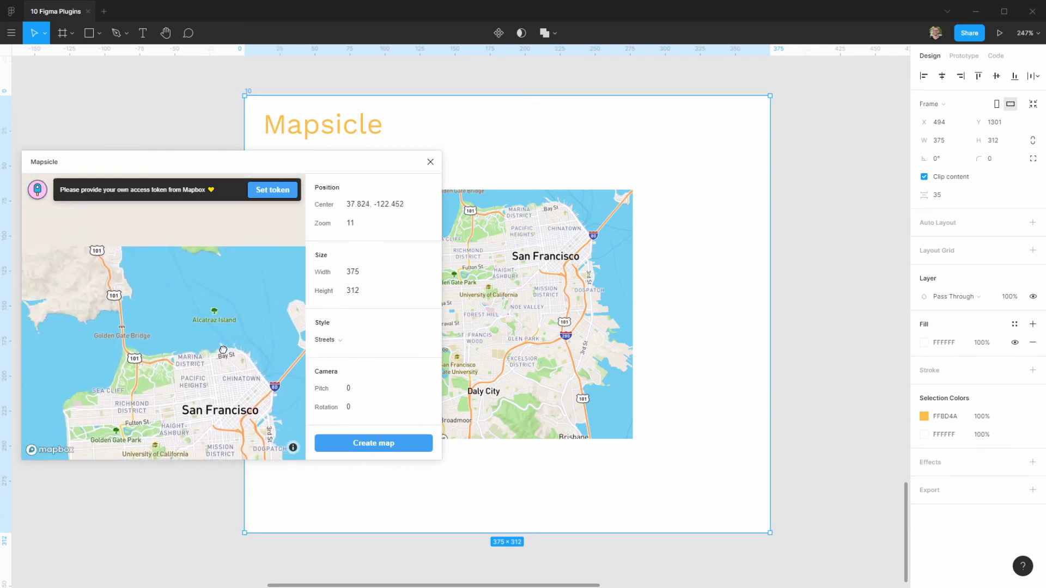
left_click_drag(145, 276, 250, 359)
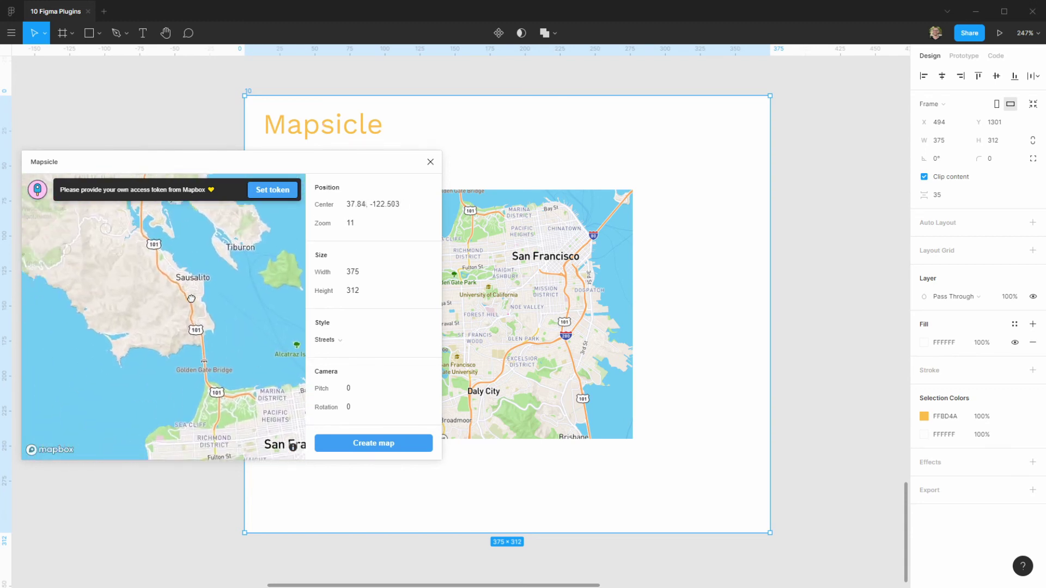
left_click_drag(164, 308, 194, 308)
left_click(395, 452)
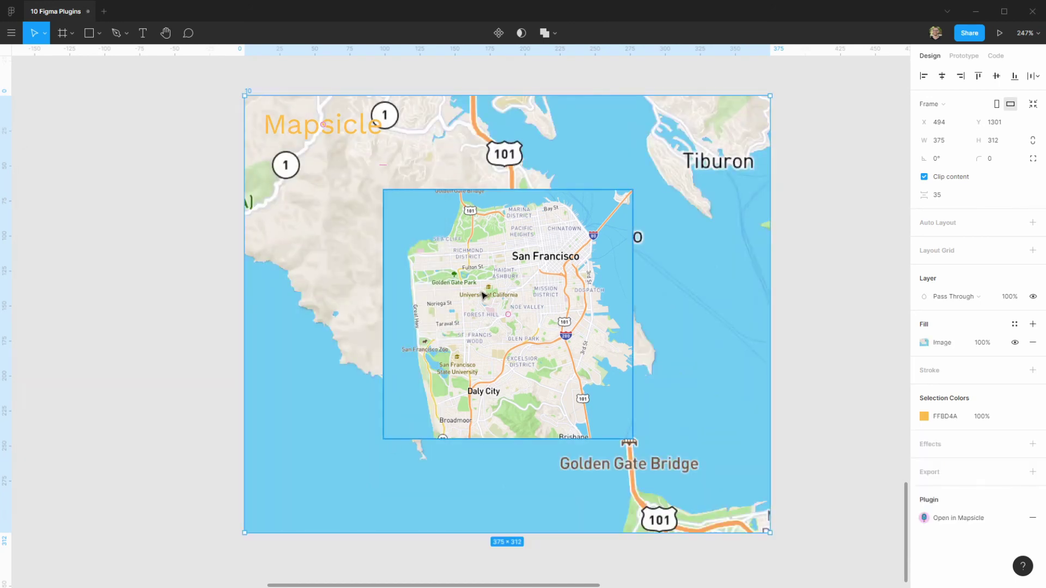
left_click(693, 184)
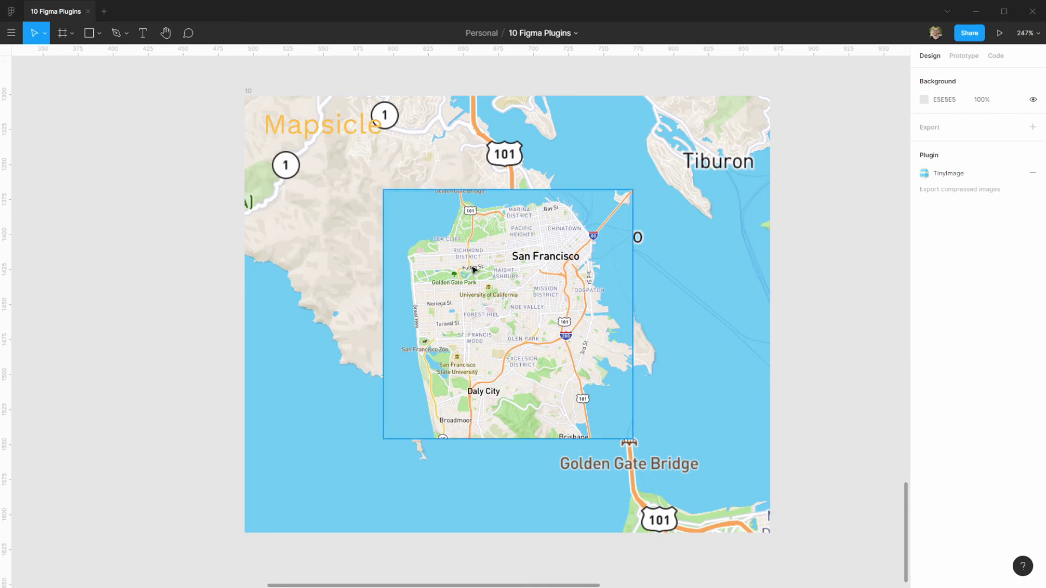
Undo the map image fill on the Mapsicle frame, then pan over to the 'Thank you for Watching' frame.
left_click(577, 264)
key("ctrl+z")
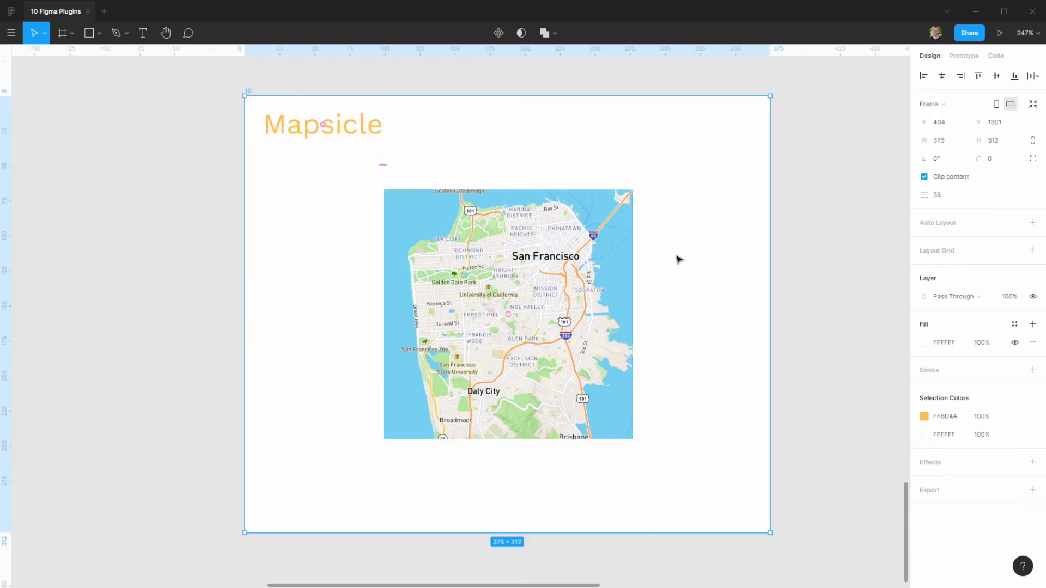
left_click(252, 277)
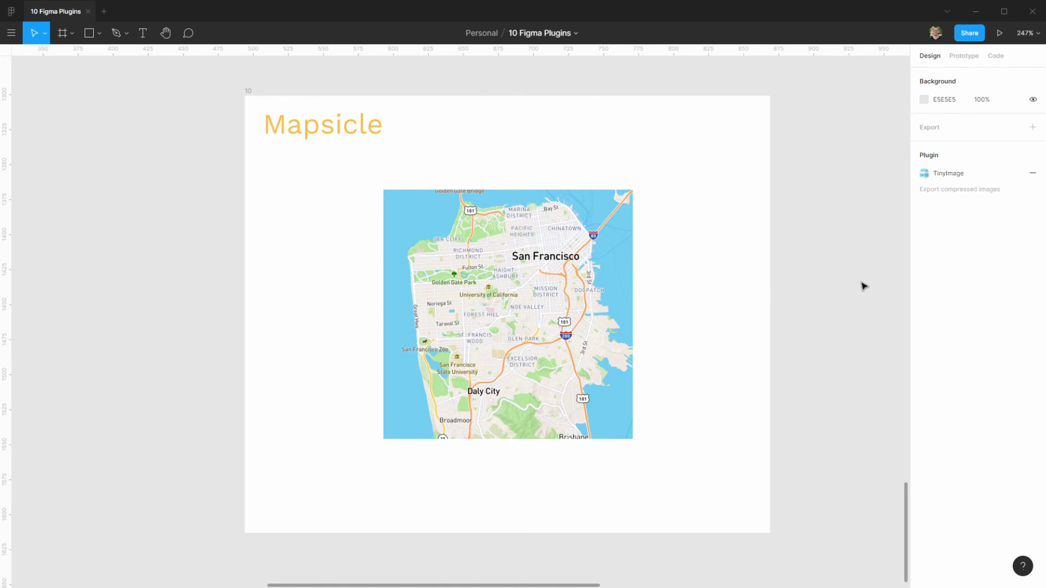
left_click_drag(861, 287, 437, 284)
mouse_move(659, 287)
left_mouse_down()
mouse_move(236, 280)
mouse_move(273, 327)
mouse_move(245, 287)
mouse_move(265, 292)
left_mouse_up()
scroll(265, 292, "down", 1)
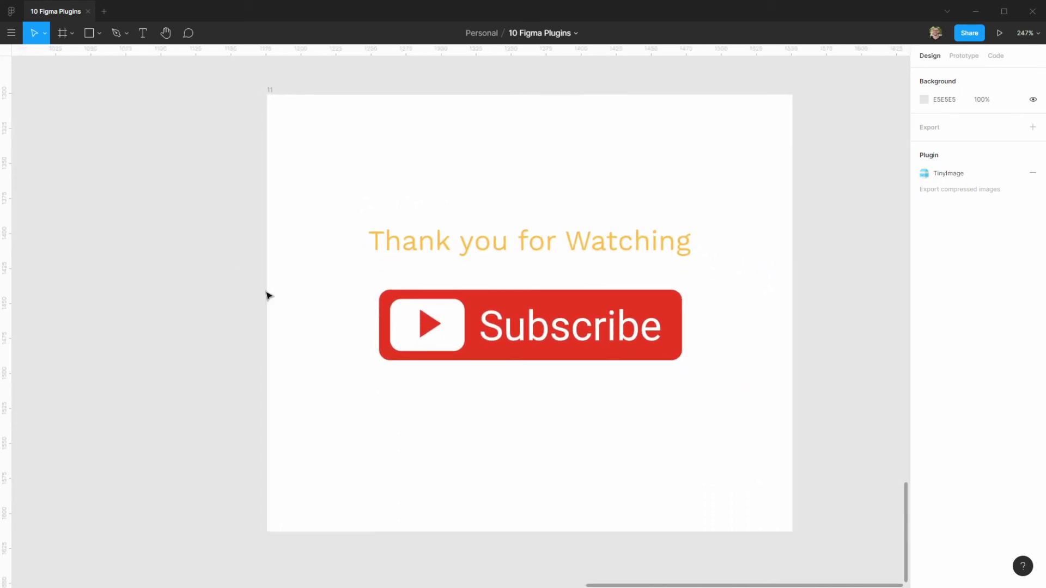
mouse_move(250, 304)
left_mouse_down()
mouse_move(273, 299)
mouse_move(257, 296)
mouse_move(257, 308)
left_mouse_up()
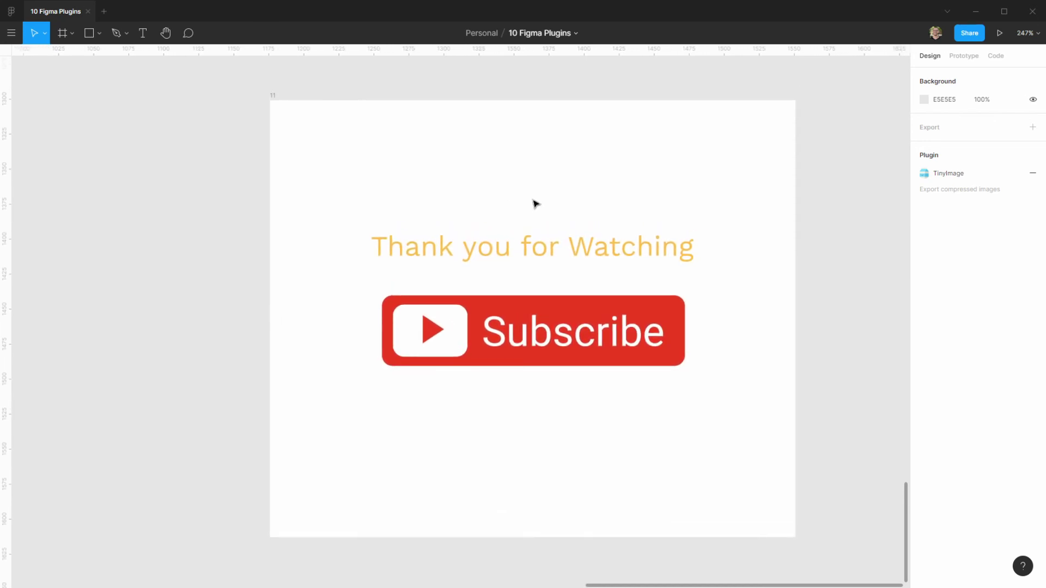